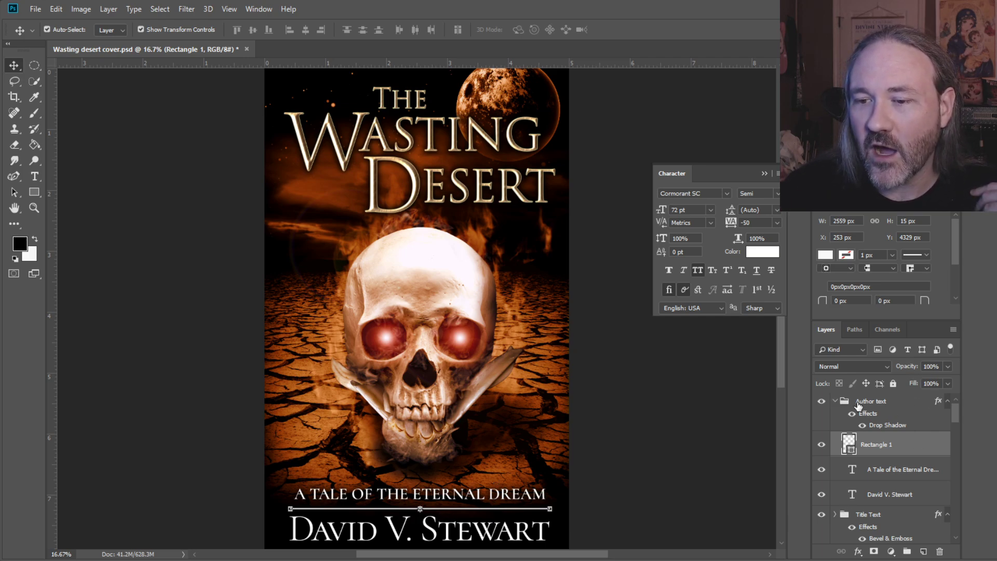
Compare the cover with and without the Author text group, and inspect the group and its divider line
click(821, 402)
click(821, 403)
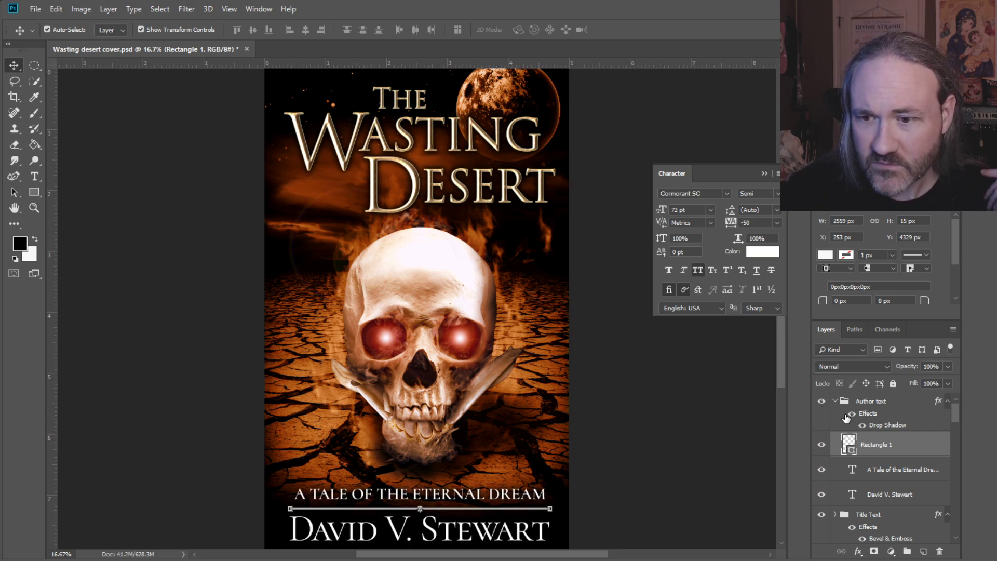
click(857, 402)
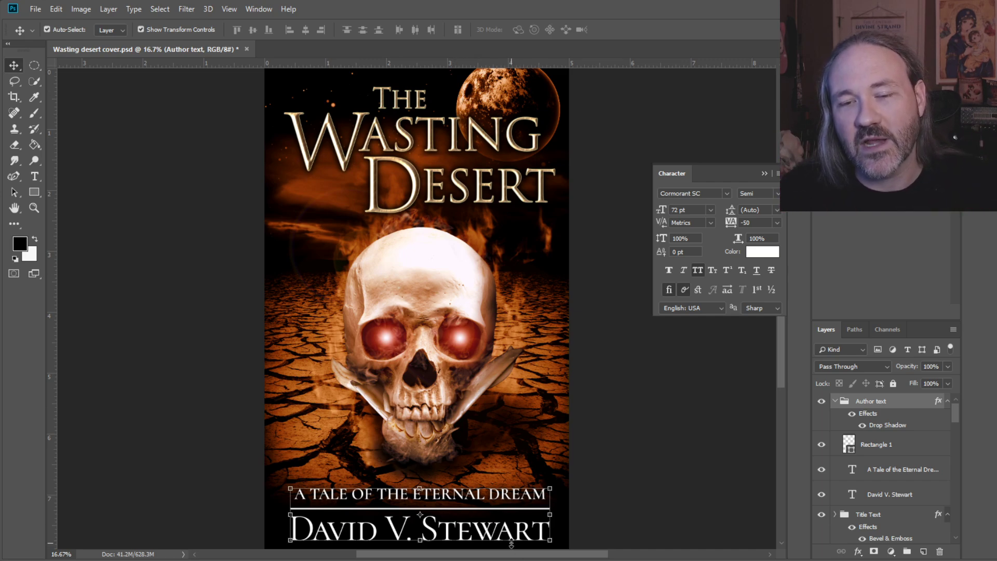
click(505, 511)
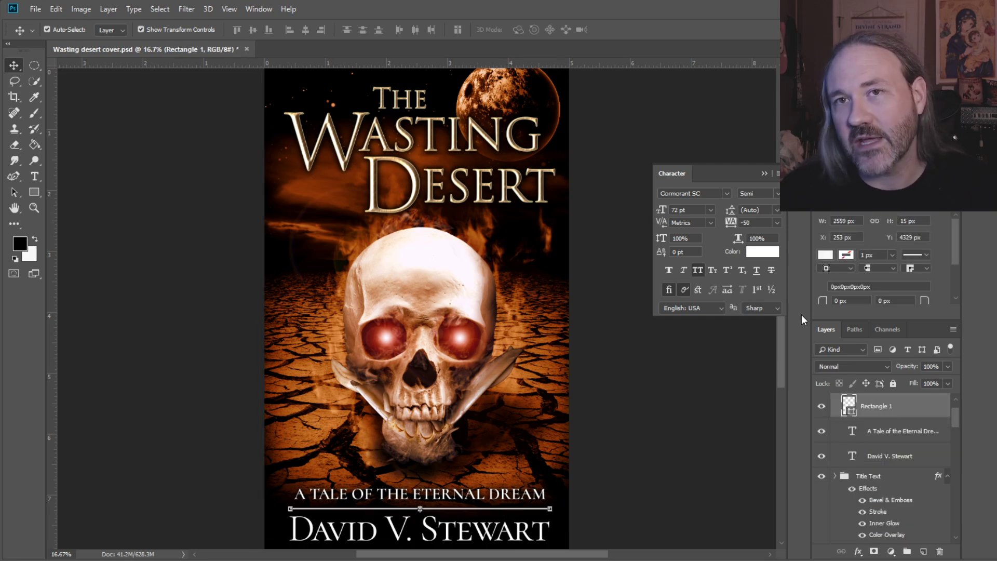
scroll(839, 413, up, 1)
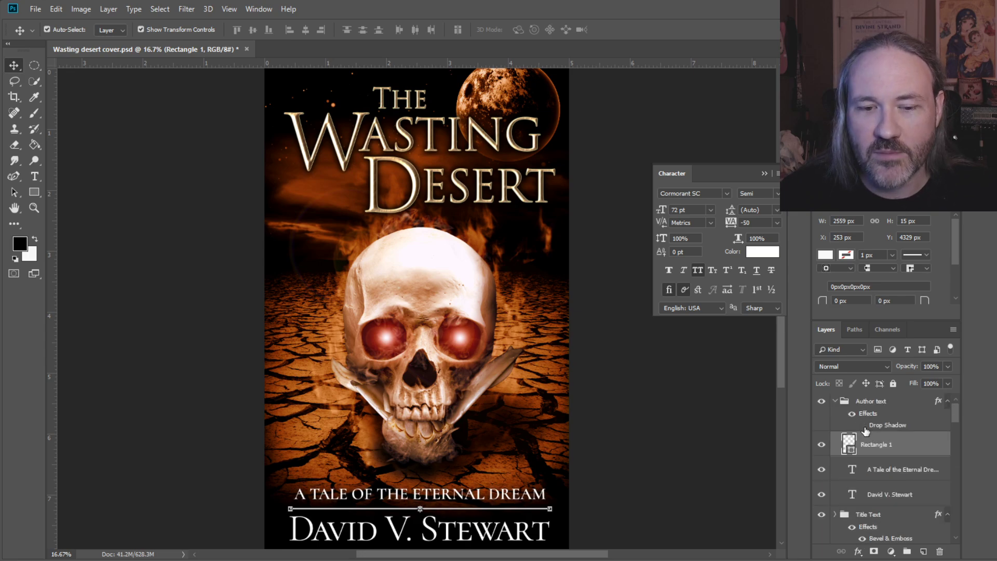
Compare the Author text group with and without its Drop Shadow effect, and hide the whole group
click(862, 426)
click(862, 425)
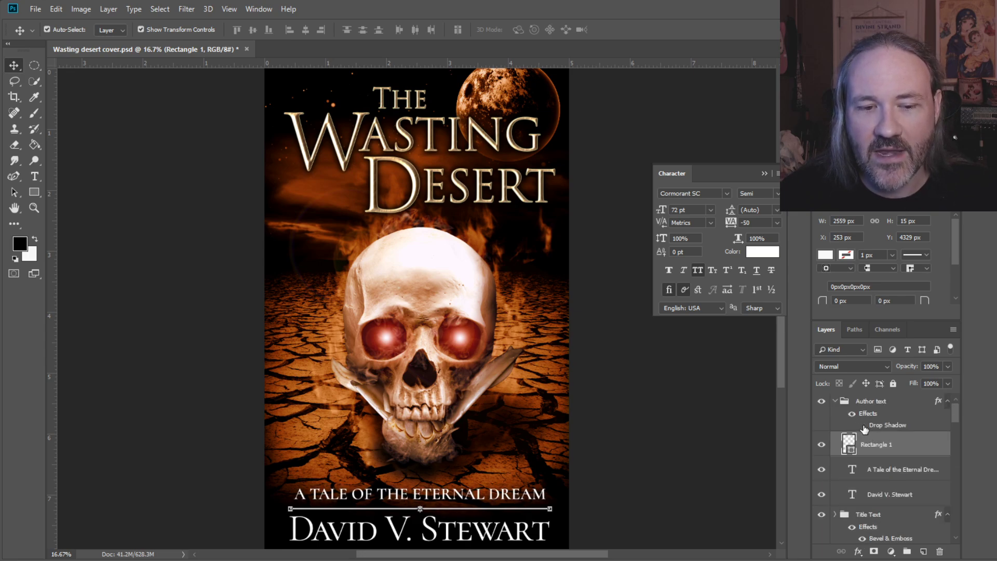
click(862, 426)
click(862, 426)
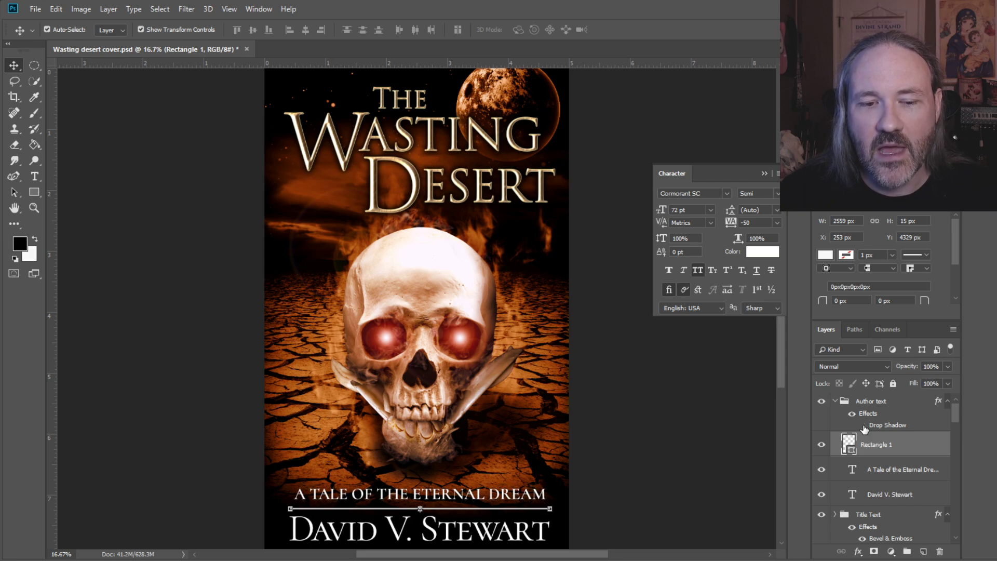
click(862, 425)
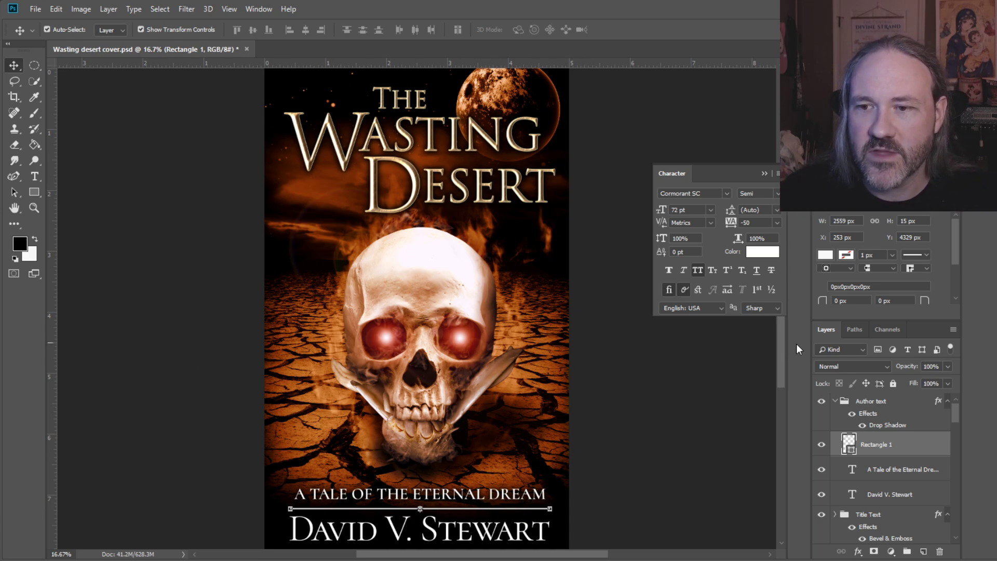
click(821, 401)
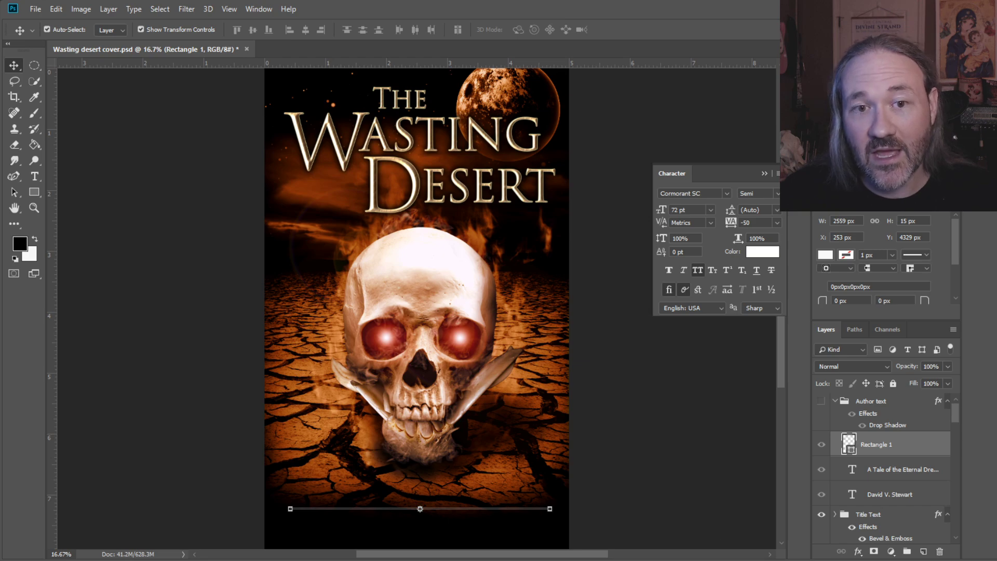
Collapse the Title Text group and compare the cover with the title hidden and shown
click(425, 149)
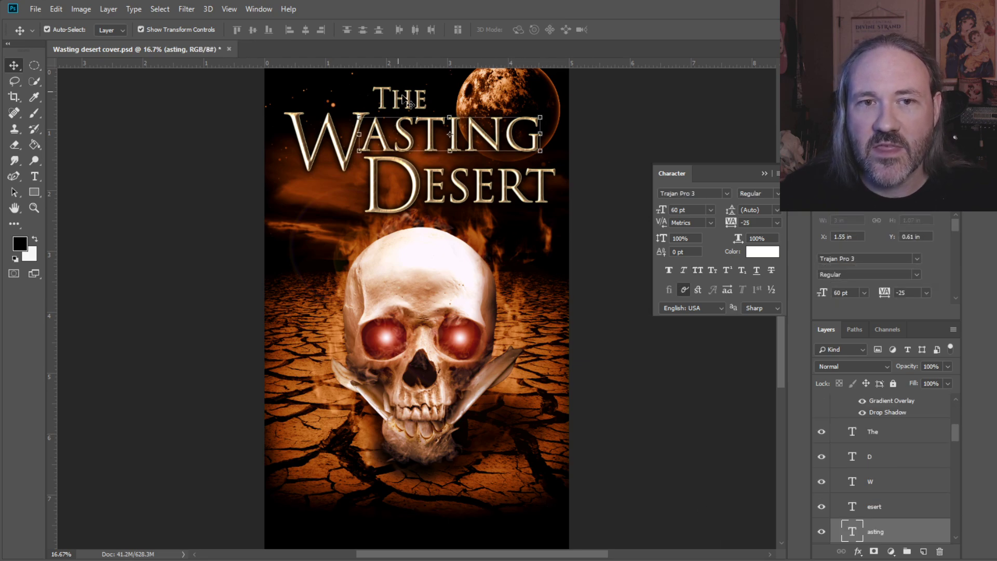
scroll(872, 436, up, 3)
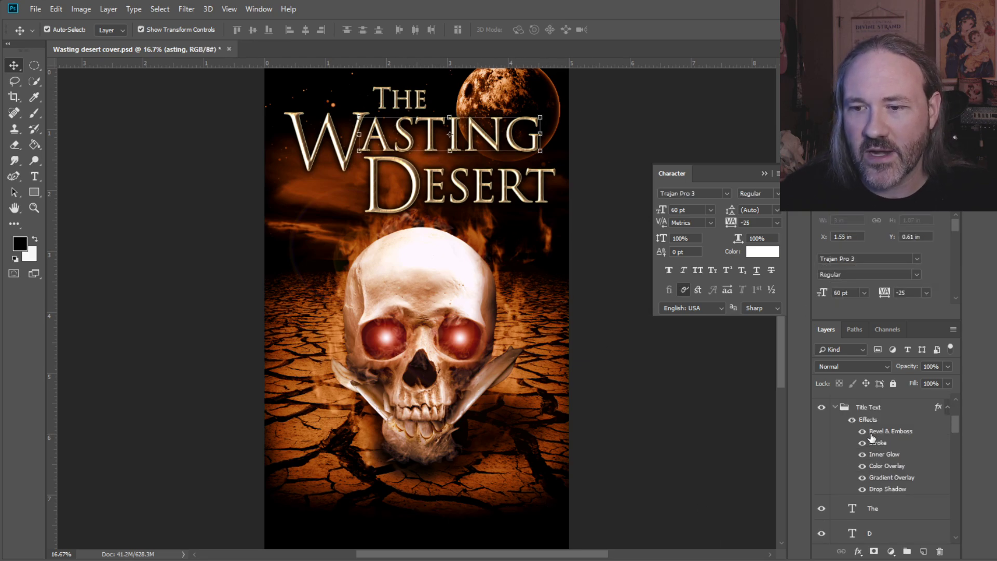
click(835, 408)
click(822, 407)
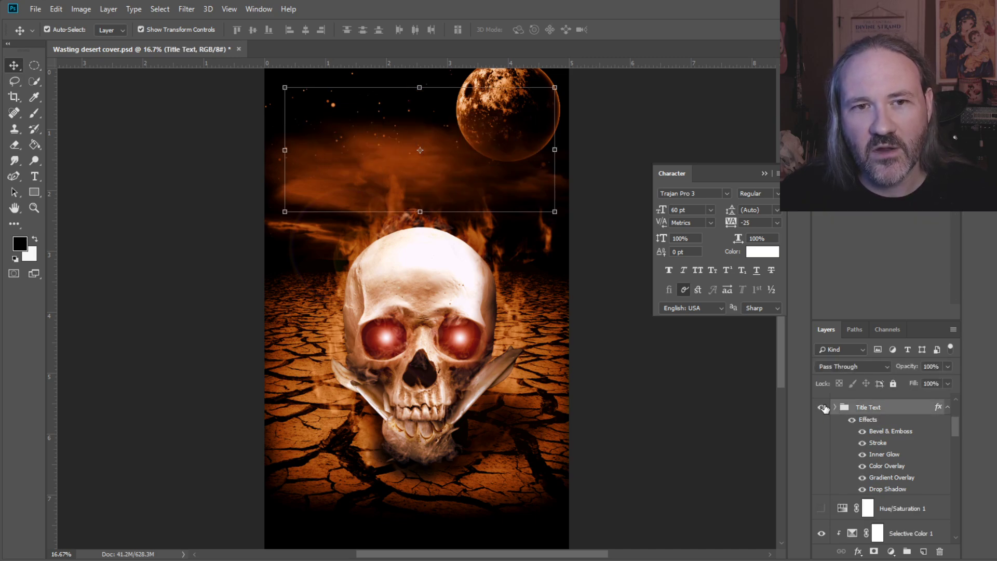
click(821, 407)
click(821, 407)
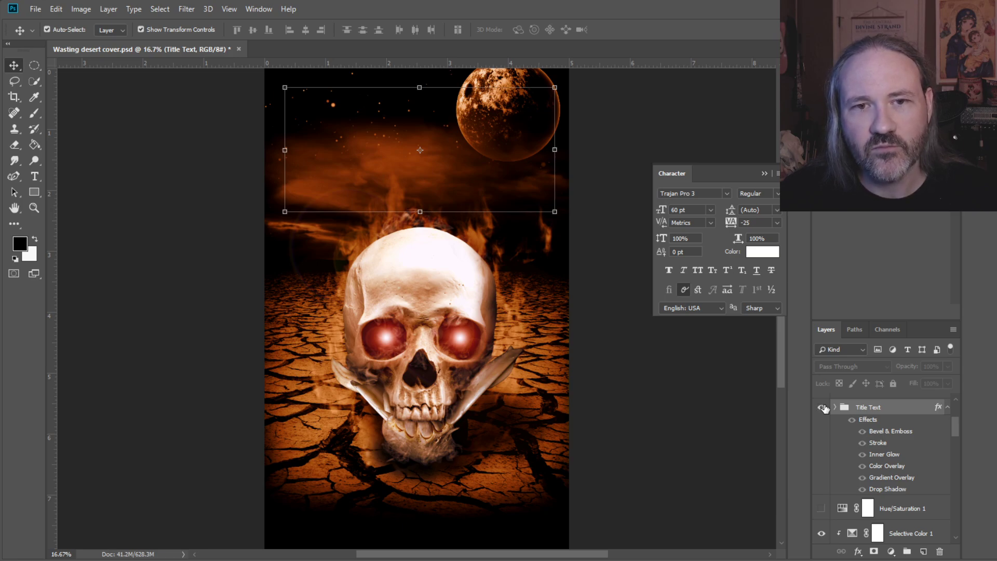
click(821, 407)
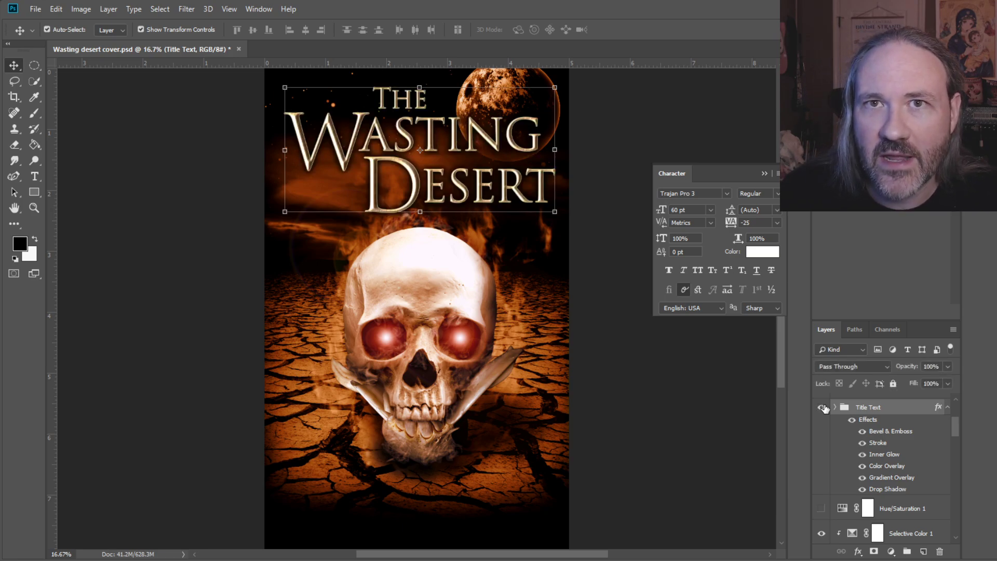
Turn off the Title Text group's Bevel & Emboss, Stroke and Inner Glow effects, comparing the glow with and without the bevel
click(861, 432)
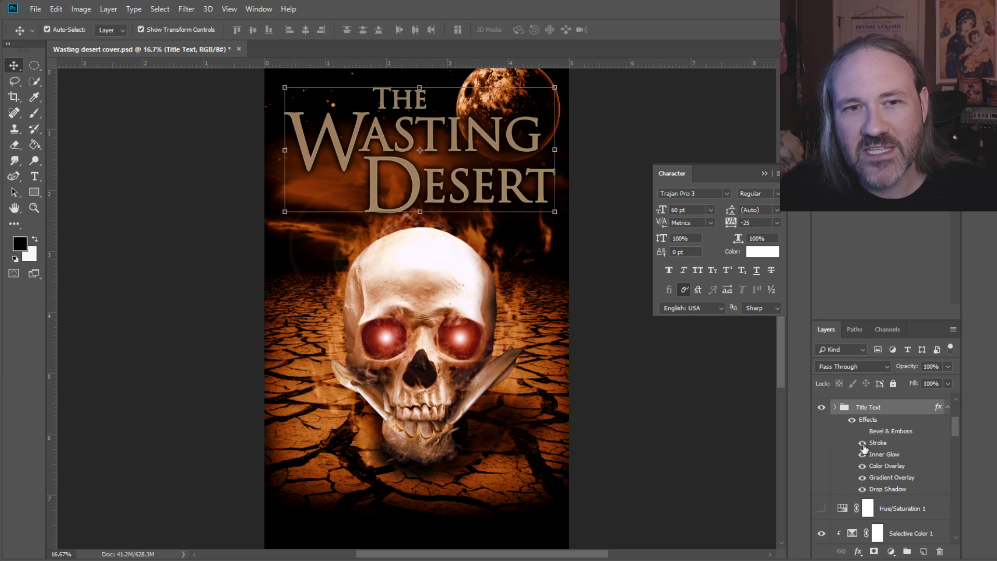
click(862, 443)
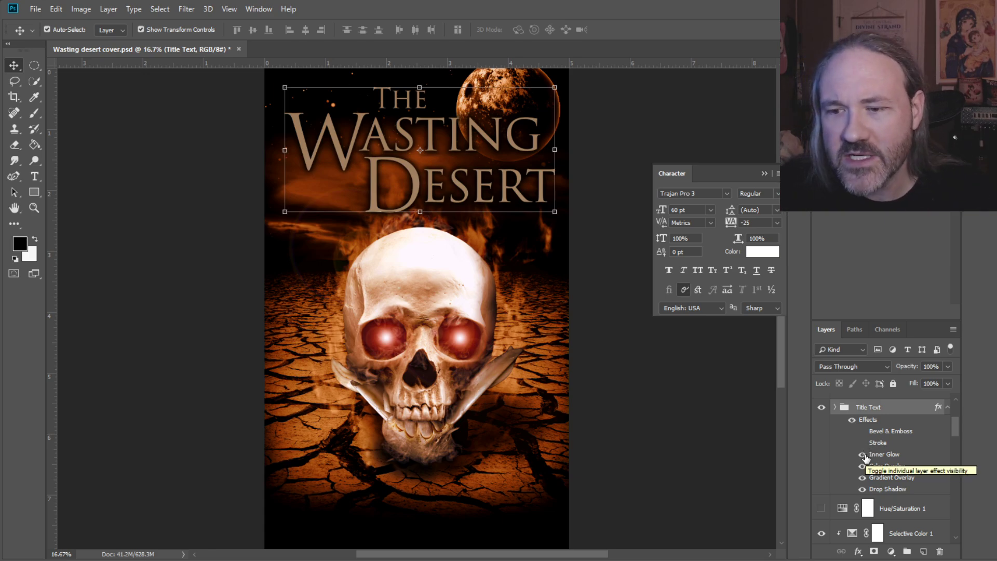
click(863, 455)
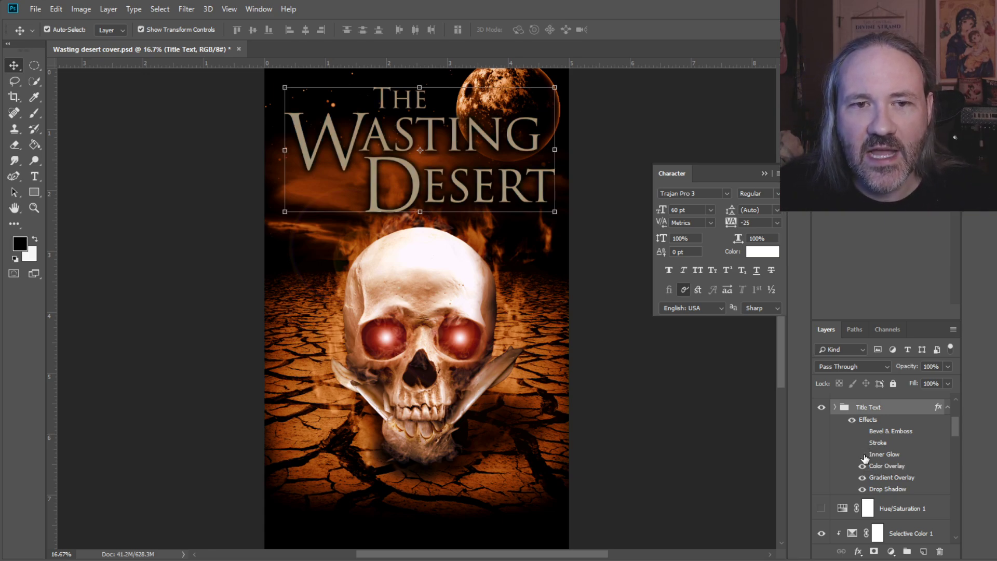
click(862, 455)
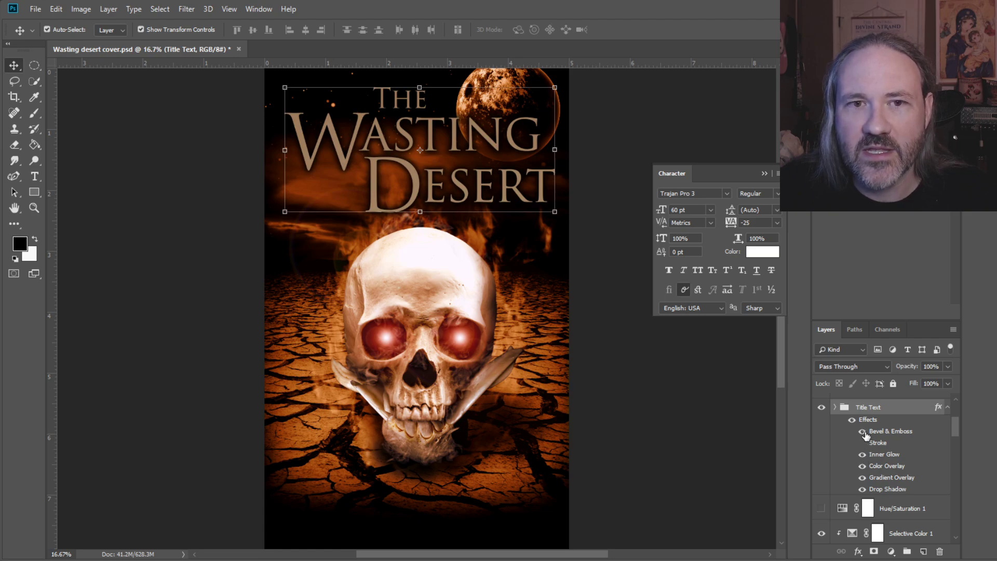
click(862, 454)
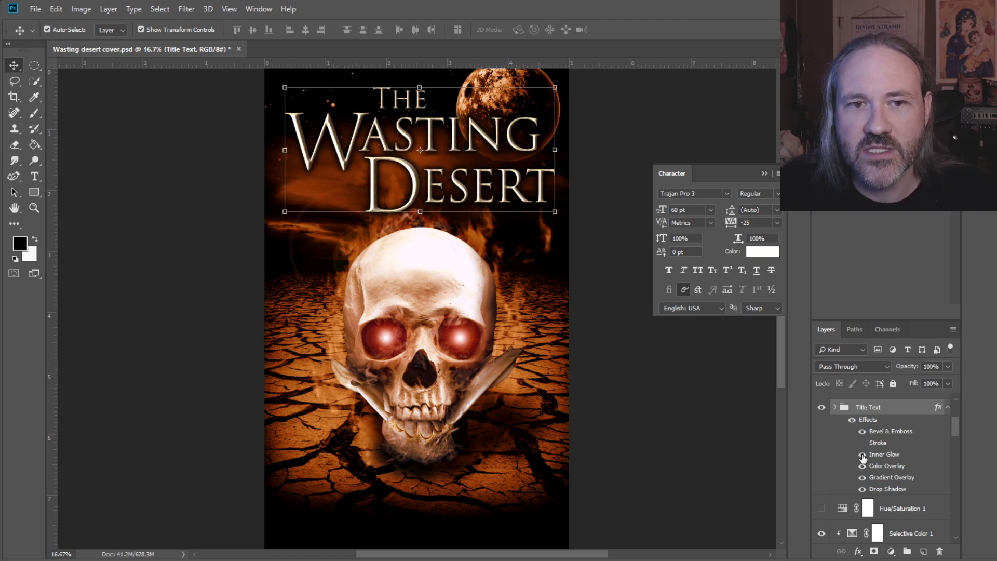
click(862, 456)
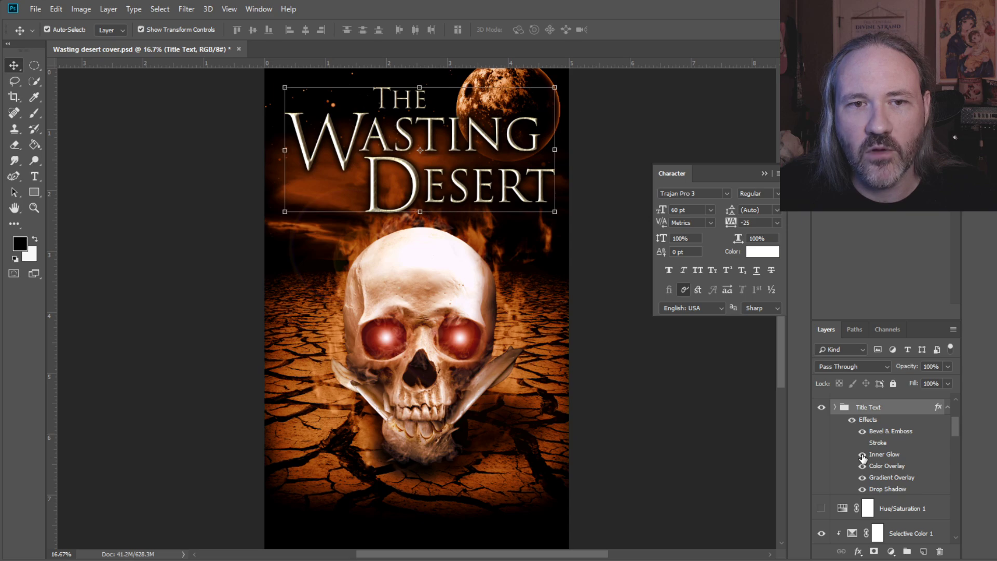
click(863, 455)
click(861, 431)
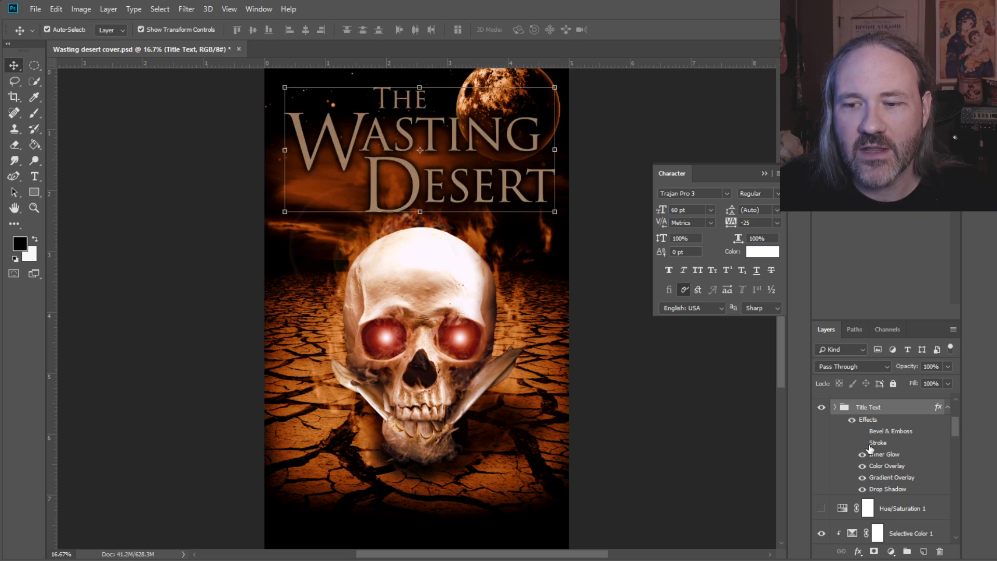
click(862, 455)
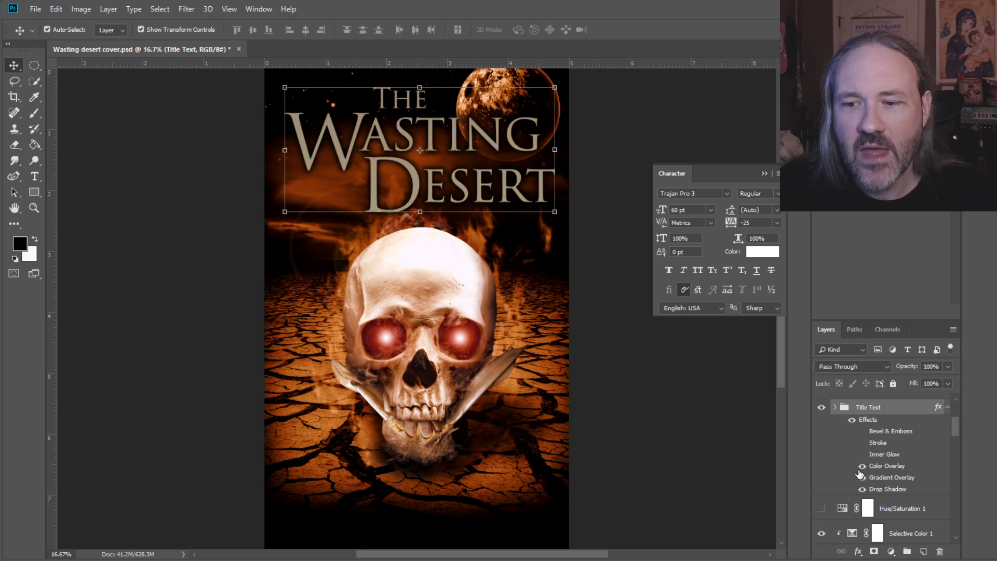
Turn off the Title Text group's Color Overlay, Gradient Overlay and Drop Shadow effects, comparing the title with and without the overlays
click(863, 465)
click(862, 466)
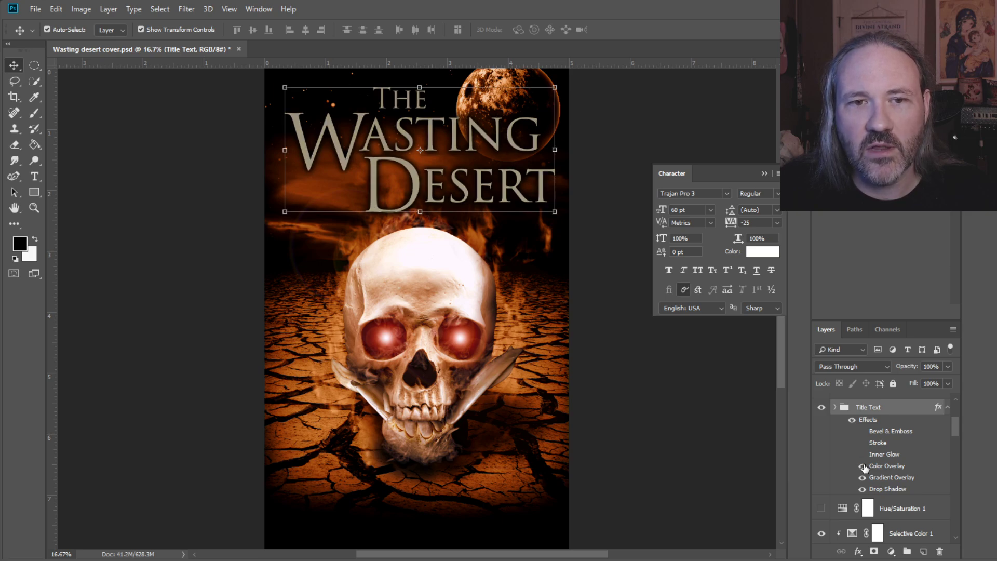
click(862, 466)
click(861, 478)
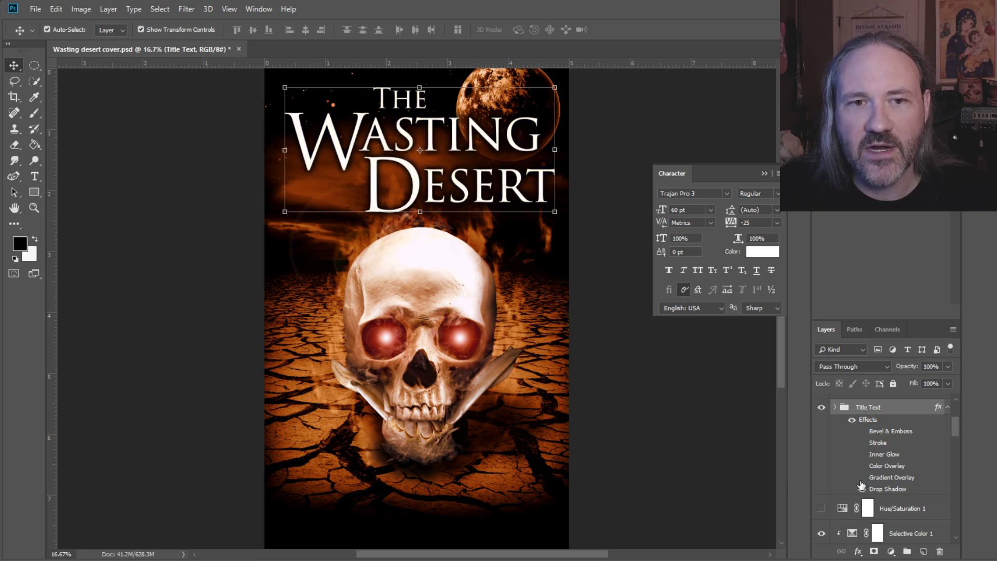
click(861, 478)
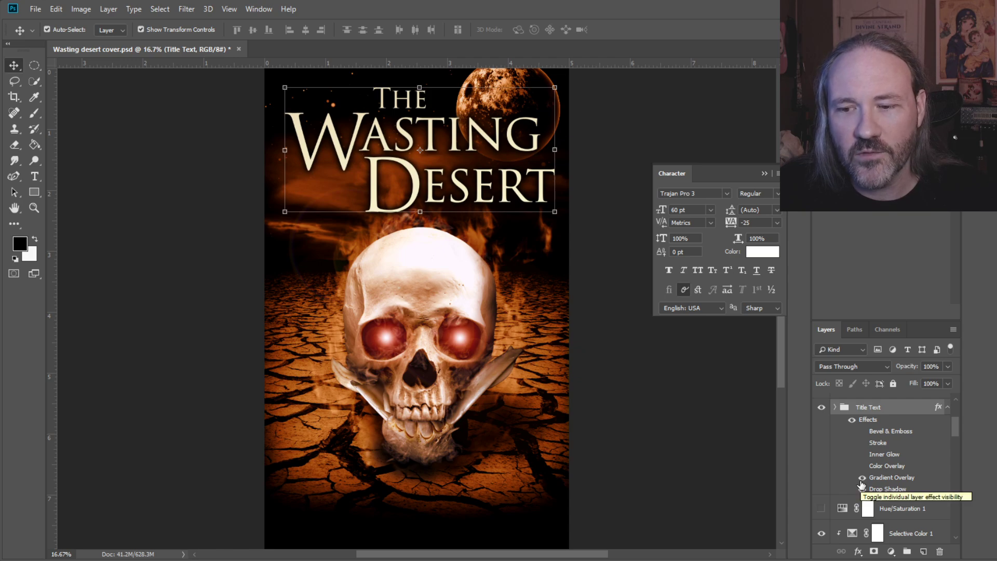
click(861, 478)
click(863, 492)
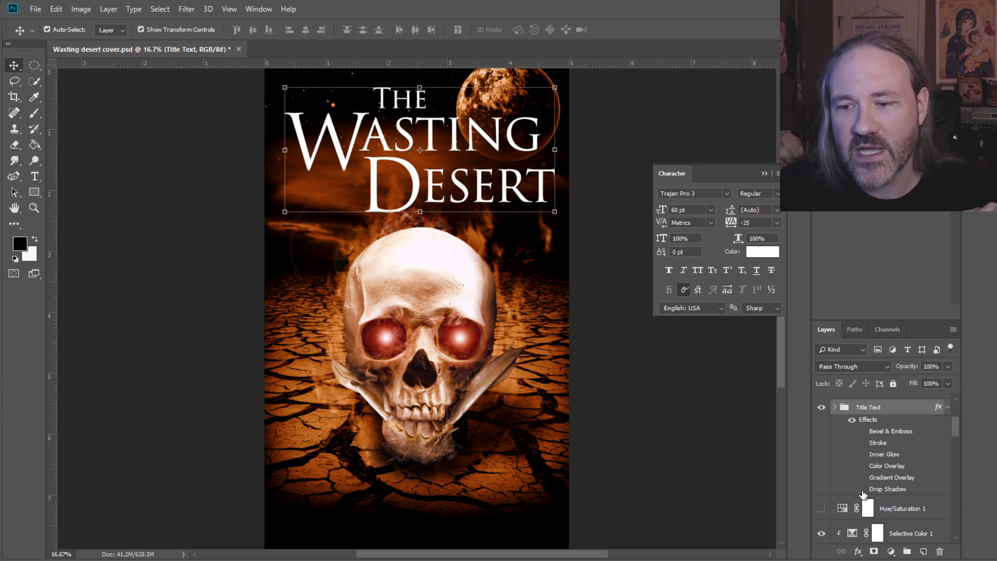
Turn all six Title Text effects back on, from Drop Shadow up to Bevel & Emboss
click(862, 489)
click(862, 477)
click(862, 466)
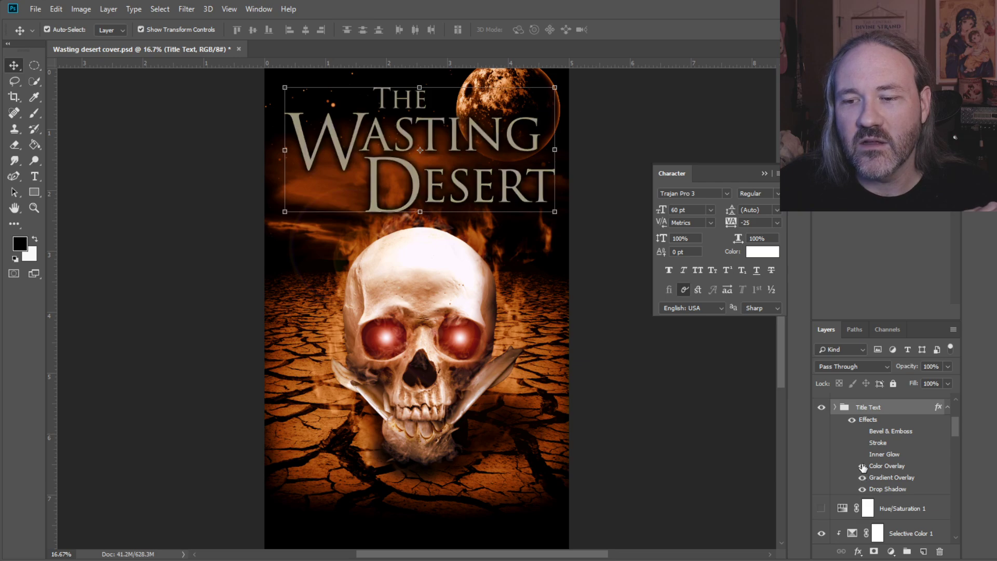
click(862, 454)
click(862, 442)
click(862, 431)
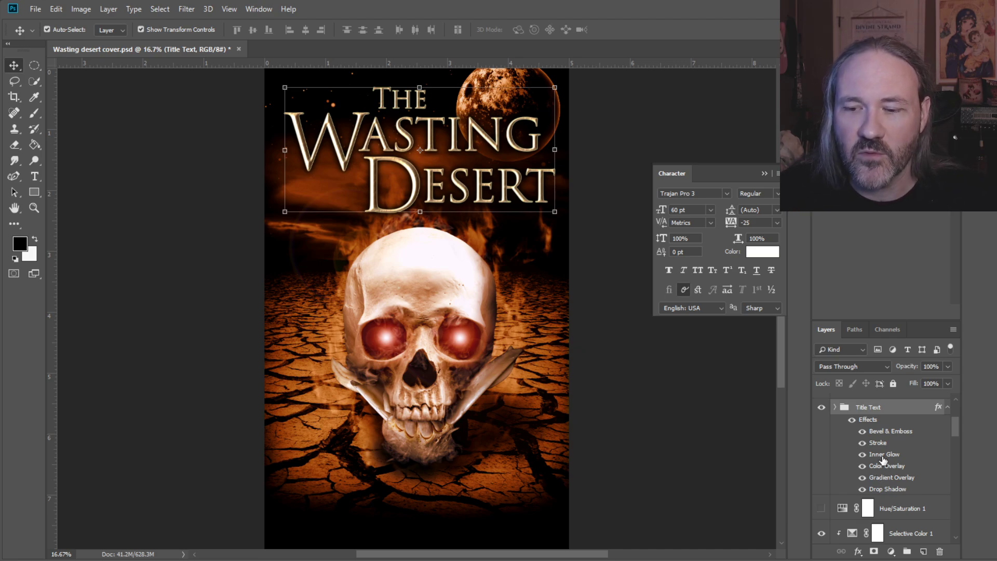
Hide the Title Text group and turn on the Hue/Saturation 1 adjustment layer, comparing the artwork with and without it
click(821, 407)
scroll(872, 471, down, 2)
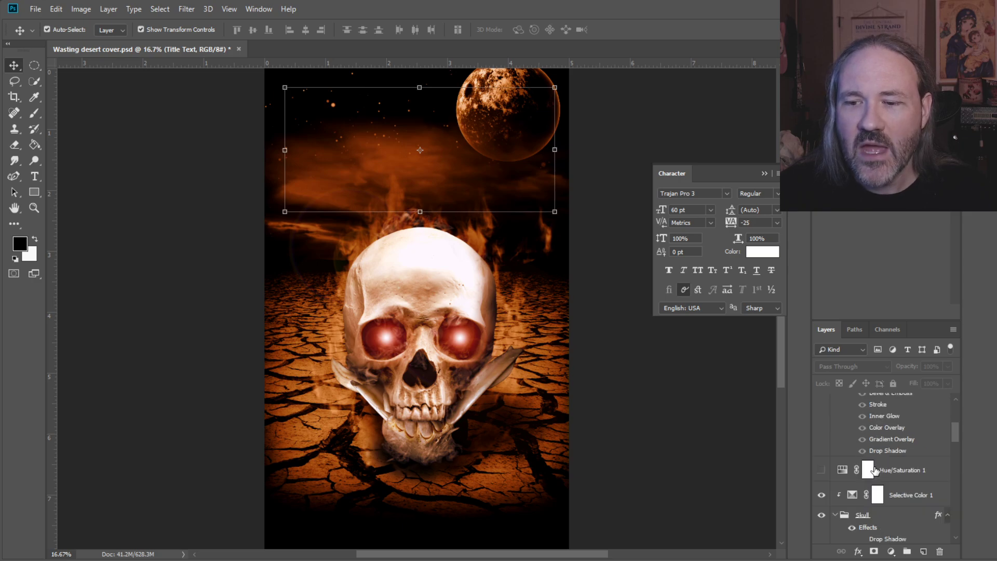
click(821, 470)
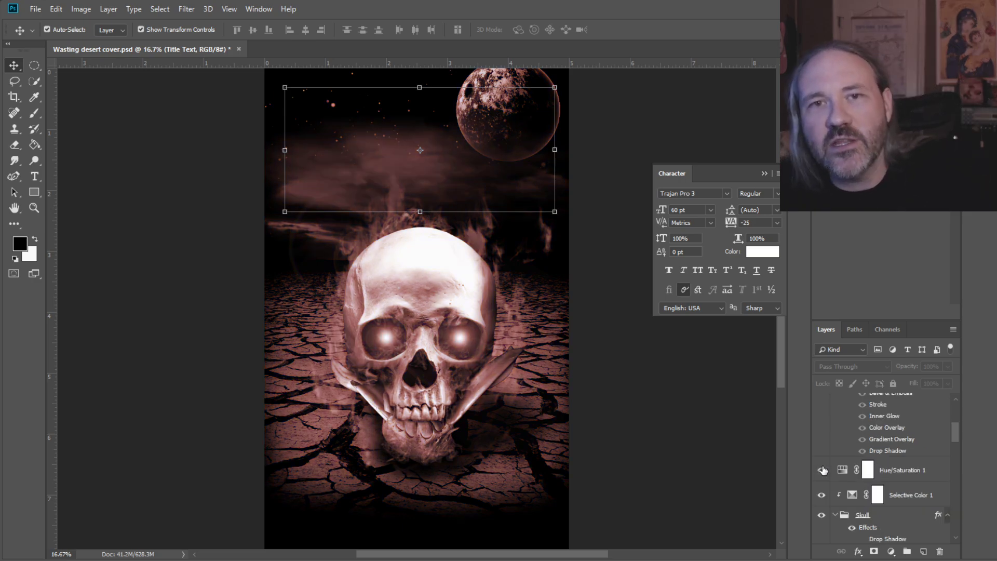
click(822, 470)
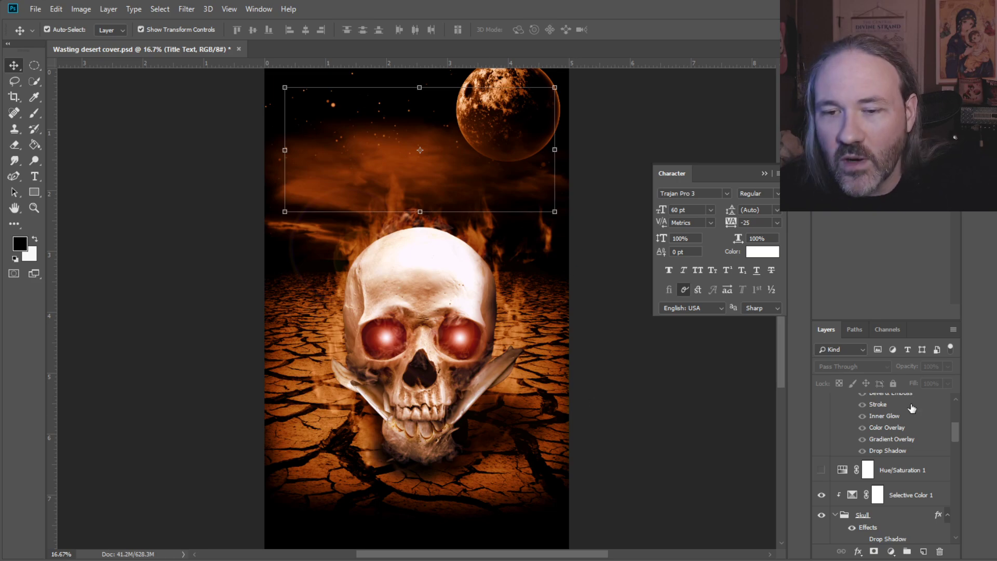
click(821, 470)
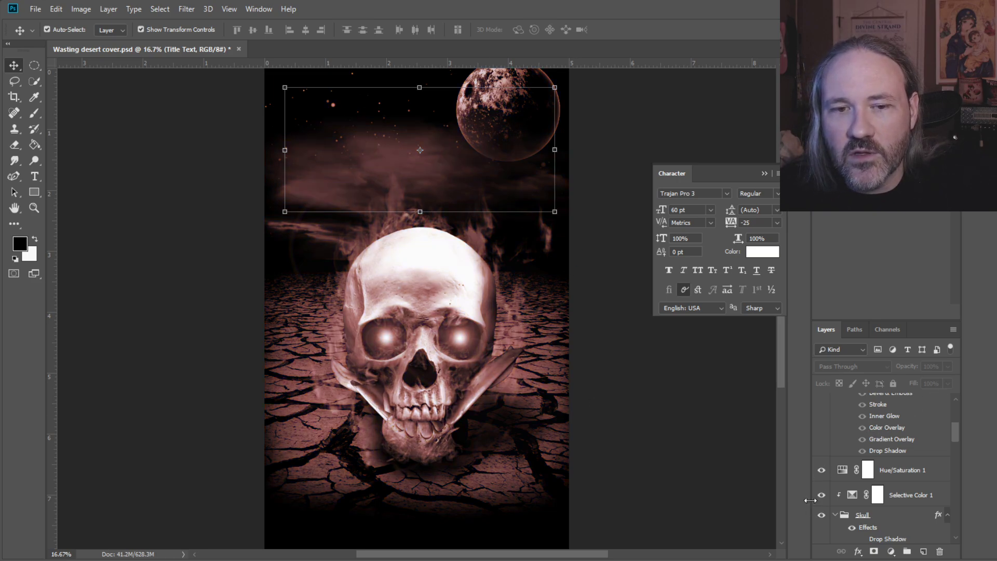
Set the Saturation of the Hue/Saturation 1 adjustment layer to 26 and check its Lightness and Colorize settings
click(910, 474)
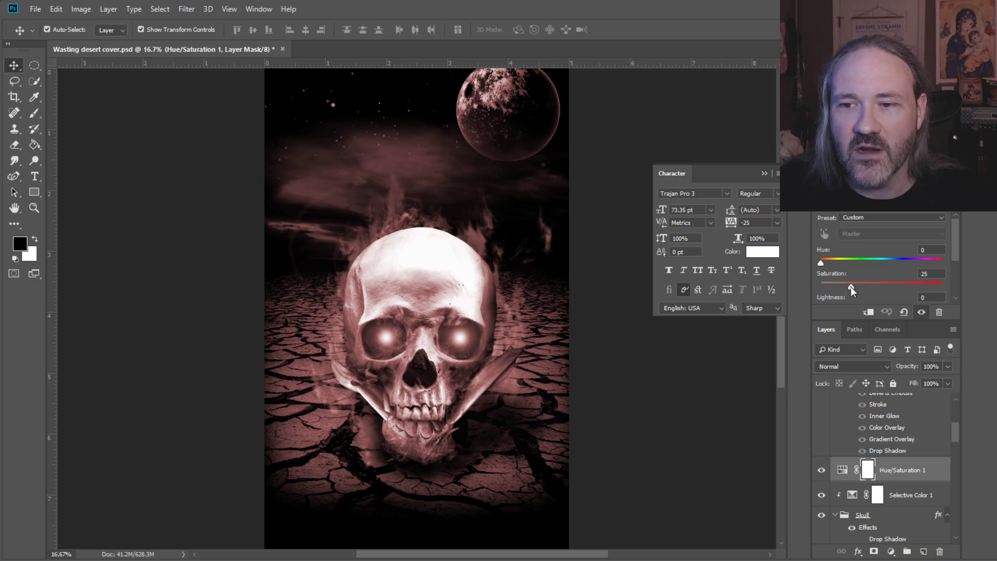
drag(850, 286, 874, 287)
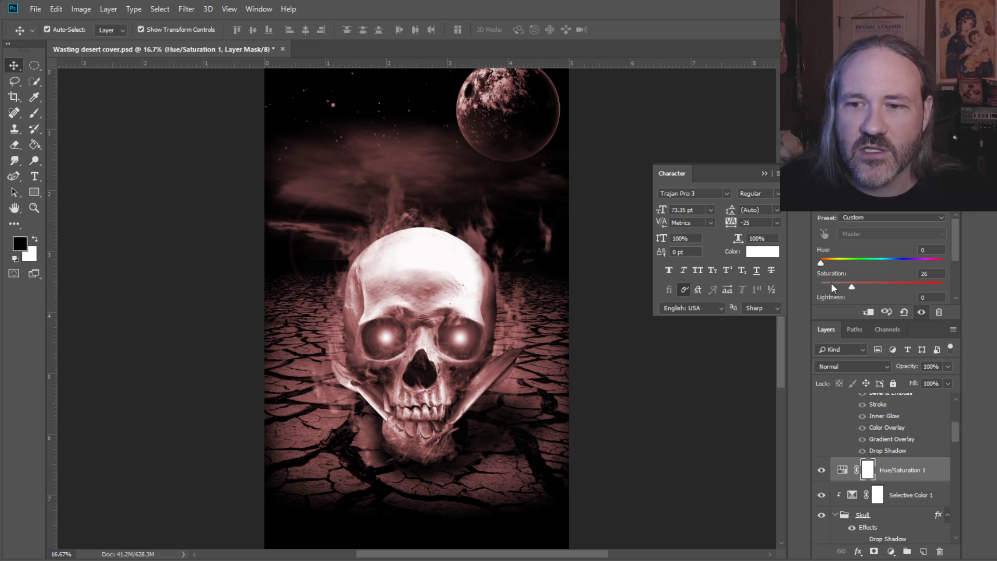
scroll(833, 284, down, 3)
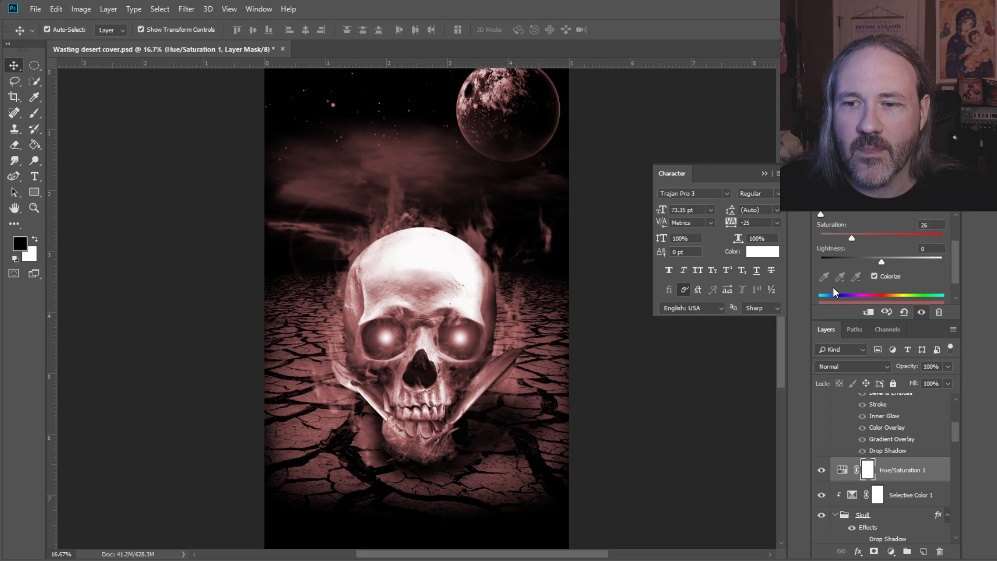
scroll(851, 278, up, 3)
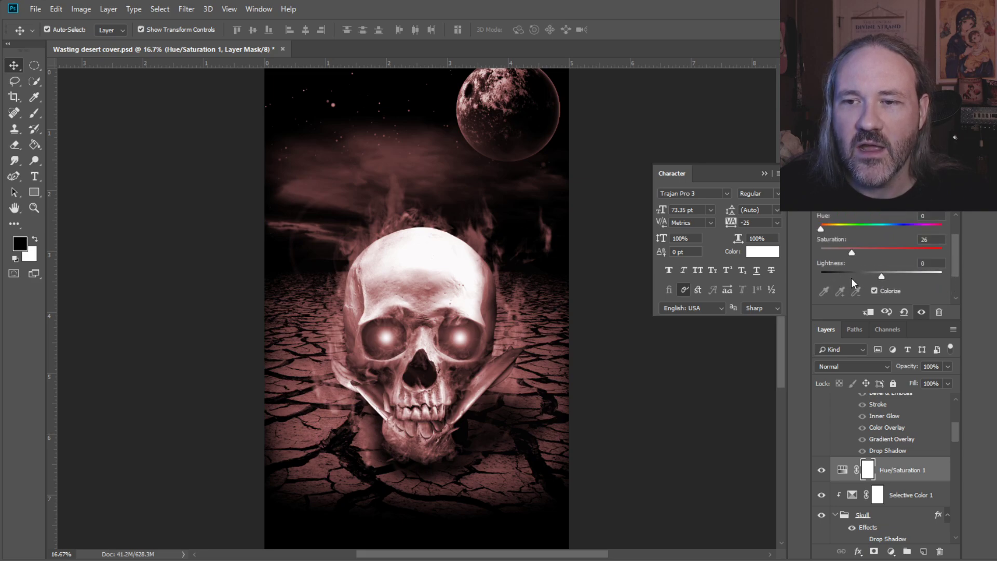
Compare the artwork with and without the Hue/Saturation 1 adjustment layer and leave that layer hidden
mouse_move(822, 262)
mouse_down()
mouse_move(834, 263)
mouse_move(821, 262)
mouse_up()
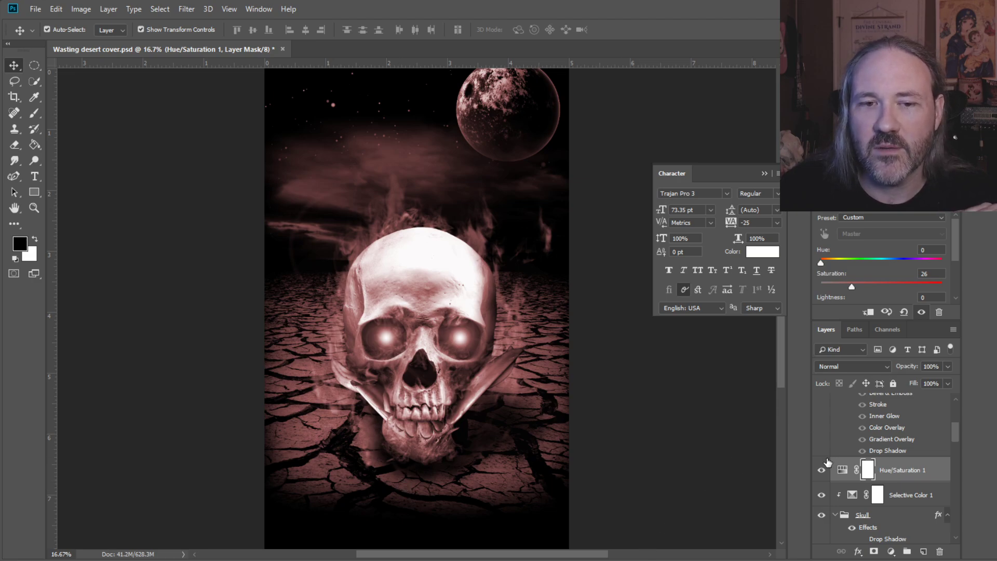
click(821, 471)
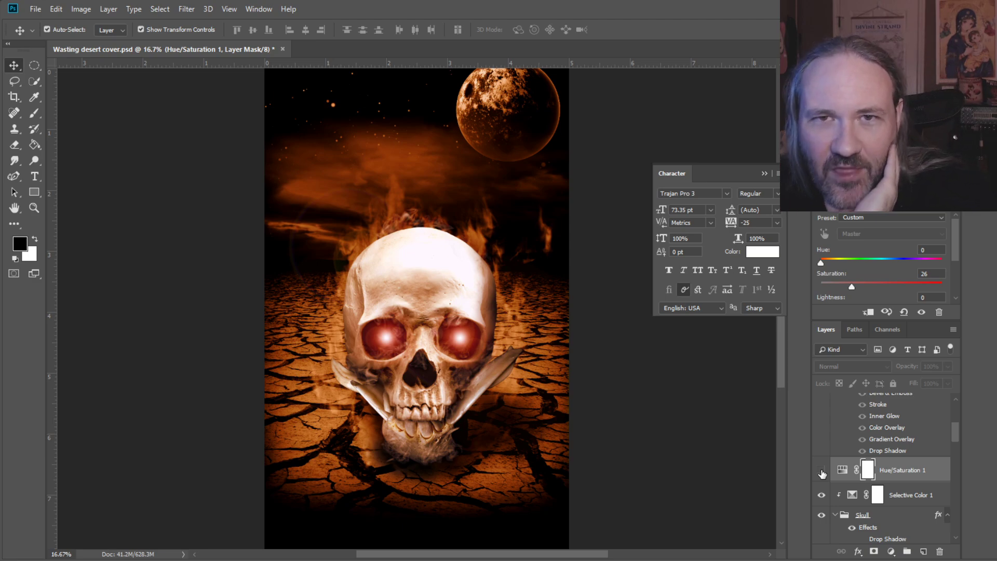
click(821, 471)
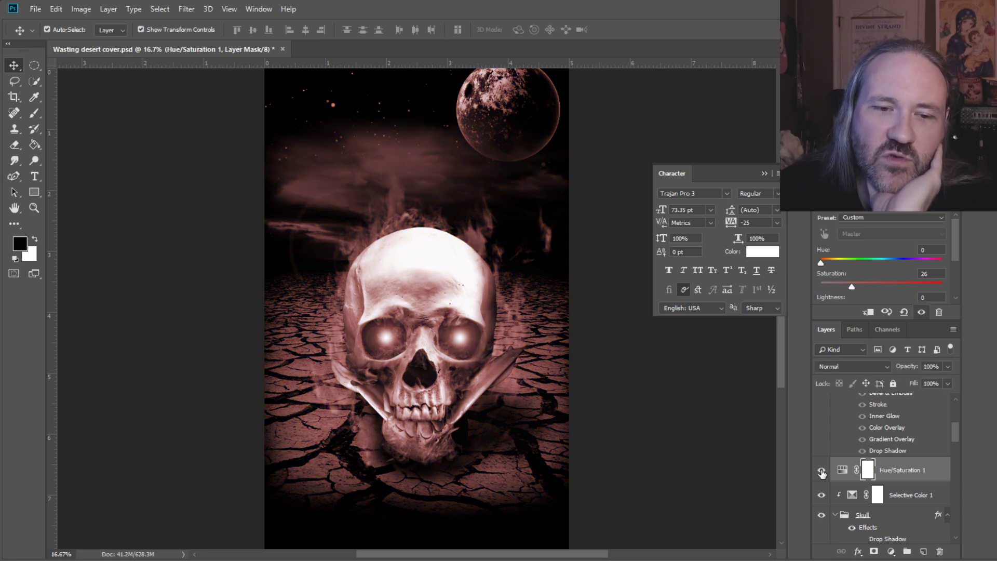
click(821, 472)
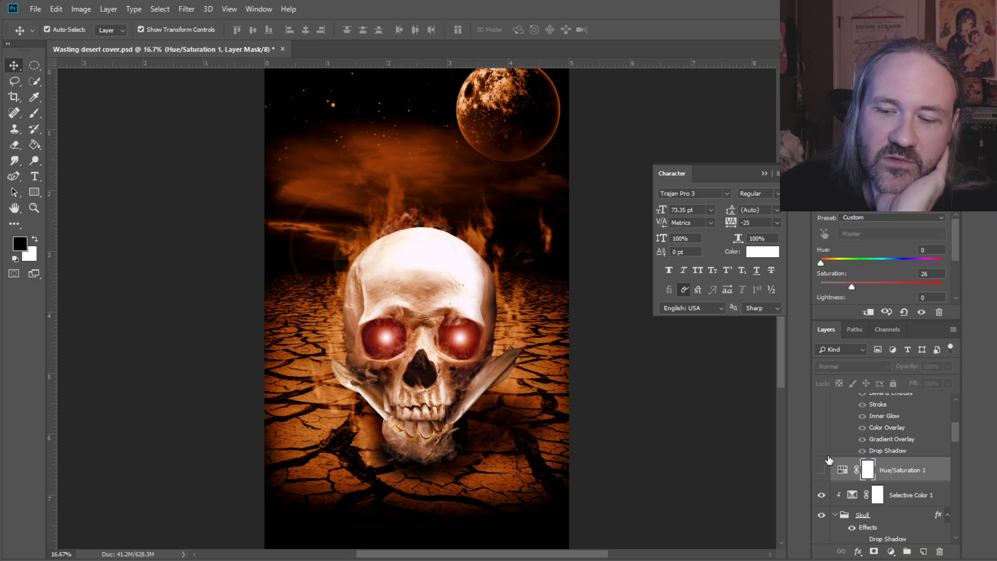
Compare the artwork with and without the Selective Color 1 layer, and with and without the collapsed Skull group
scroll(825, 461, down, 2)
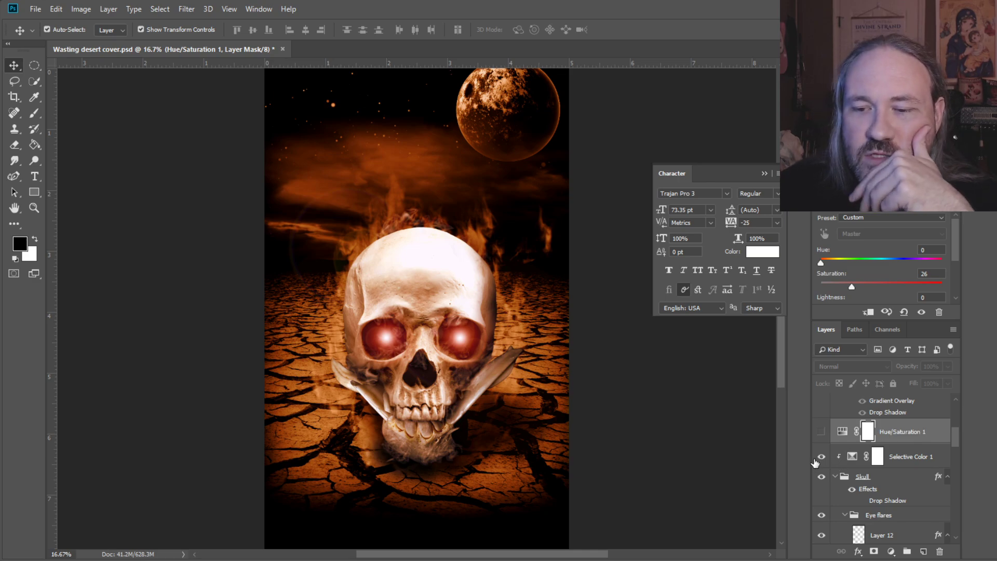
click(821, 456)
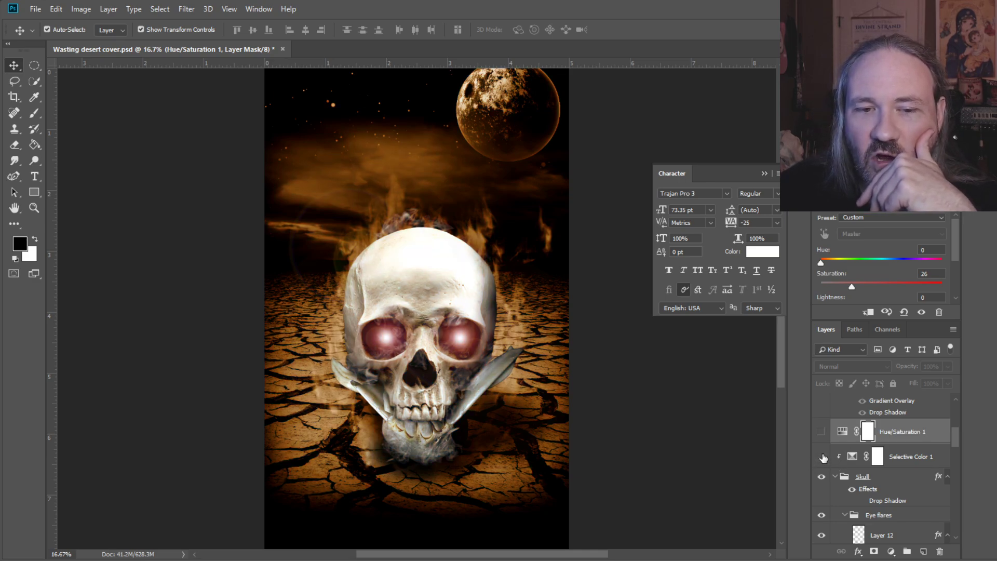
click(821, 457)
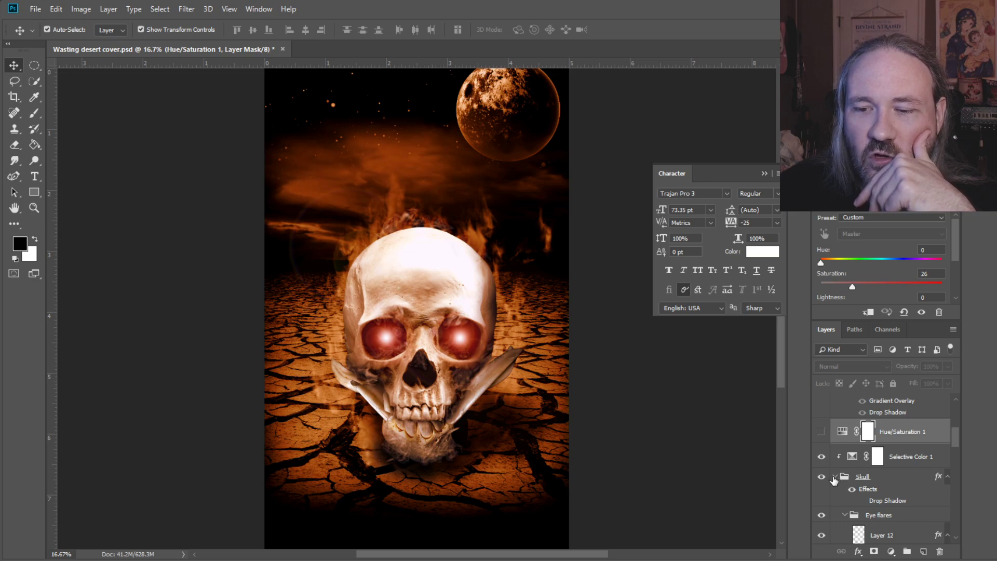
click(834, 476)
click(822, 476)
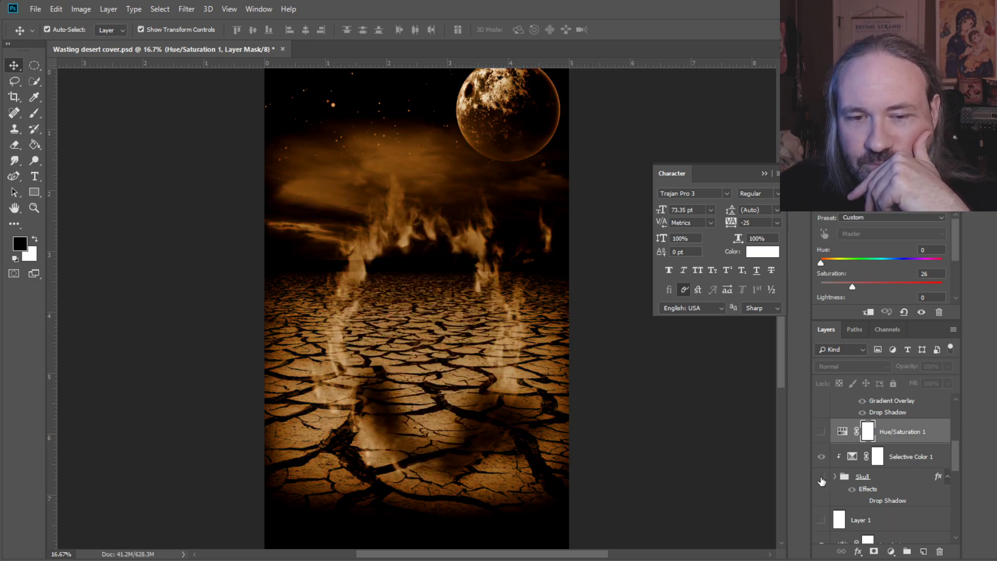
click(822, 479)
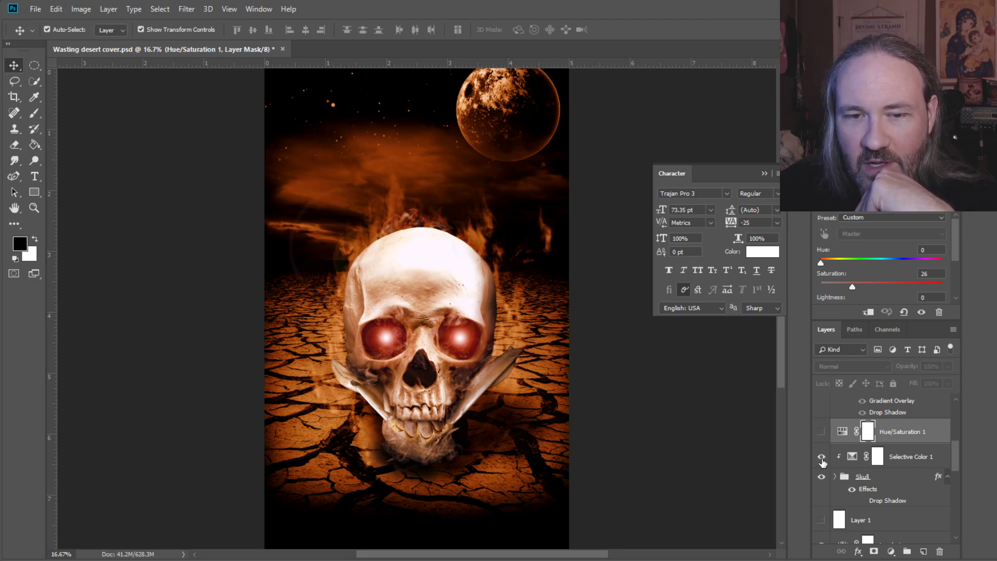
Toggle the Selective Color 1 adjustment layer repeatedly to compare the artwork's colors, leaving it visible
click(821, 457)
click(821, 458)
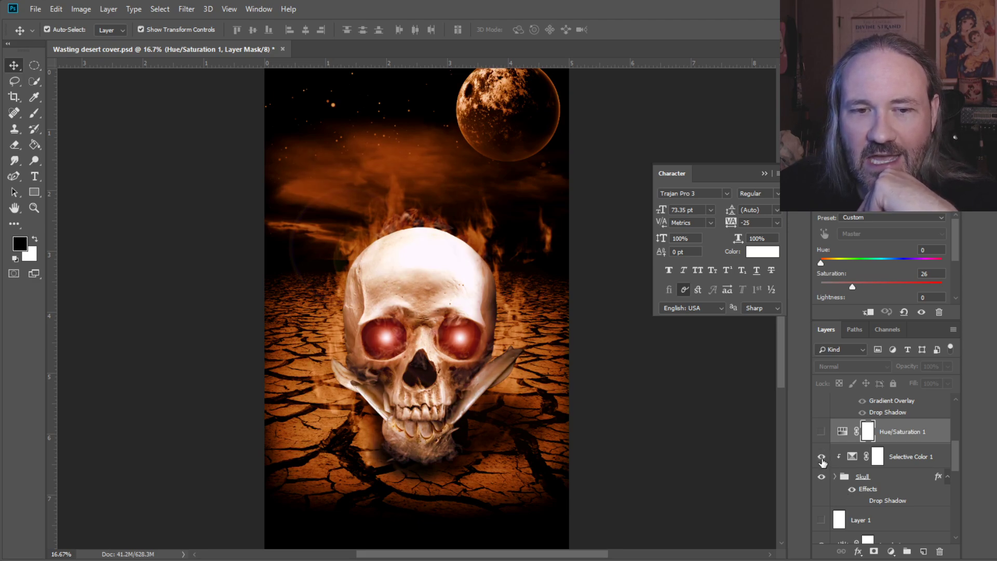
click(822, 459)
click(821, 460)
click(822, 459)
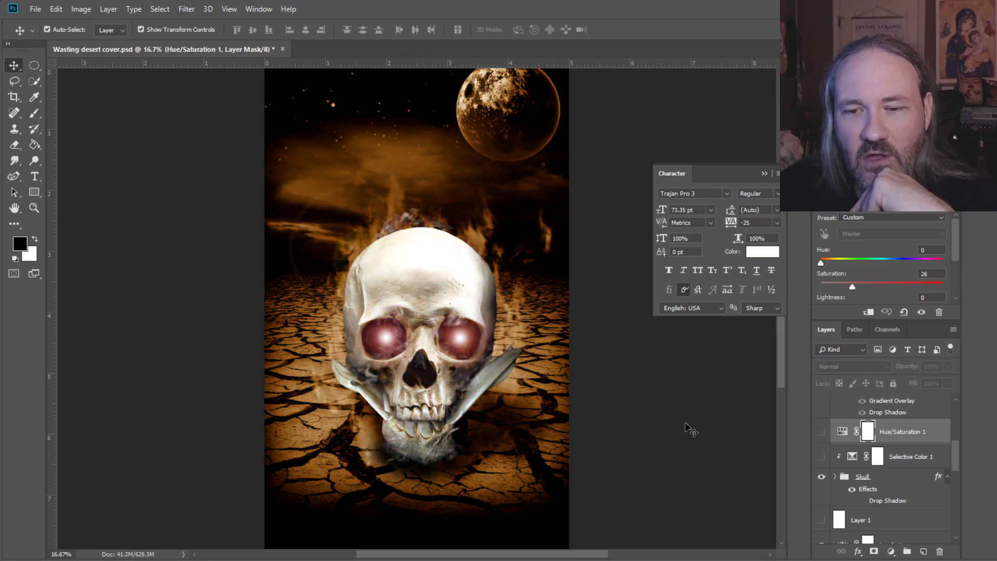
click(822, 457)
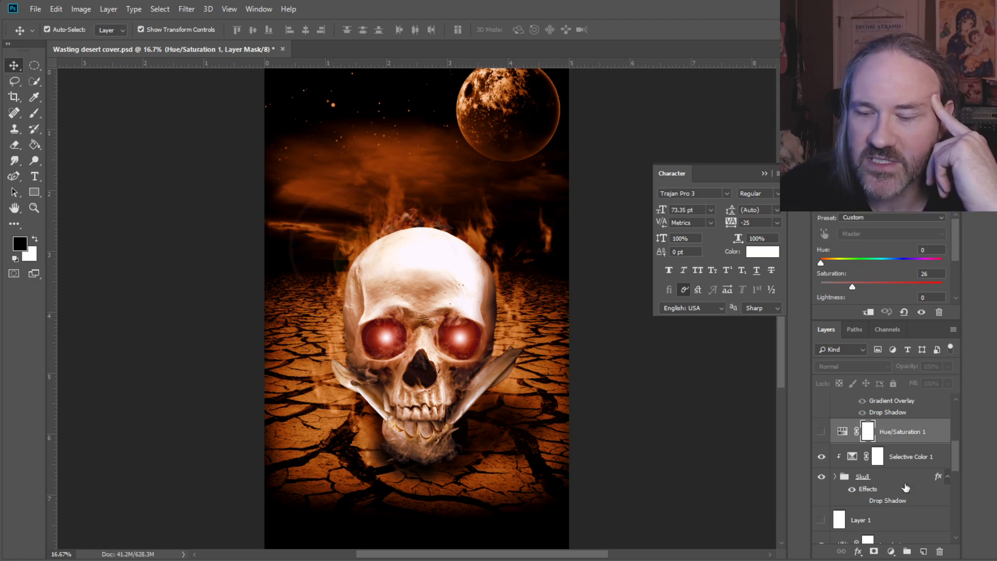
Expand the Skull group and compare the artwork with and without its Eye flares group
scroll(901, 463, down, 1)
scroll(902, 464, down, 1)
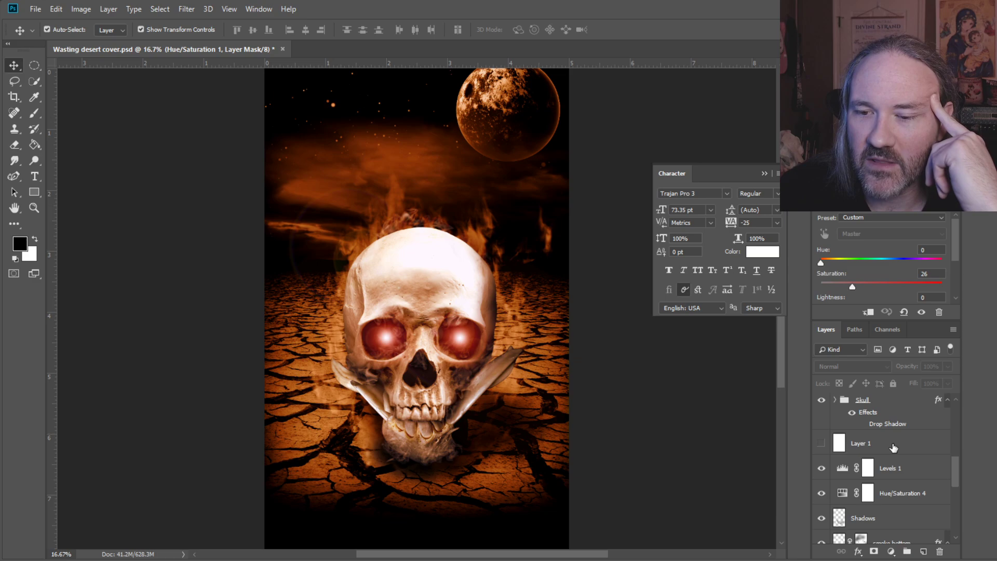
click(834, 400)
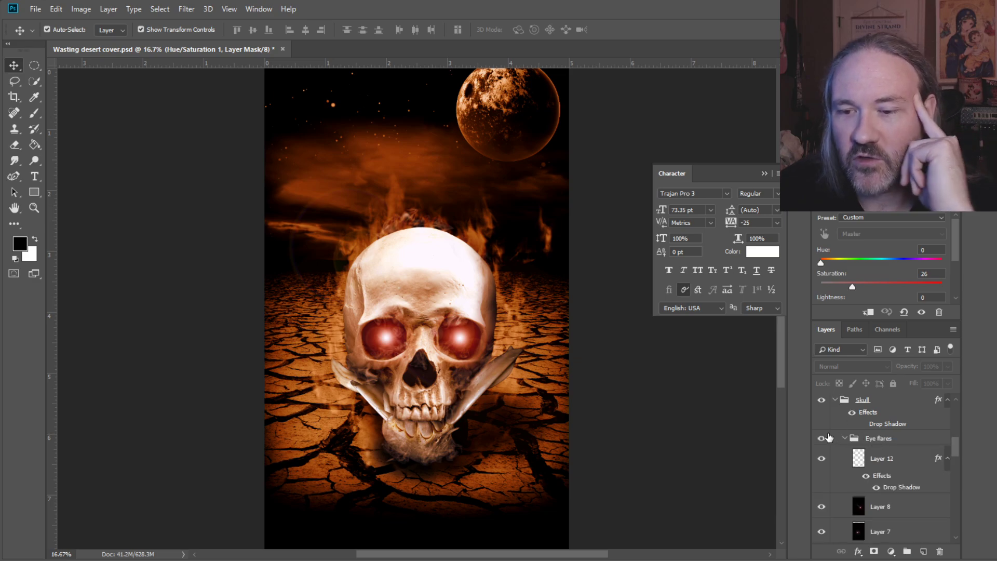
click(822, 439)
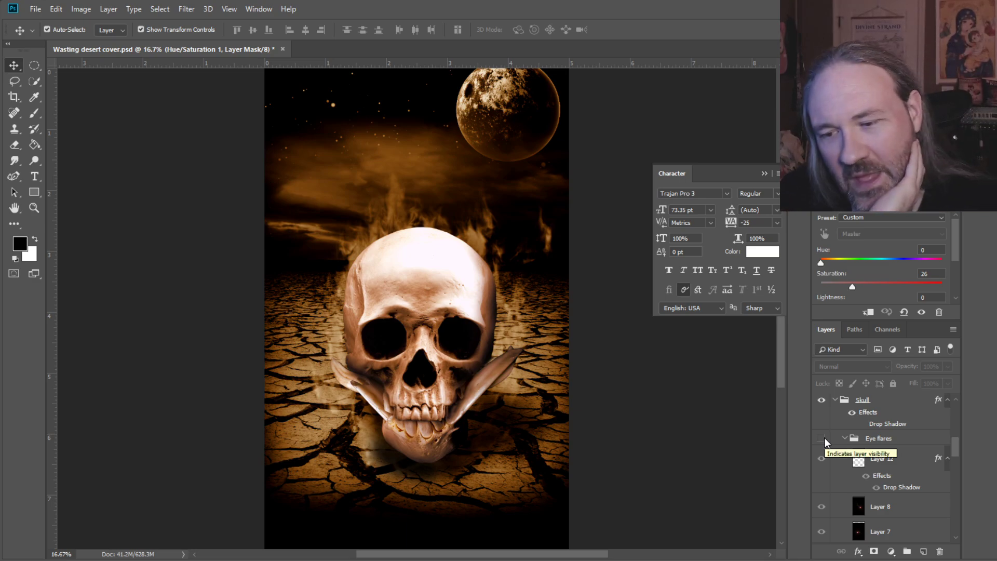
click(821, 439)
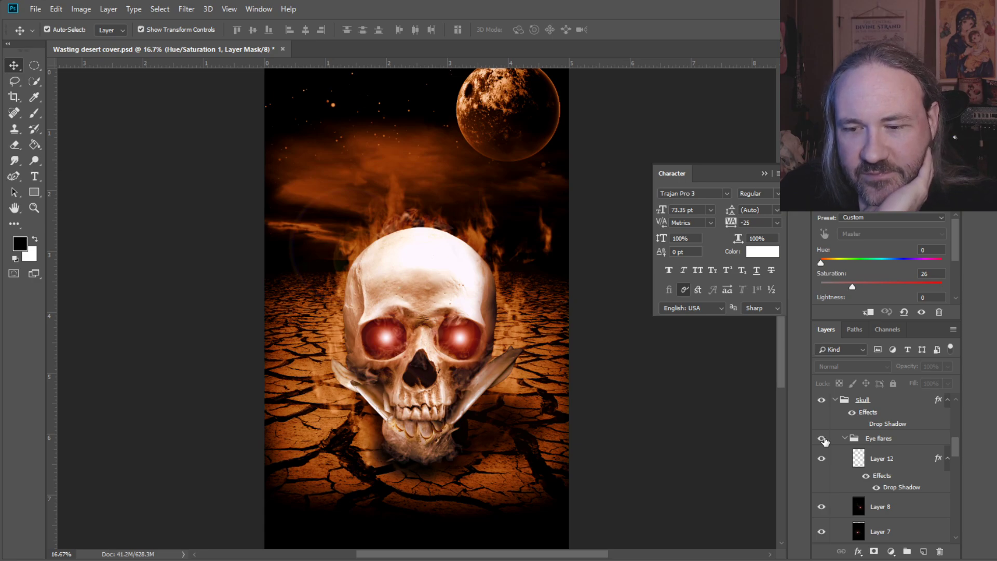
click(822, 440)
click(823, 440)
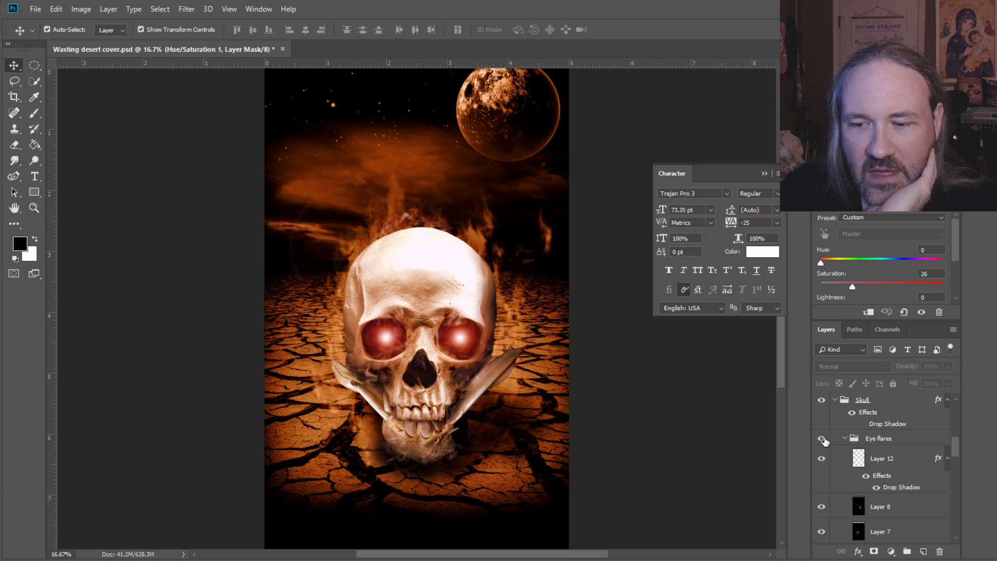
Toggle Layer 12 in the Eye flares group to examine what it adds around the skull, leaving it visible
click(822, 460)
click(822, 460)
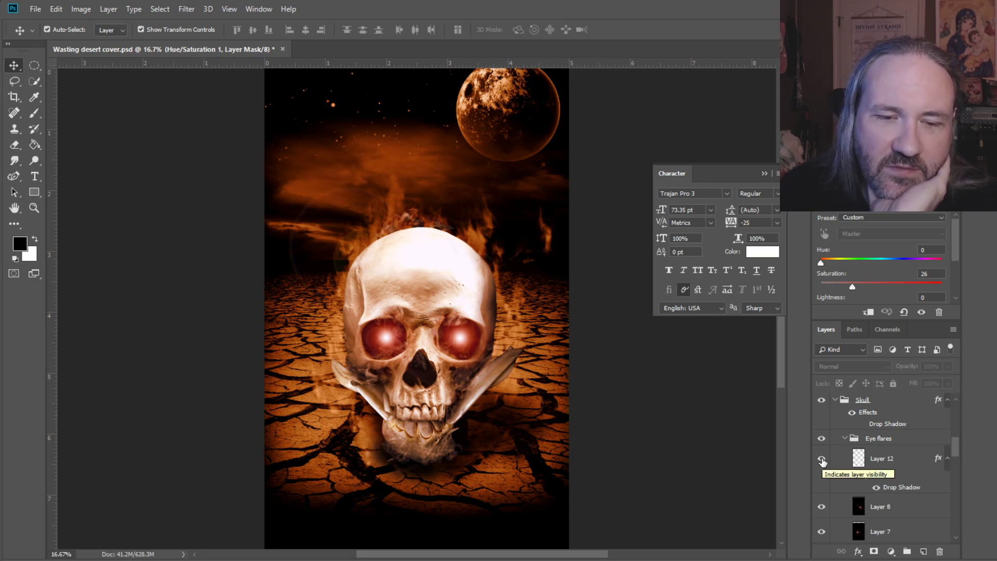
click(822, 461)
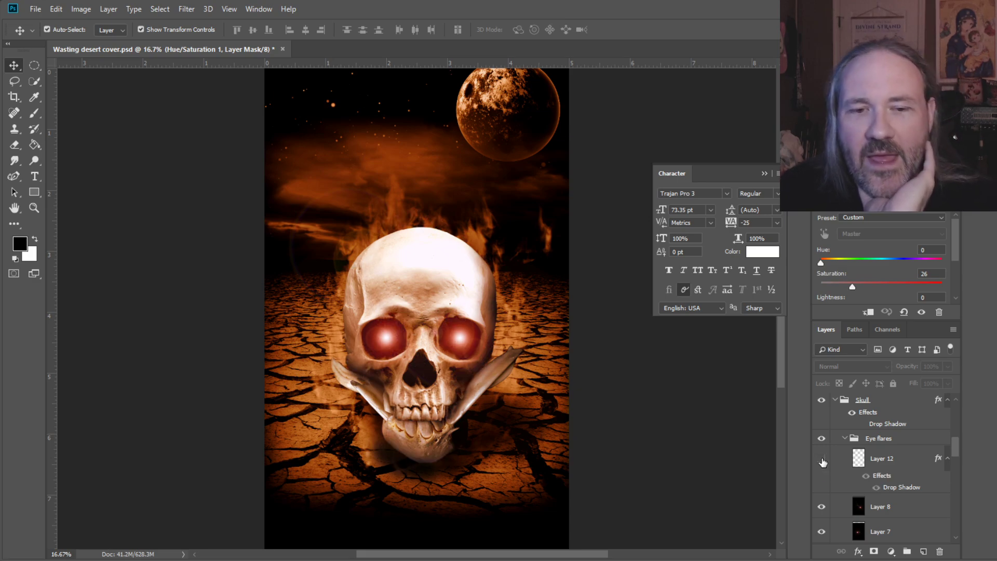
click(822, 460)
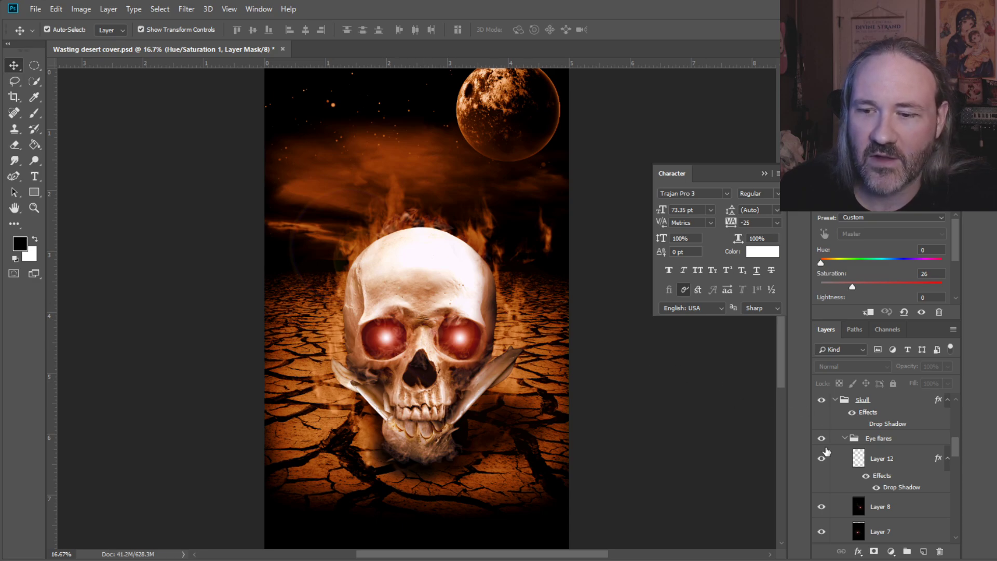
click(822, 459)
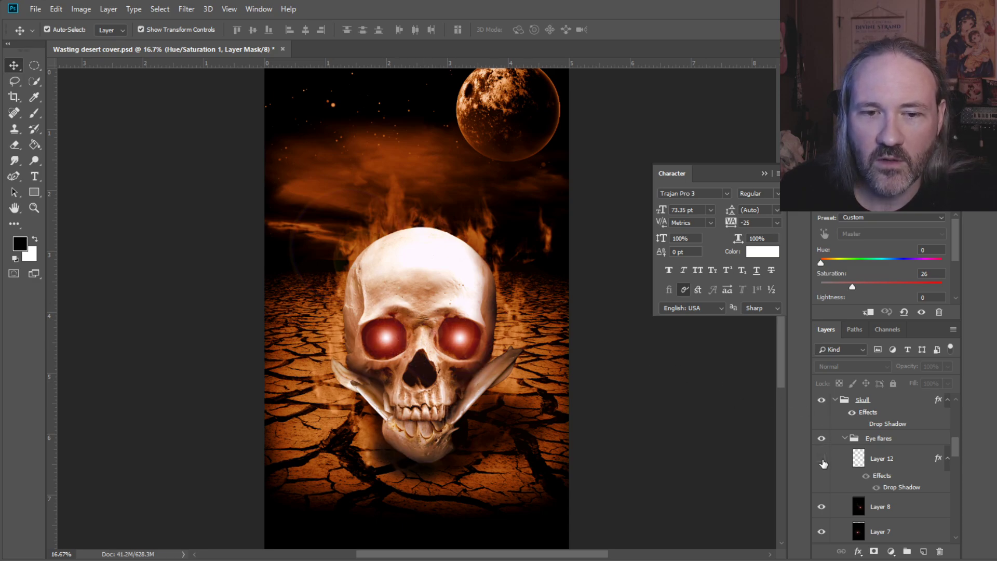
click(822, 460)
click(822, 460)
click(822, 459)
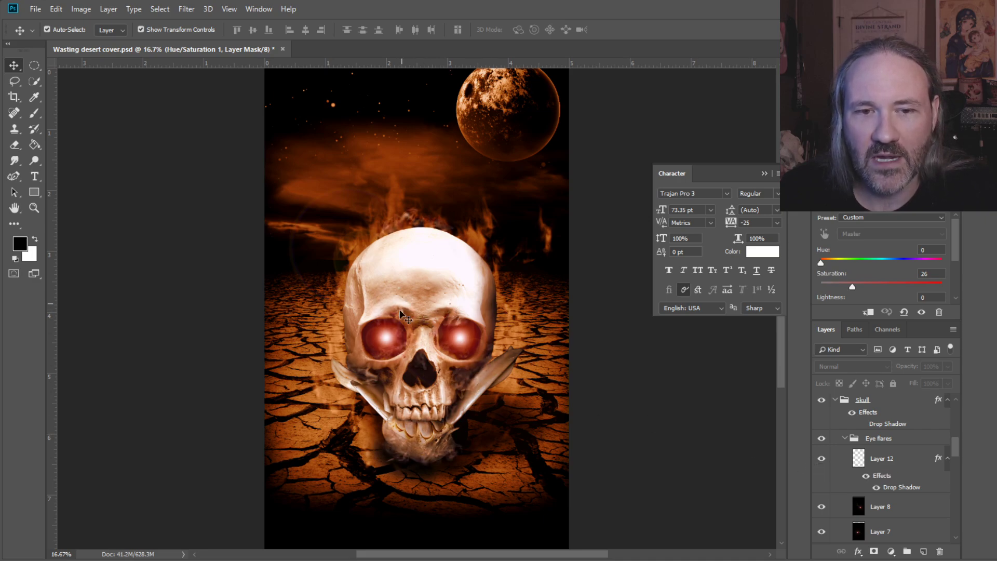
click(822, 460)
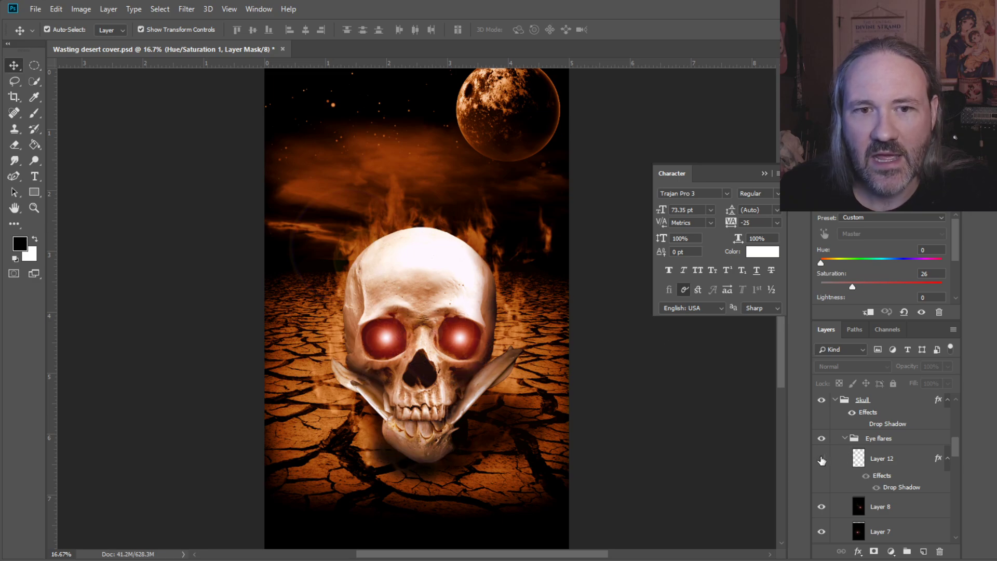
click(822, 460)
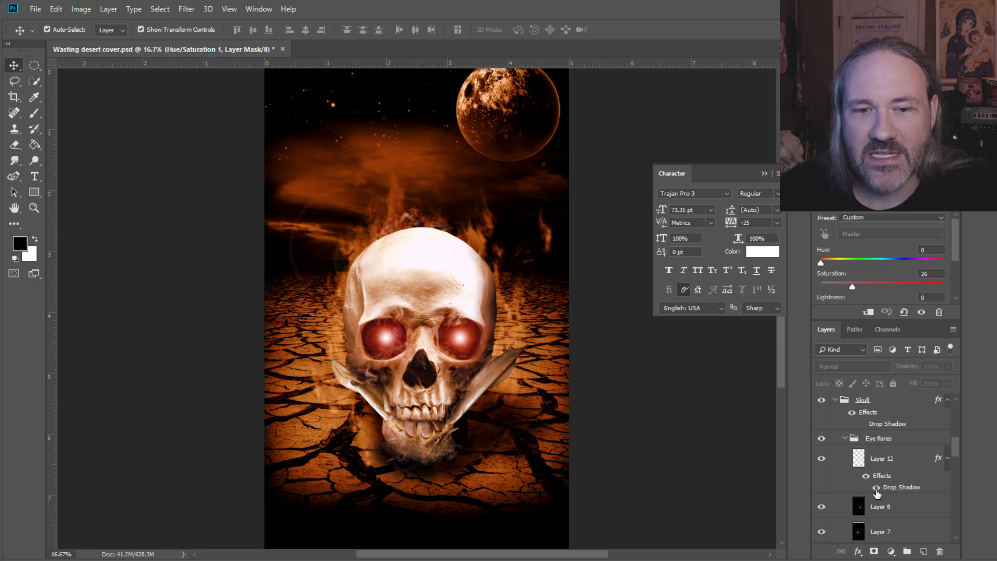
Compare Layer 12 with and without its Drop Shadow effect, leaving the effect on
click(877, 488)
click(877, 488)
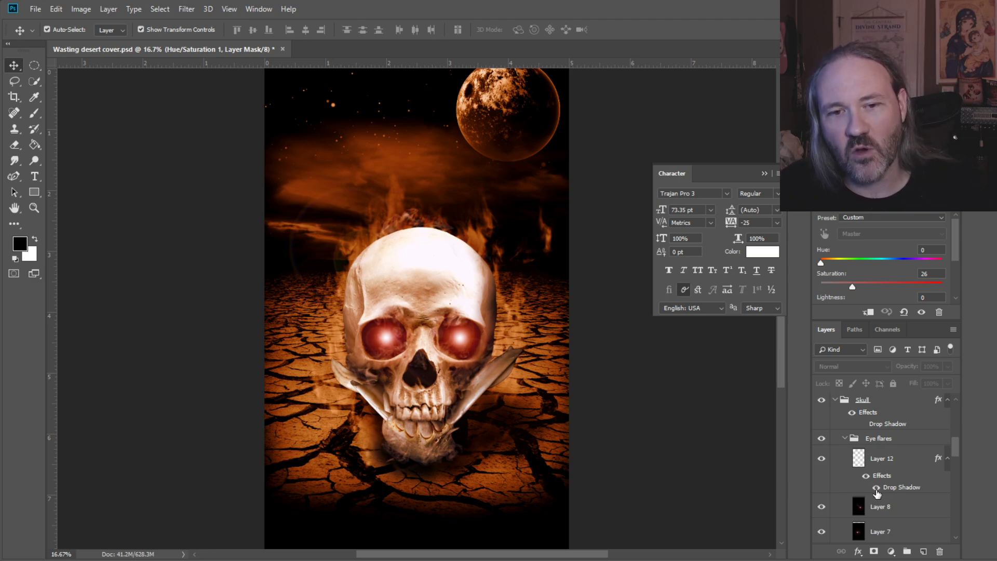
click(876, 488)
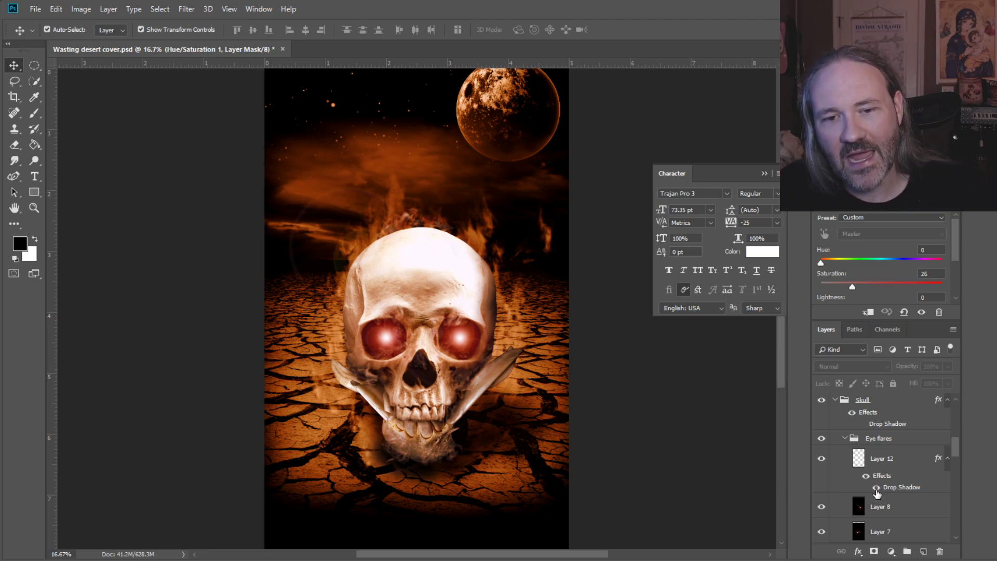
click(876, 488)
click(876, 488)
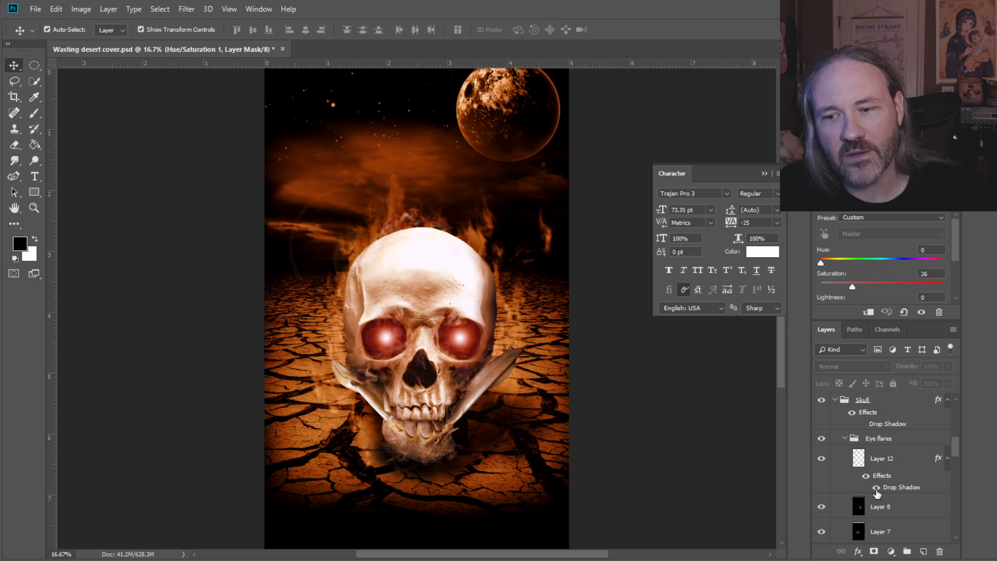
Hide Layer 12 and compare the skull's eyes with the Layer 8 and Layer 7 flares off and on
click(822, 460)
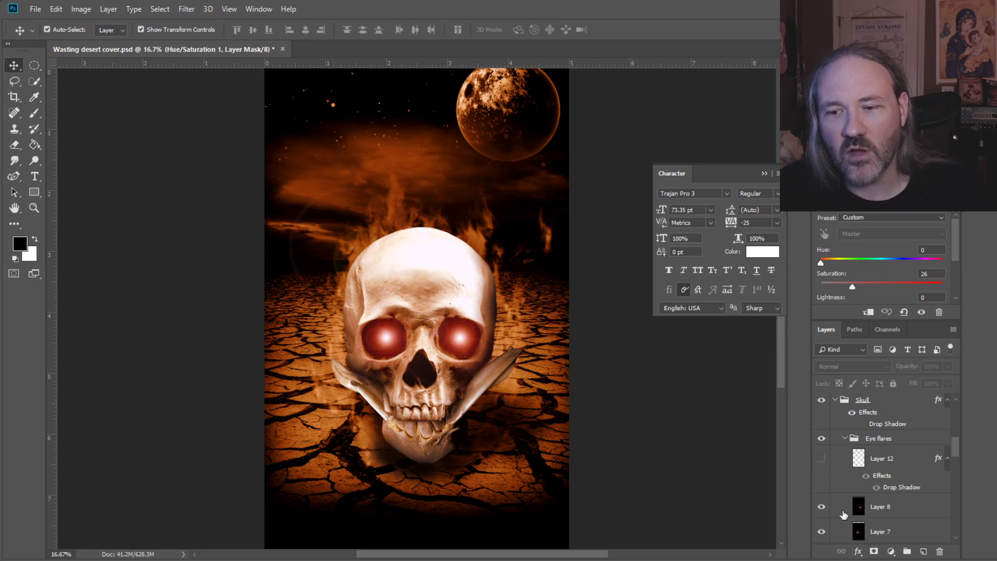
scroll(856, 508, down, 3)
click(821, 431)
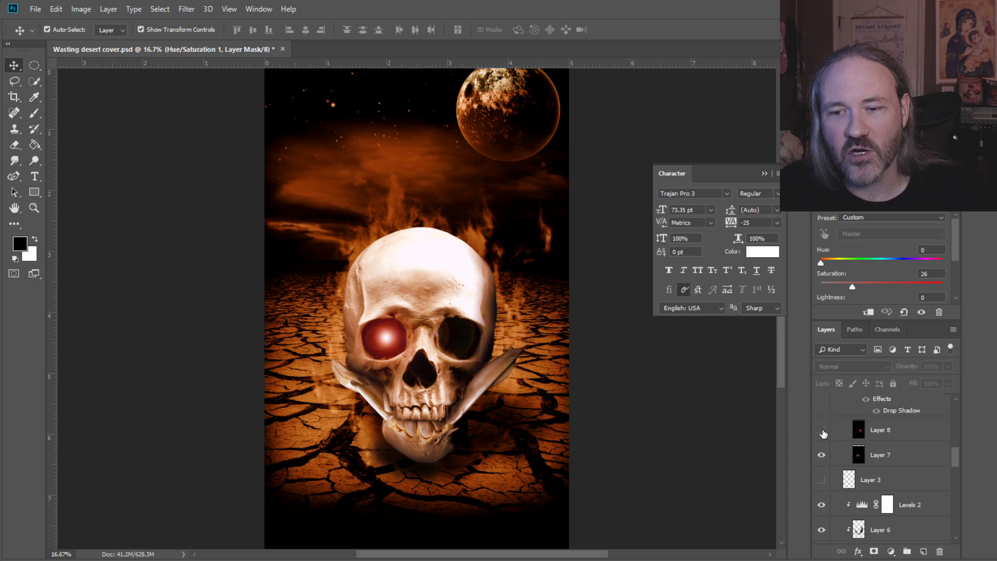
click(822, 455)
click(822, 455)
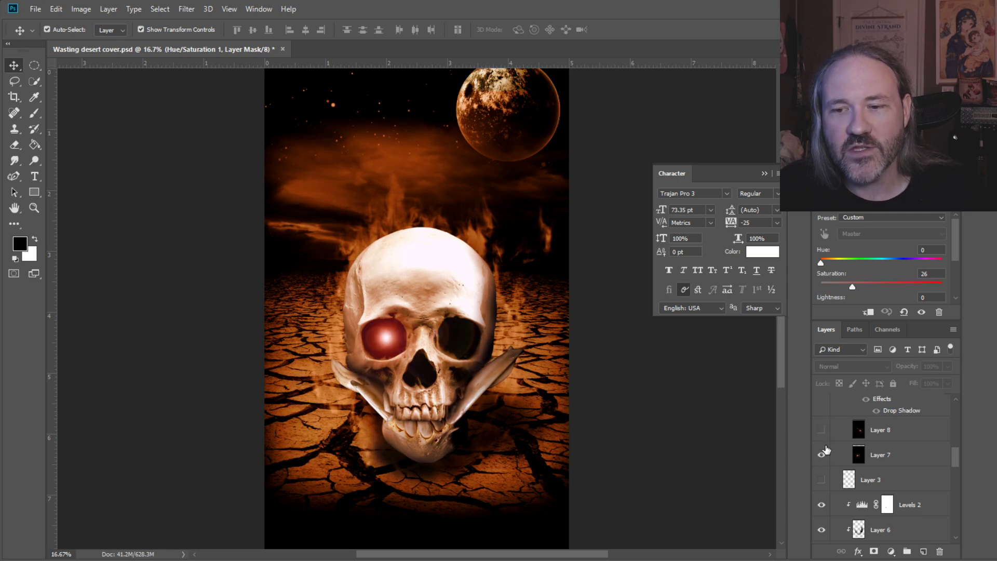
click(822, 431)
scroll(830, 441, up, 3)
scroll(837, 457, down, 3)
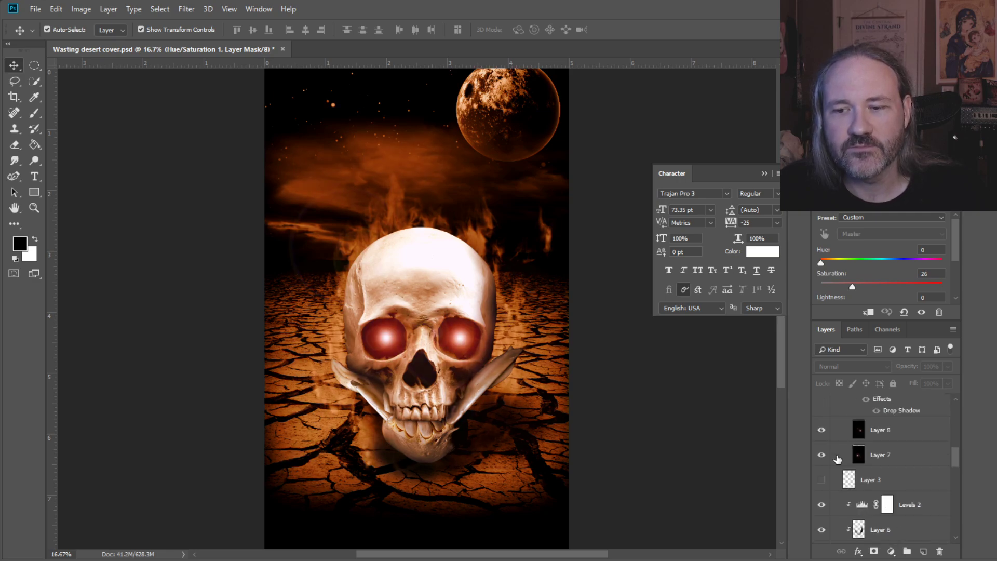
click(821, 431)
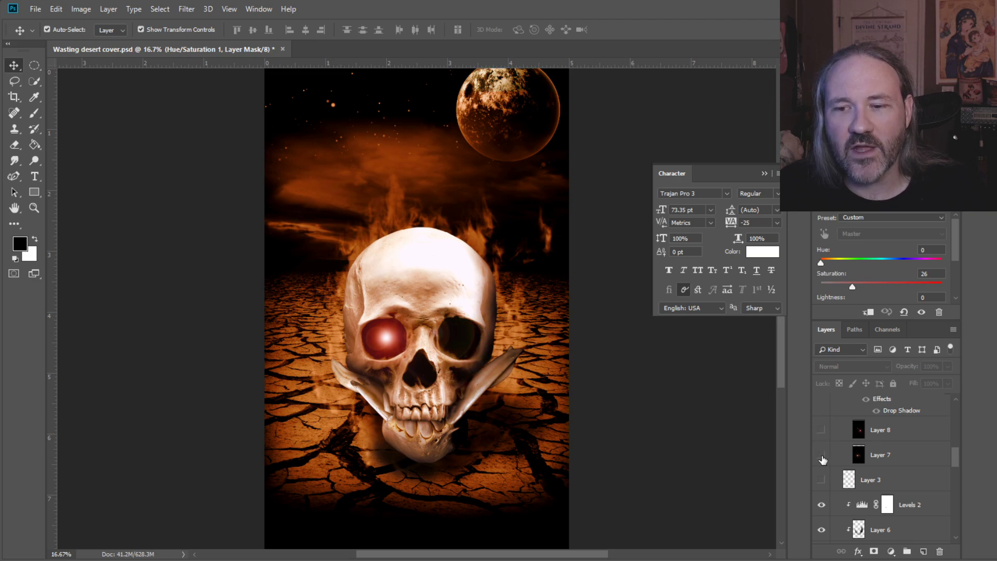
click(821, 454)
click(821, 455)
click(822, 429)
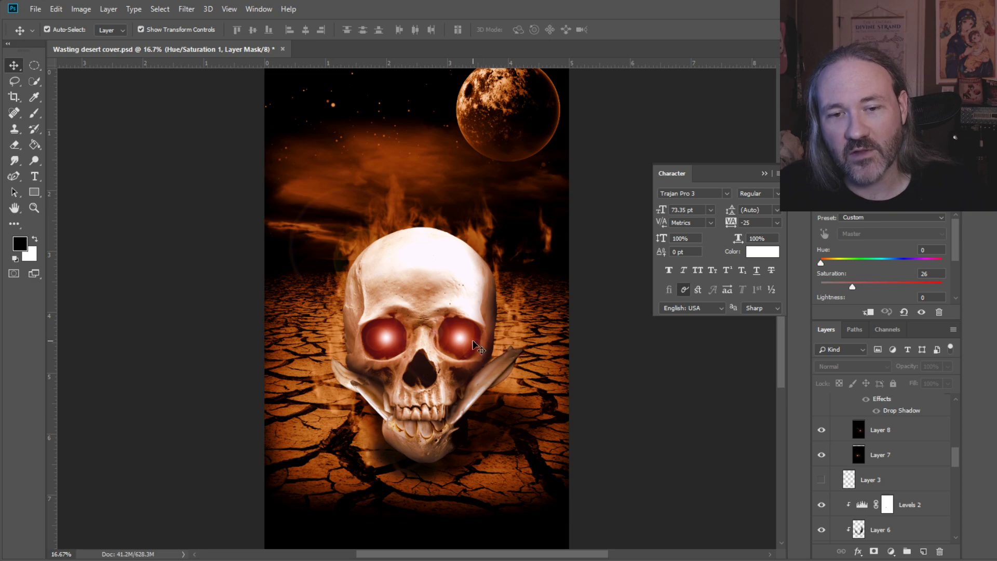
Select Layer 8 to check its blending mode, and hide both eye flare layers, Layer 8 and Layer 7
click(889, 439)
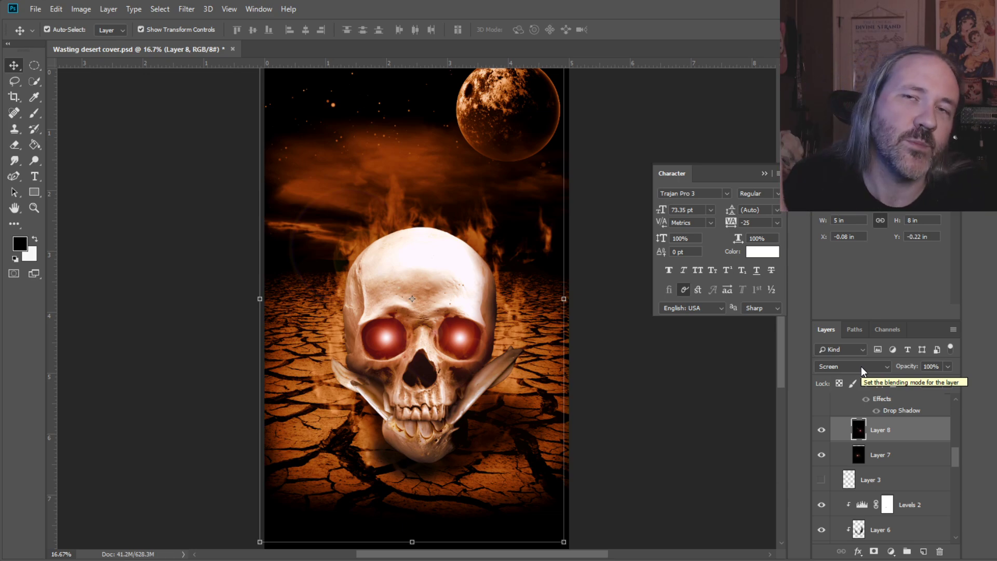
click(820, 430)
click(821, 456)
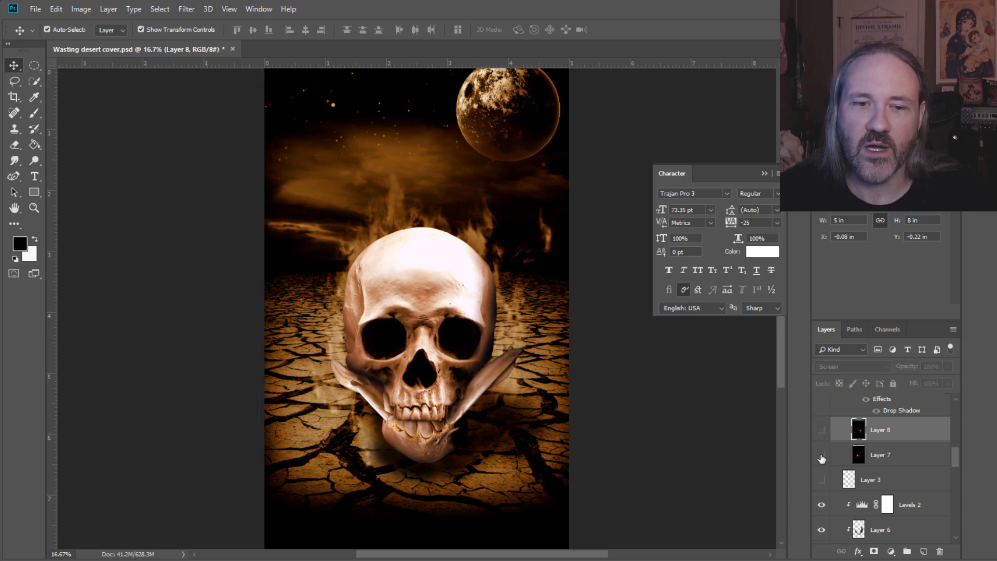
Show the Layer 7 and Layer 8 eye flares, and check the blending modes of Layer 7 and the Eye flares group
click(821, 456)
click(821, 430)
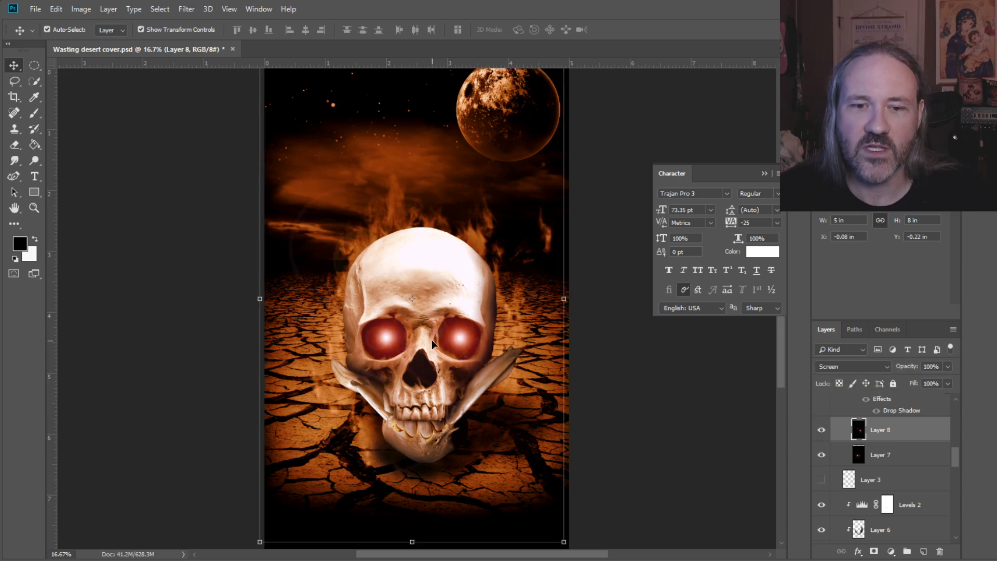
click(892, 455)
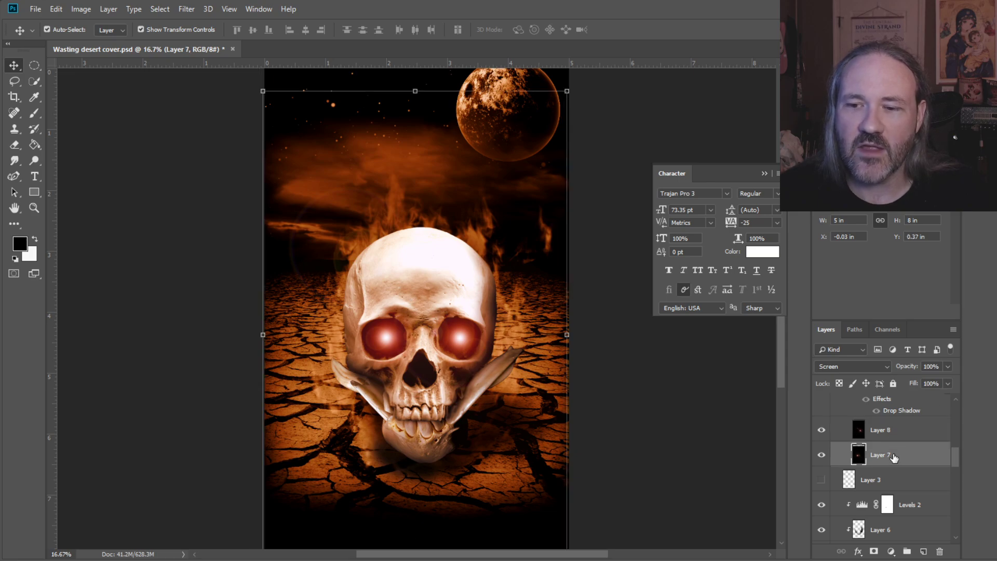
scroll(890, 457, up, 3)
click(877, 441)
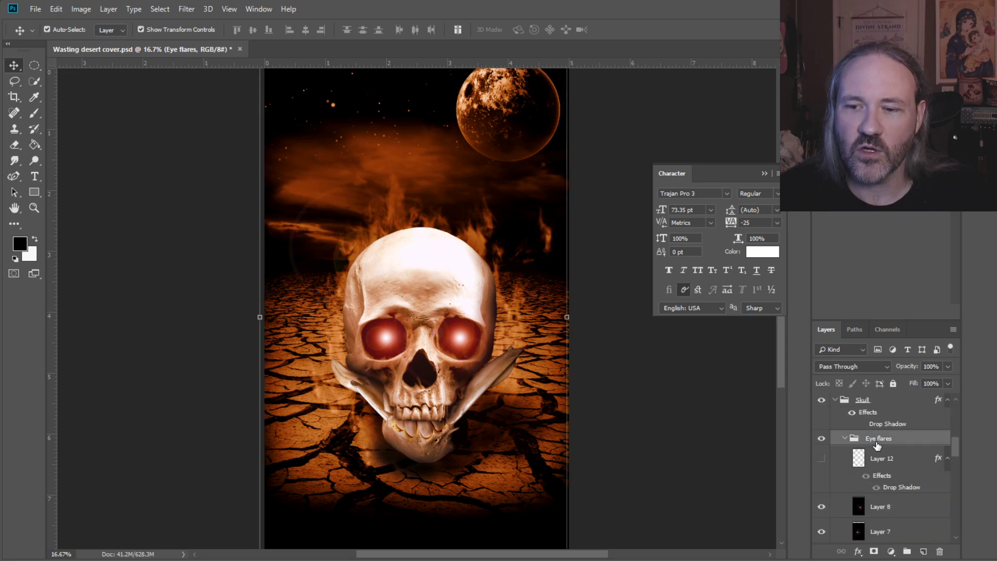
Select Layer 8 and check its blending mode and opacity slider, leaving the opacity at 100%
scroll(914, 472, down, 3)
click(885, 429)
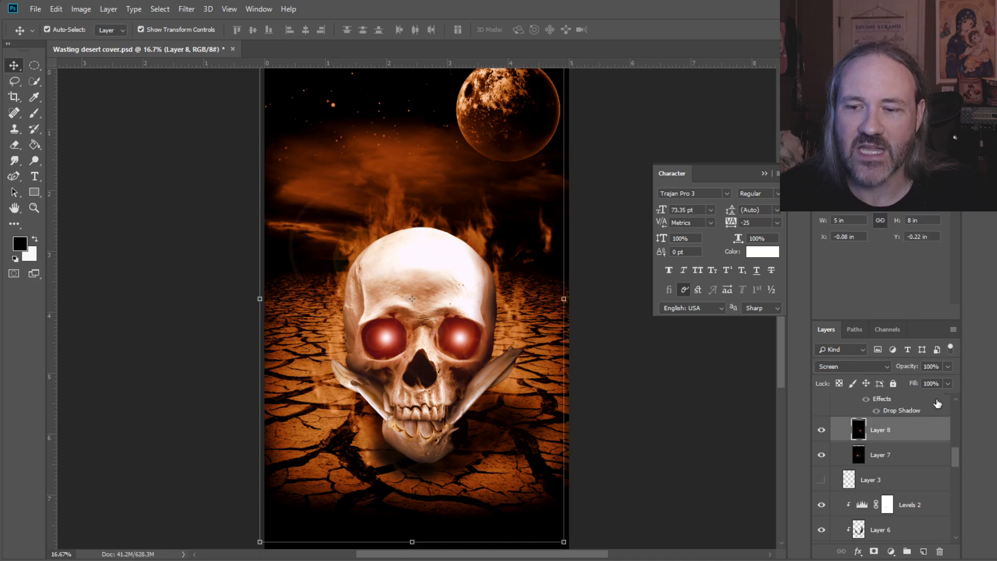
click(946, 367)
drag(911, 382, 912, 381)
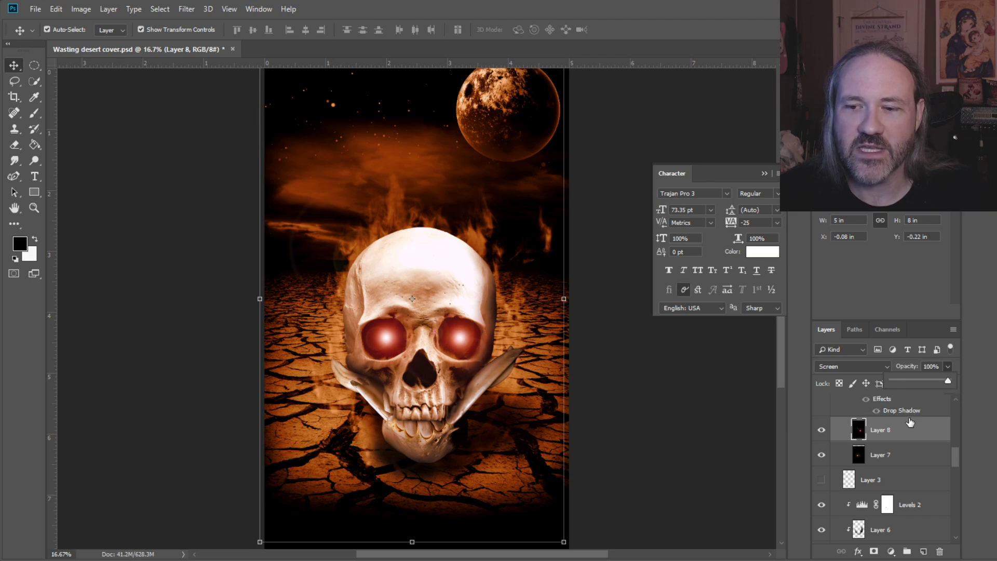
scroll(870, 471, up, 2)
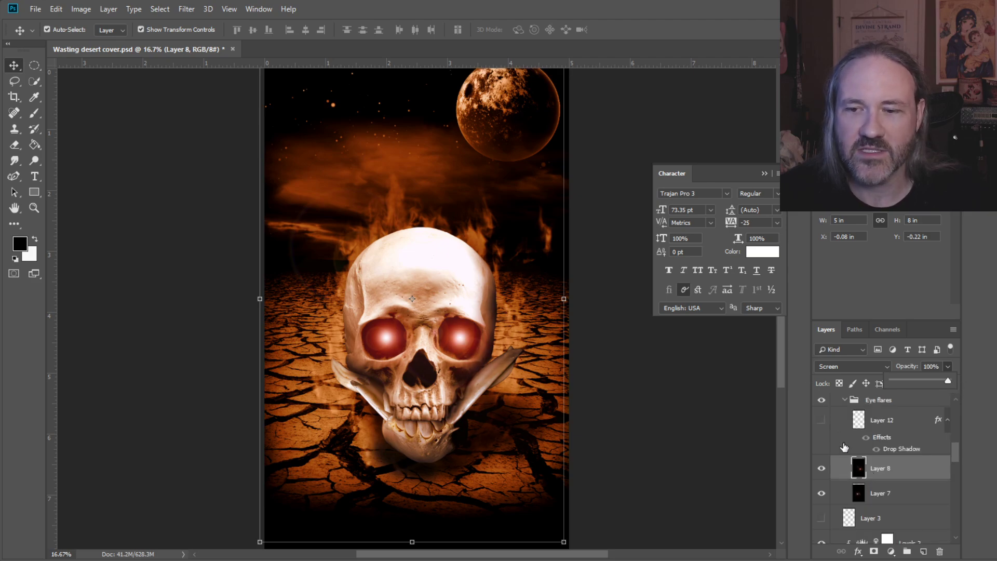
Hide the Layer 8 and Layer 7 eye flares
scroll(844, 446, down, 2)
click(820, 430)
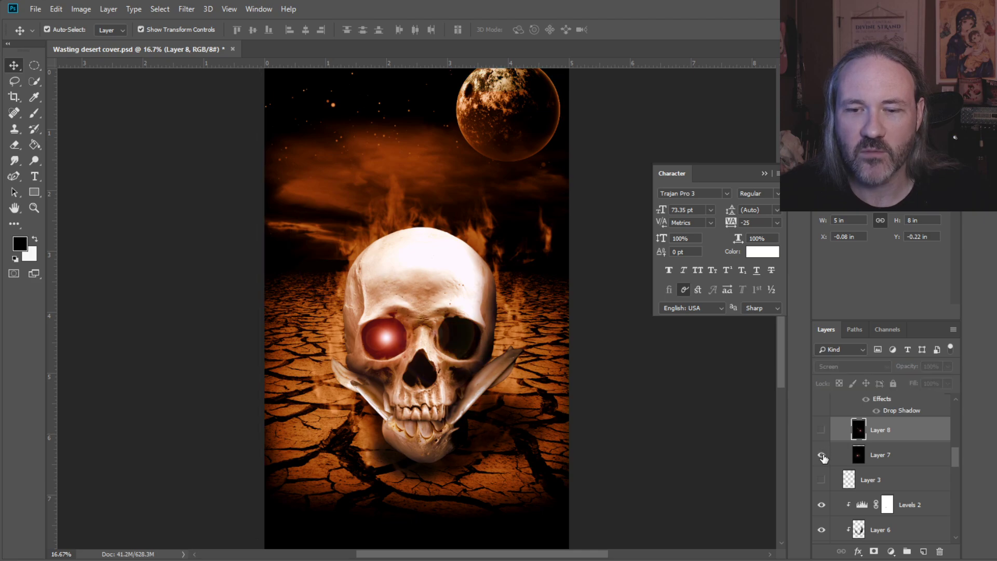
click(820, 455)
Compare the skull with the Levels 2 adjustment off and on, leaving the adjustment visible
scroll(825, 451, down, 4)
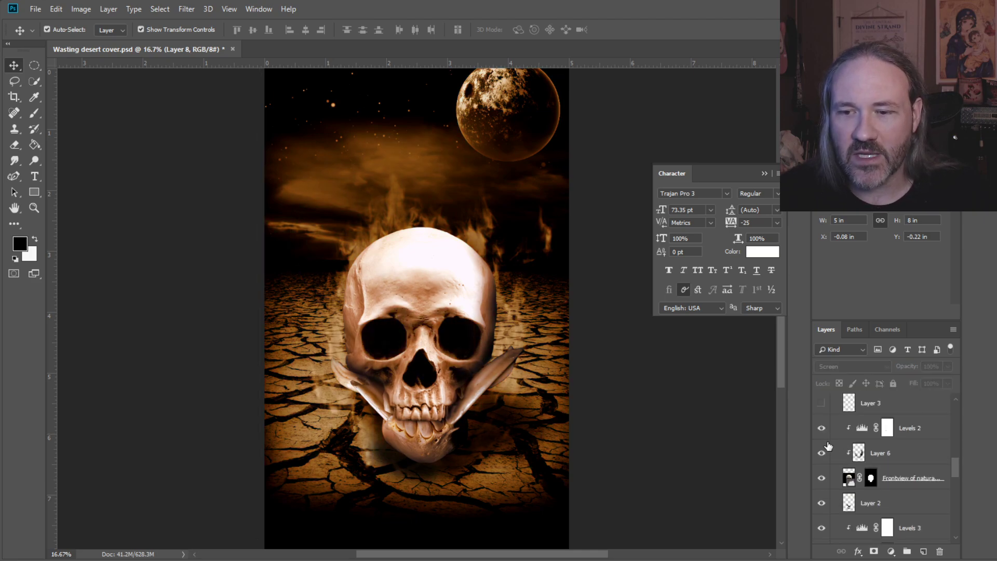
click(821, 428)
click(821, 428)
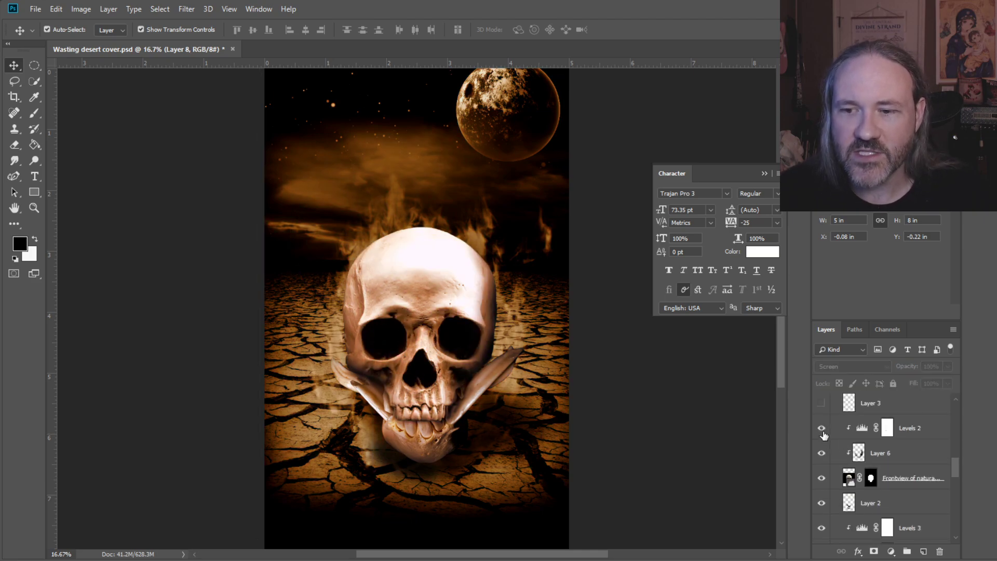
click(822, 432)
click(823, 432)
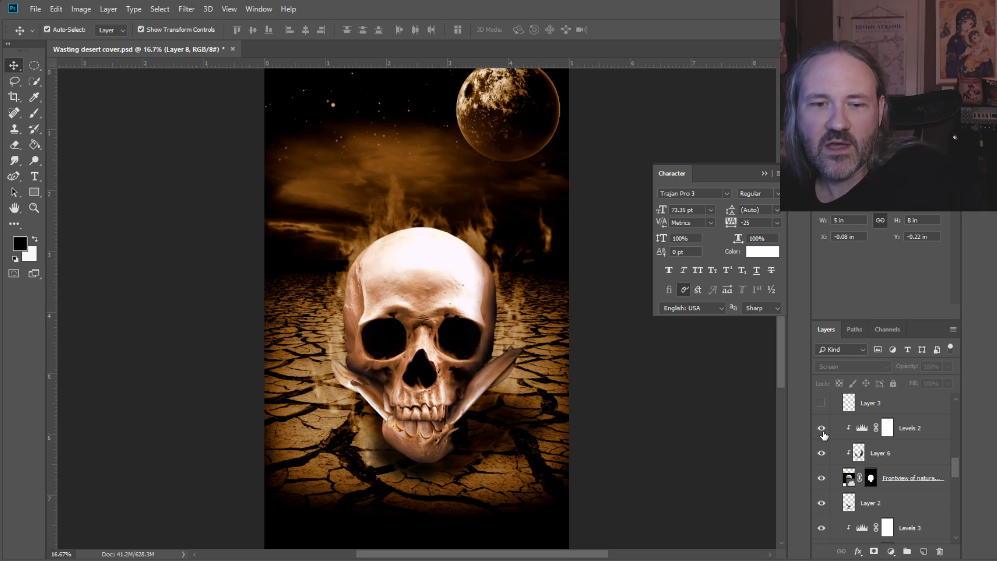
click(823, 432)
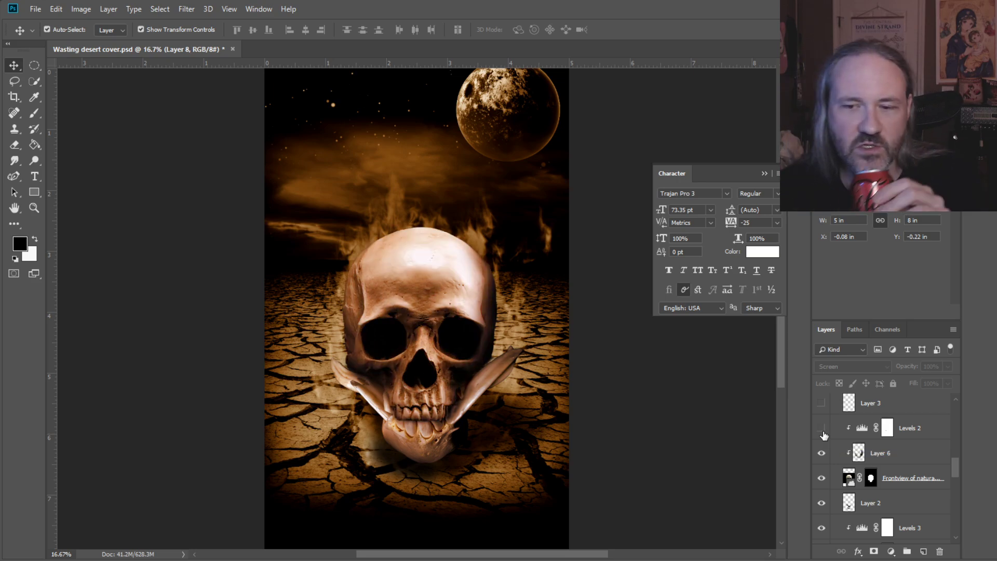
click(822, 431)
Select Layer 6 and compare the skull with its painted shading off and on, leaving the layer visible
click(826, 453)
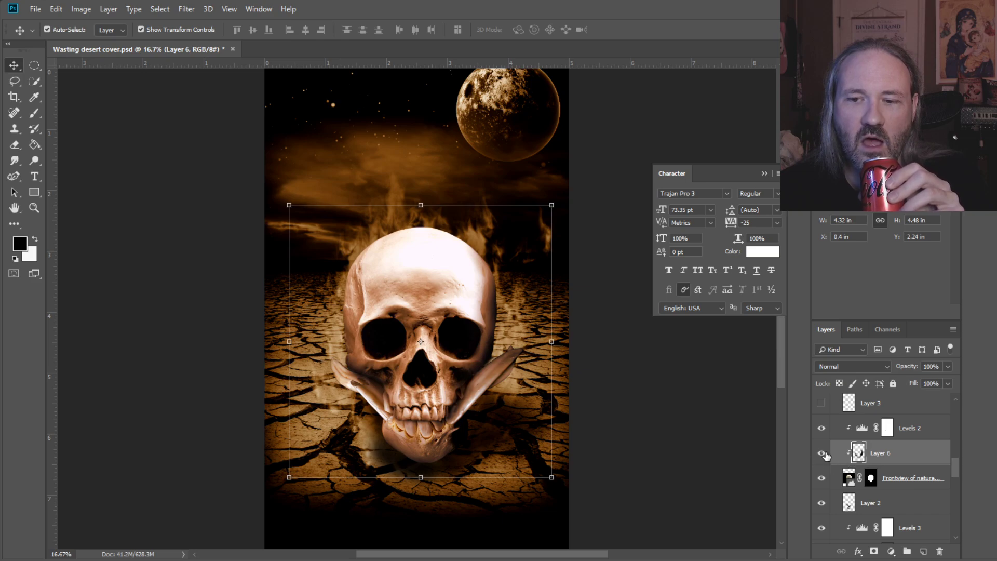
click(821, 453)
click(821, 453)
click(821, 453)
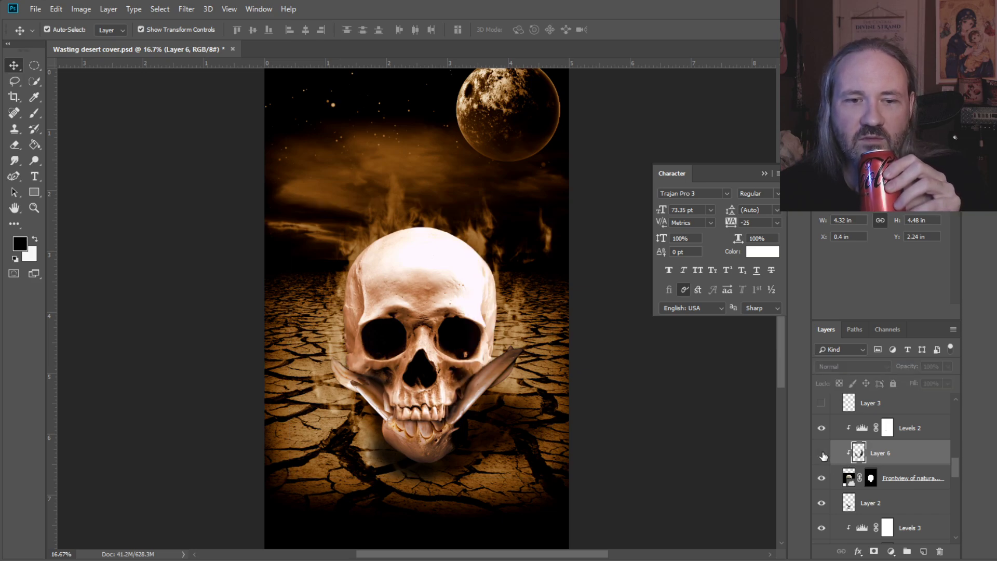
click(821, 453)
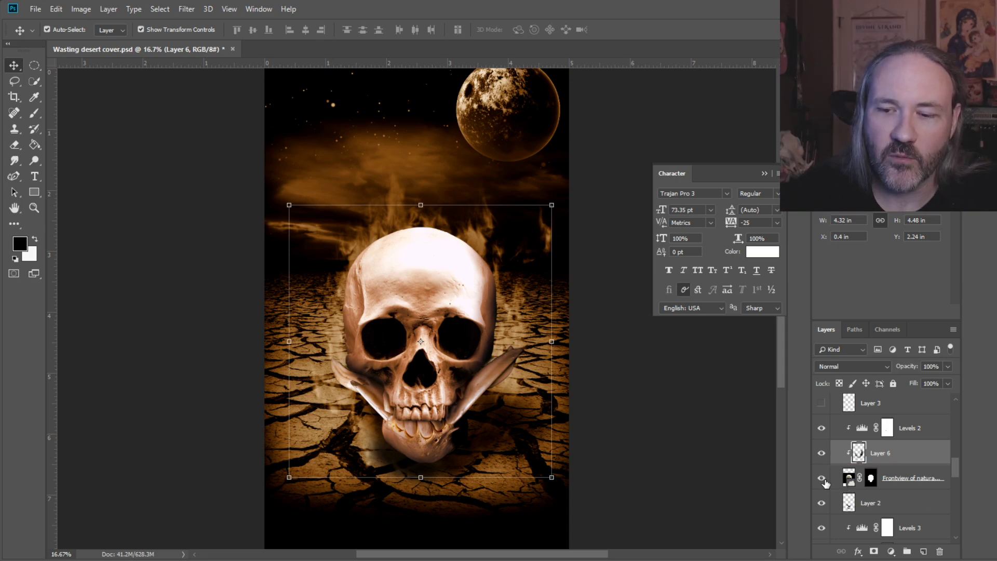
Examine the base skull photo with Layer 6 and Levels 2 hidden, and show both layers again
click(821, 477)
click(822, 476)
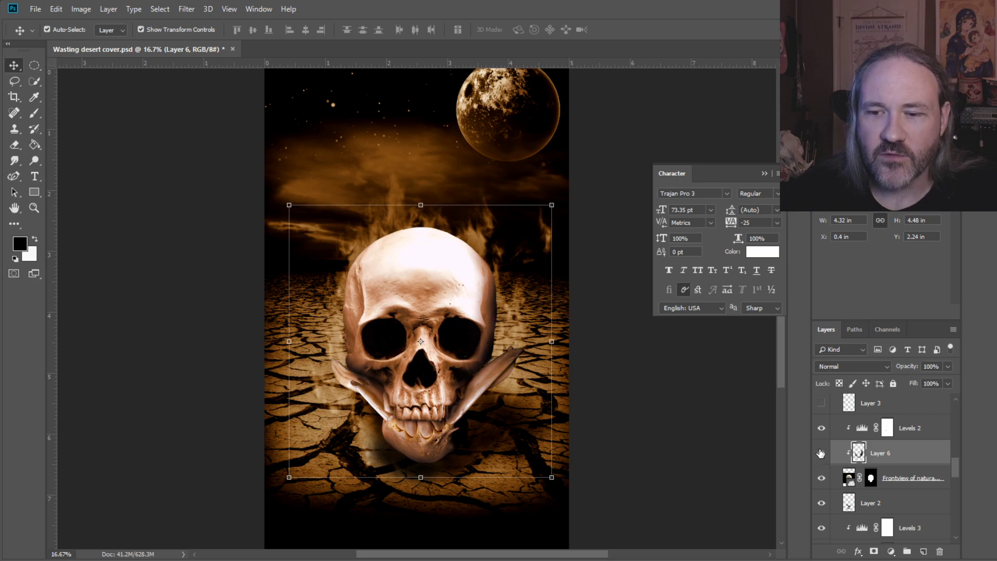
click(821, 452)
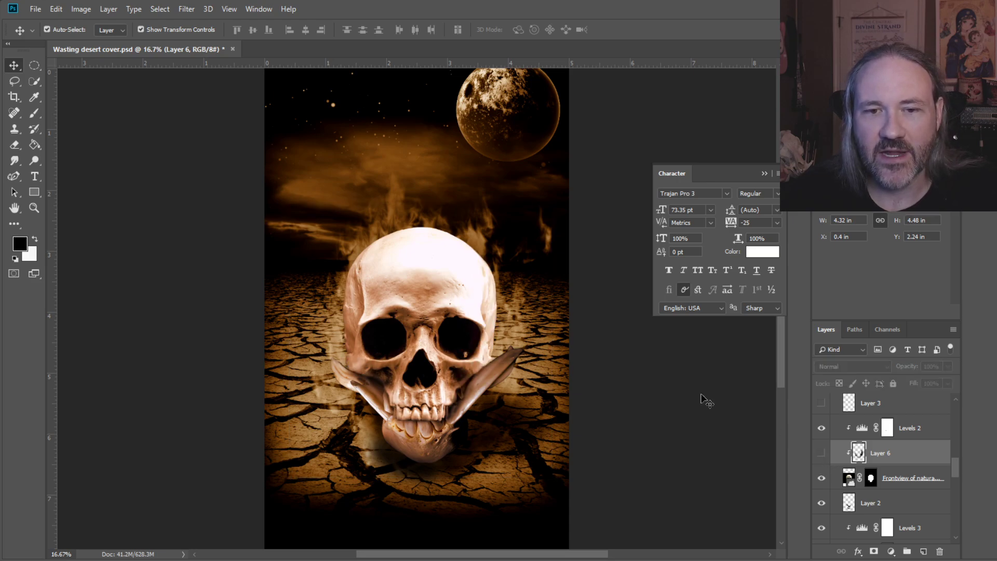
click(821, 428)
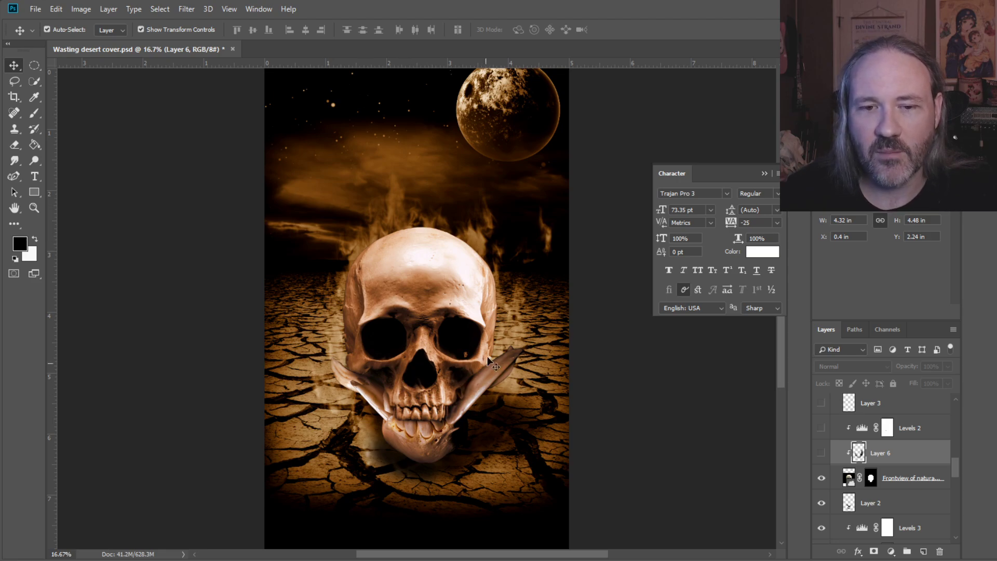
click(821, 454)
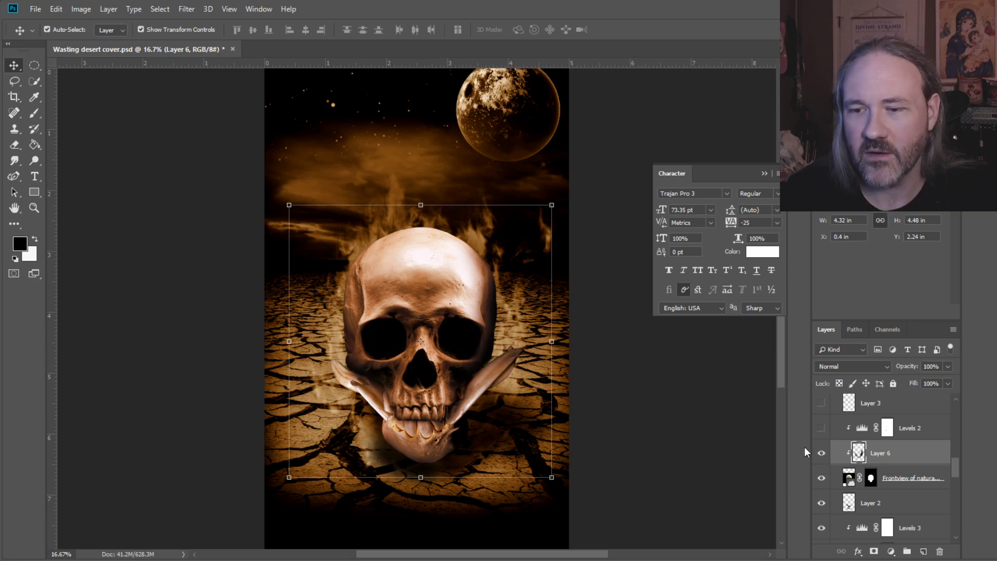
click(821, 427)
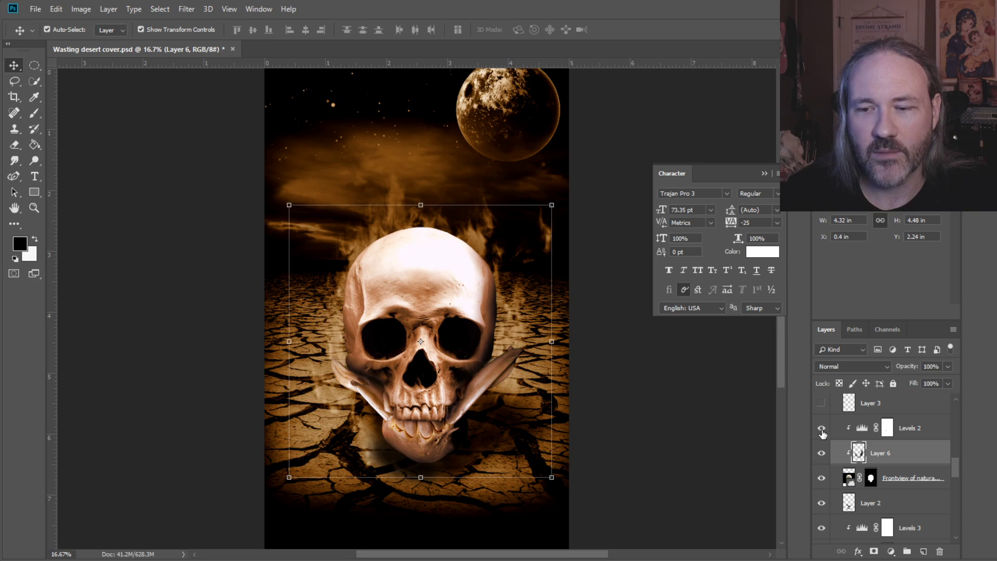
Hide the front-view skull photo and compare the jaw with Layer 2 off and on, leaving Layer 2 hidden
click(821, 477)
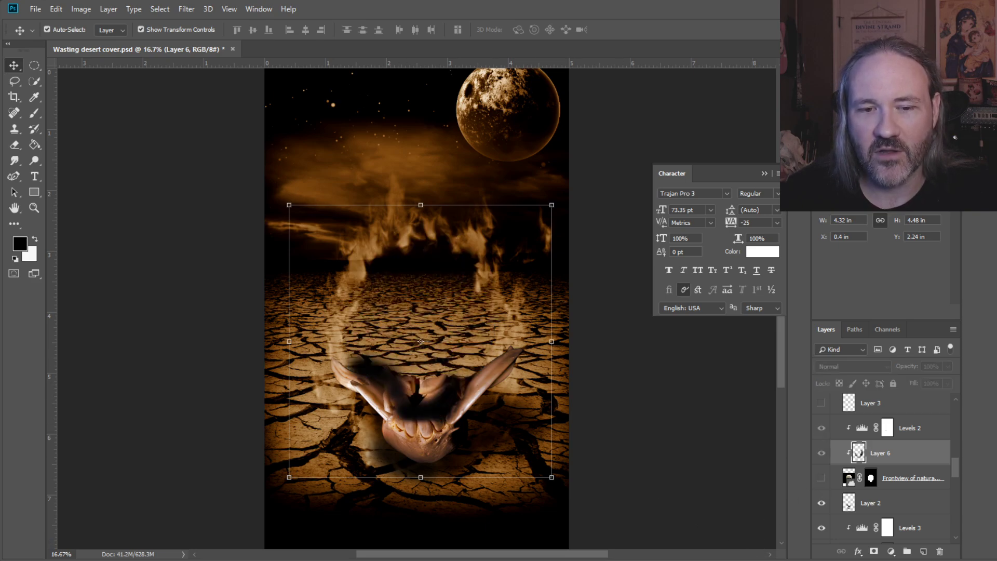
scroll(841, 477, down, 3)
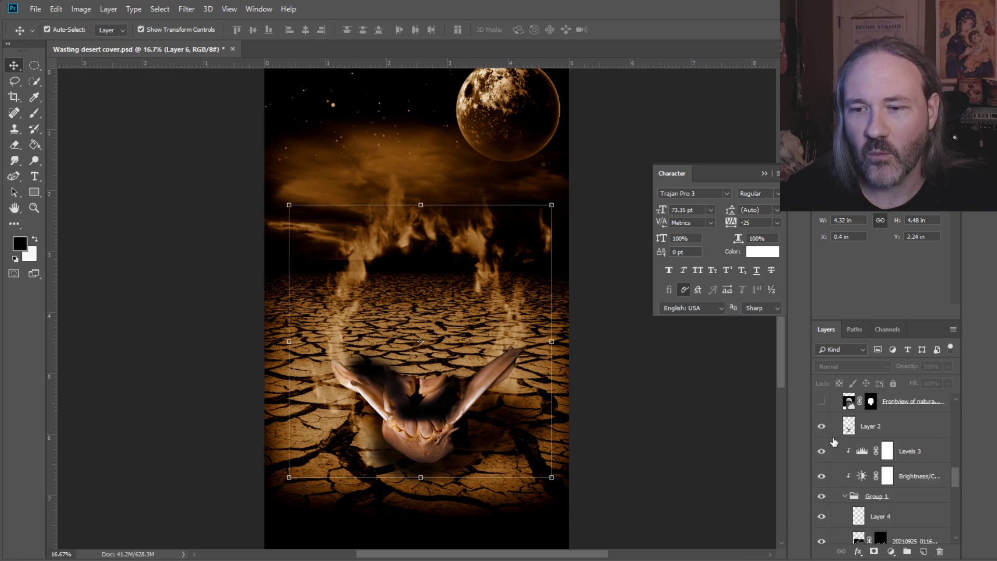
click(821, 426)
click(821, 426)
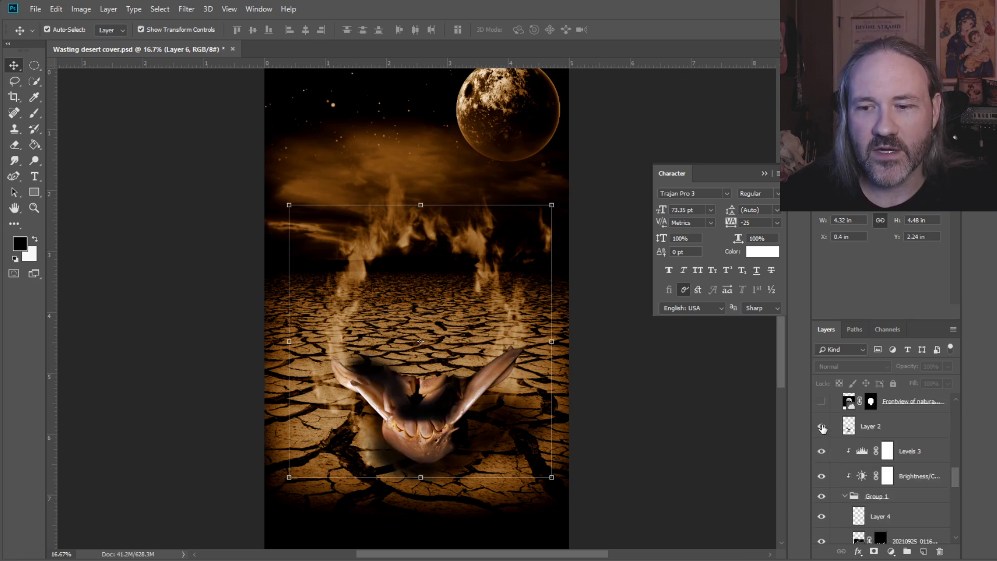
click(821, 427)
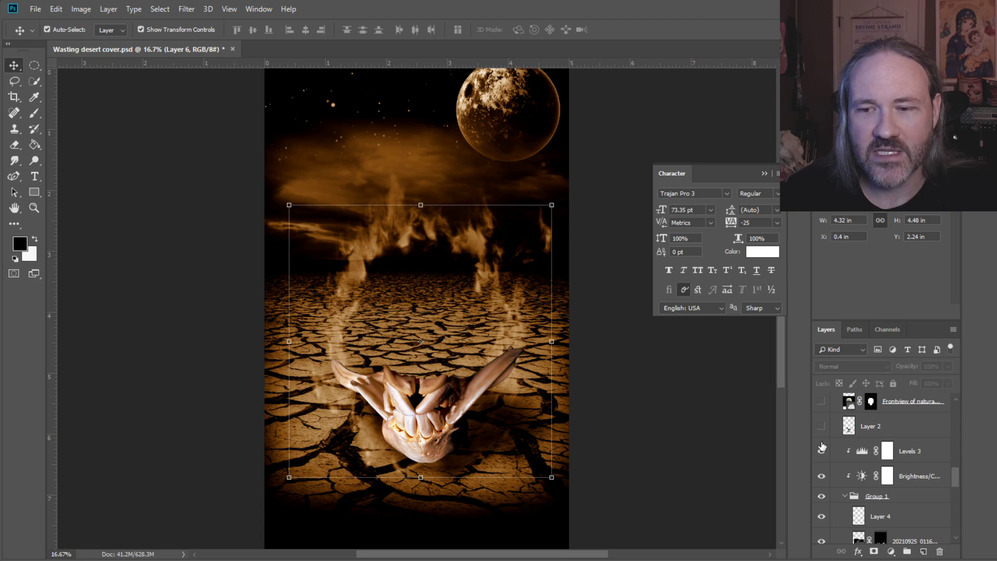
click(822, 426)
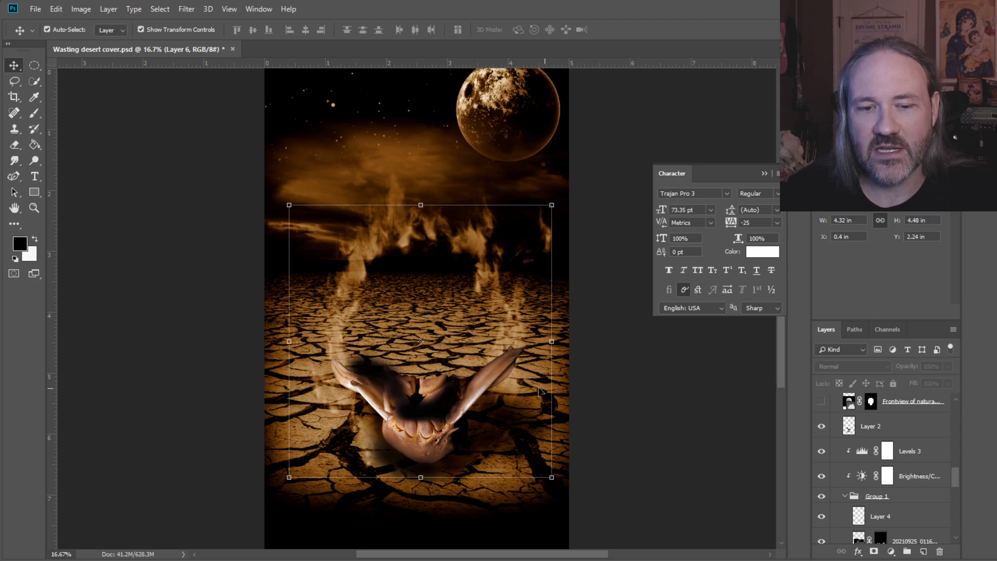
click(821, 426)
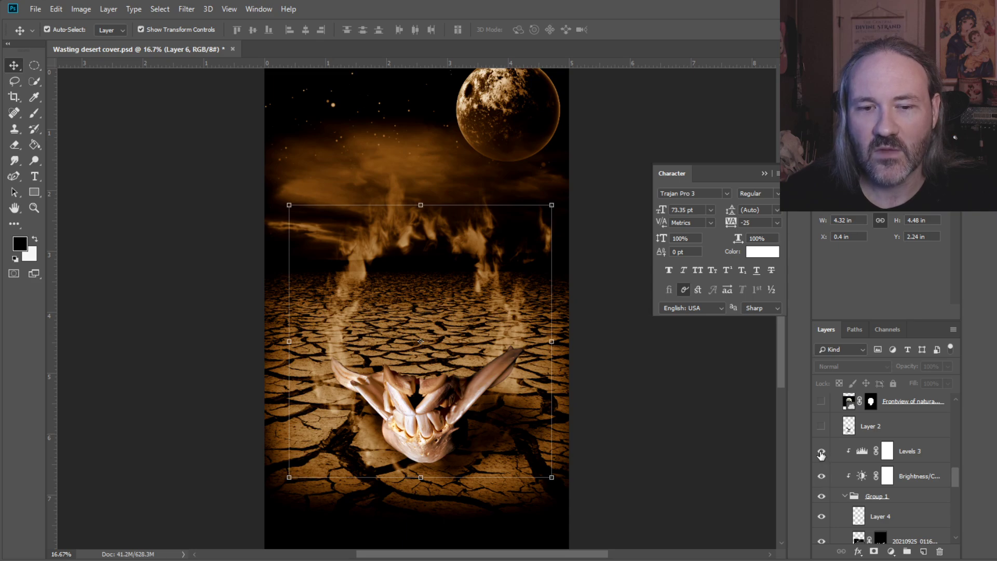
Compare the jaw with the Levels 3 adjustment off and on, leaving the adjustment visible
click(821, 452)
click(821, 451)
click(821, 451)
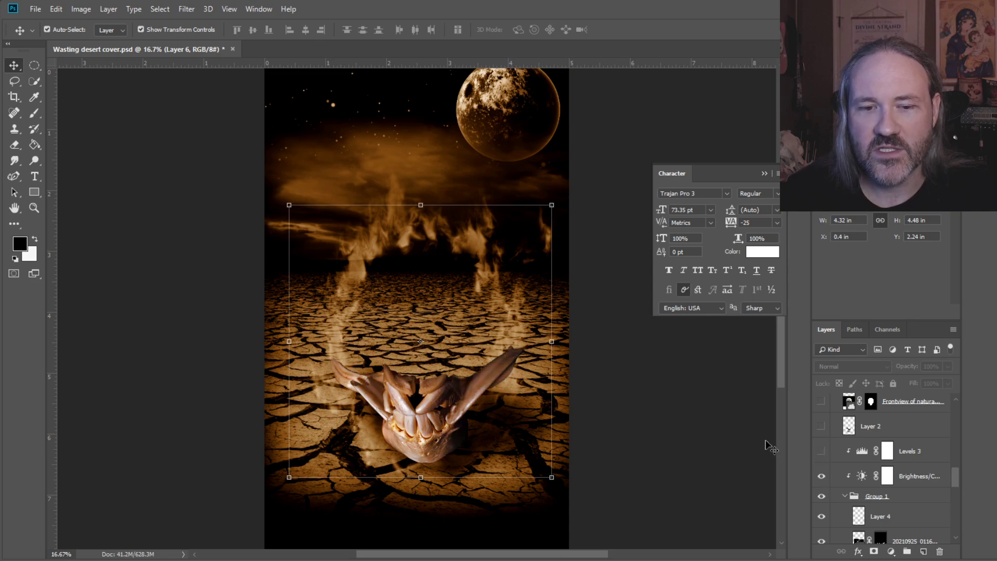
click(821, 453)
click(821, 453)
click(821, 453)
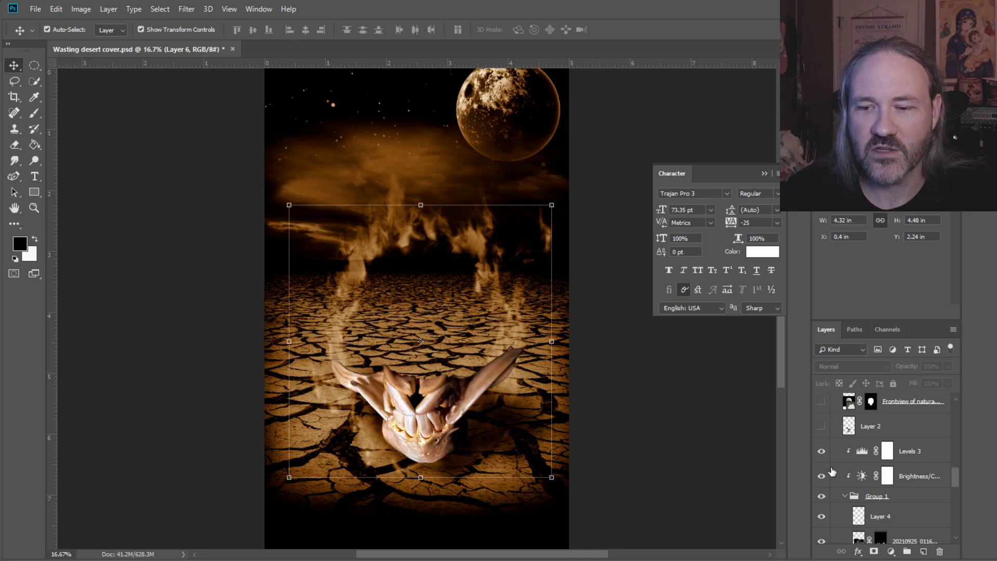
Compare the scene with the masked jaw photo layer in Group 1 off and on, leaving the photo visible
scroll(831, 470, down, 1)
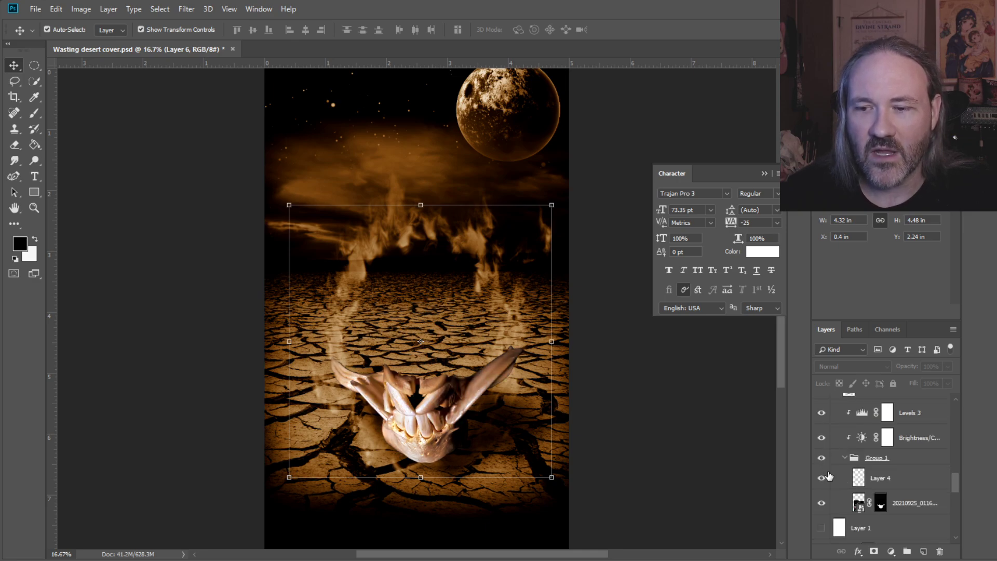
click(821, 504)
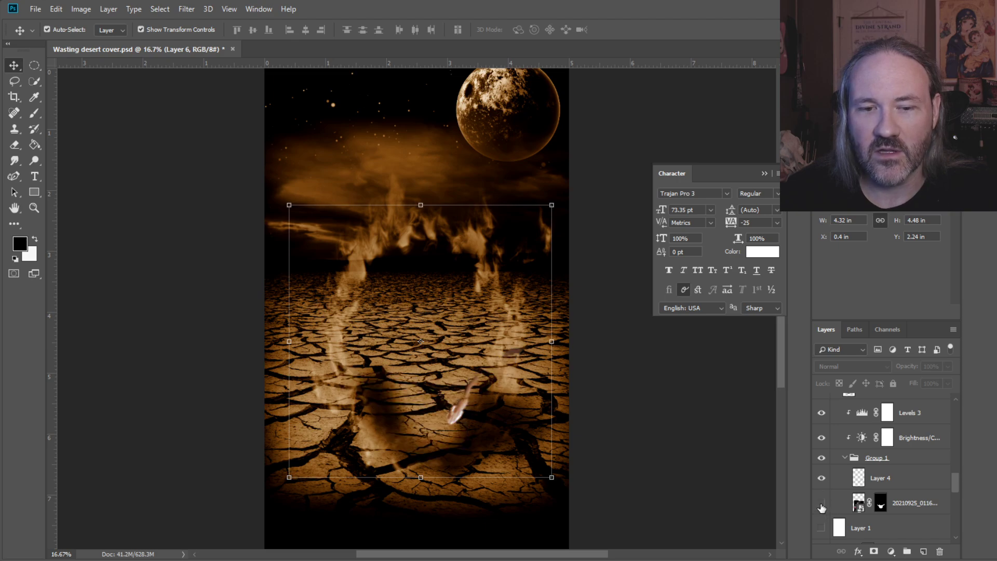
click(821, 505)
click(821, 504)
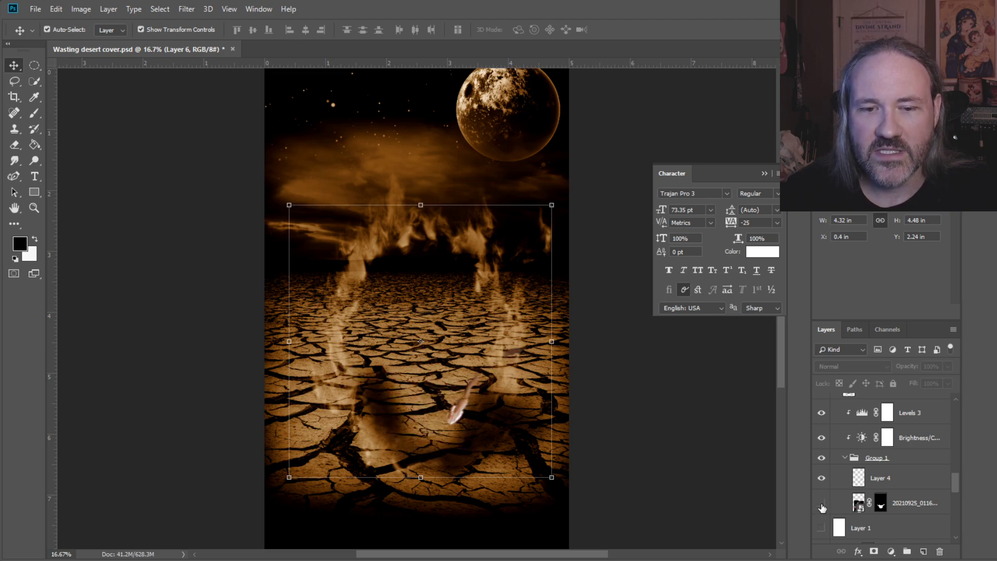
click(821, 505)
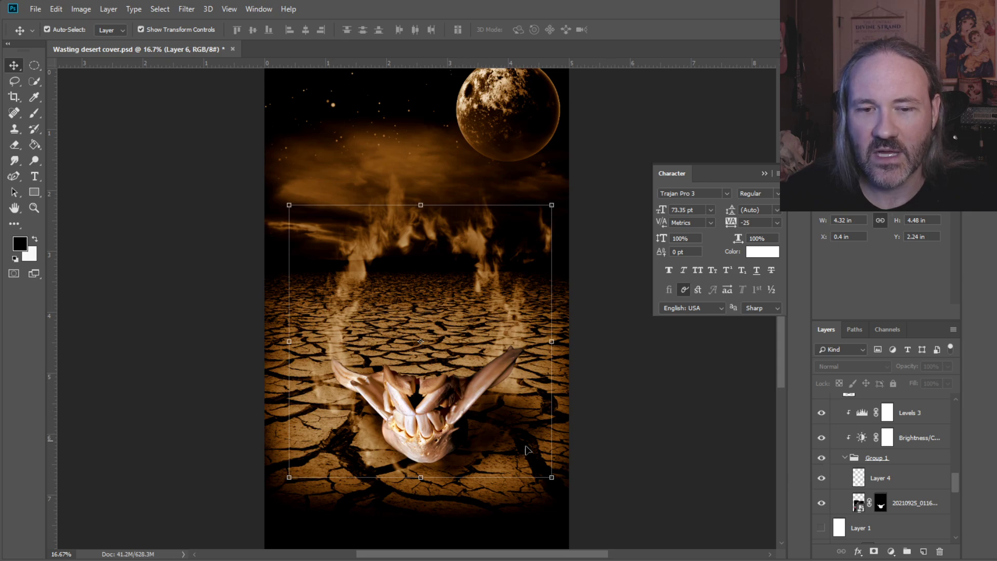
click(821, 504)
click(822, 503)
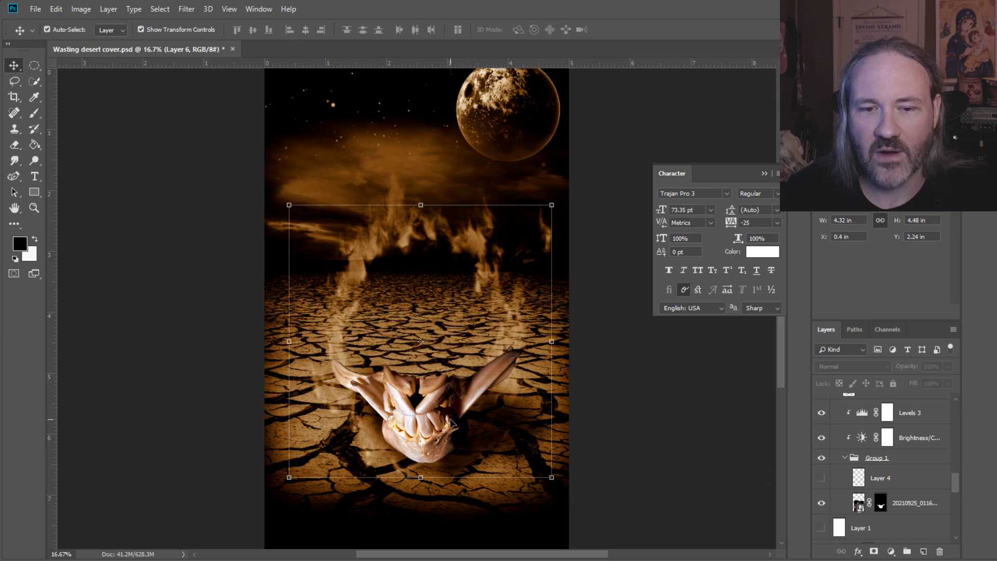
Show Layer 4 and toggle the whole of Group 1 off and on to examine the jaw composite, leaving it visible
click(822, 478)
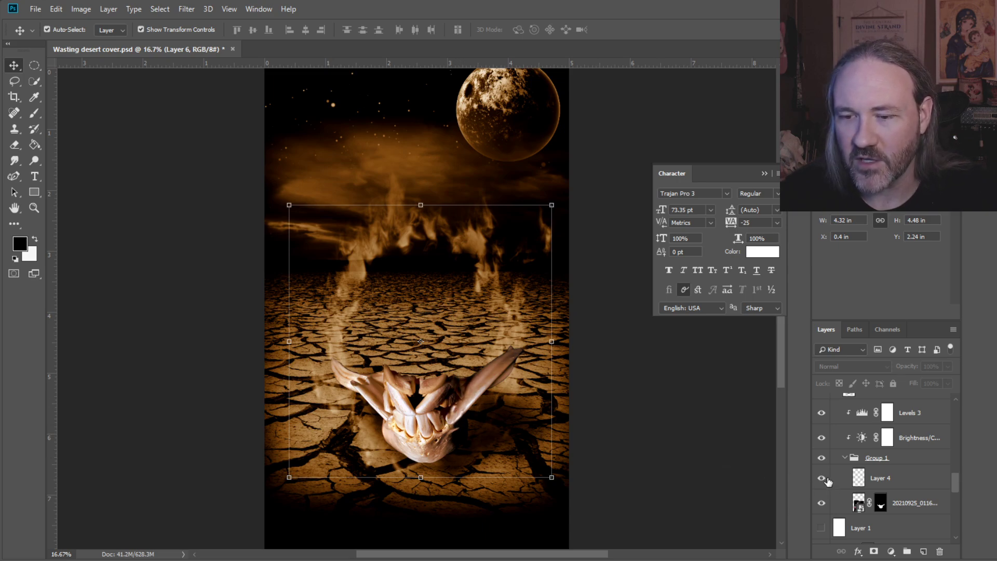
click(820, 458)
click(821, 458)
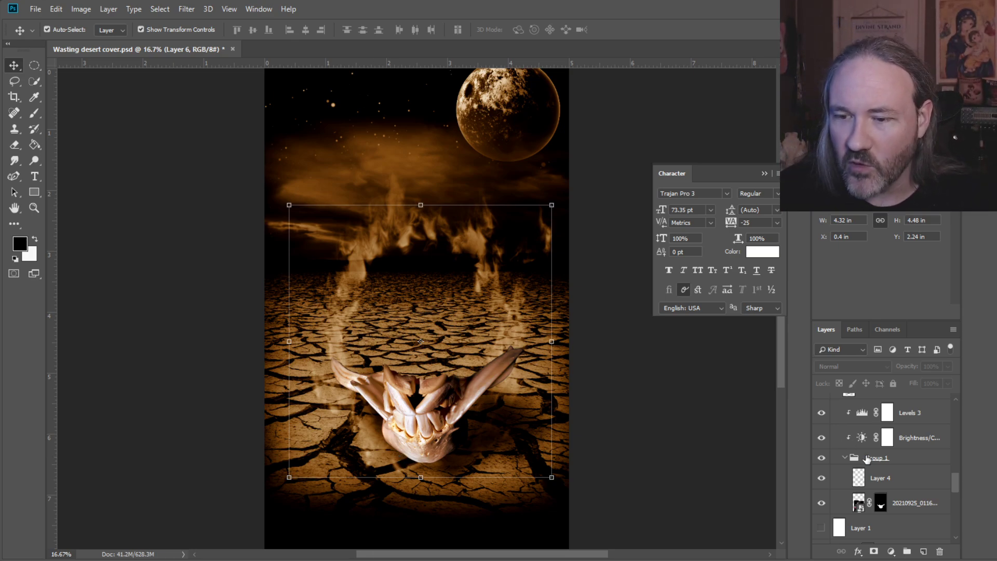
scroll(874, 502, down, 3)
scroll(872, 472, up, 6)
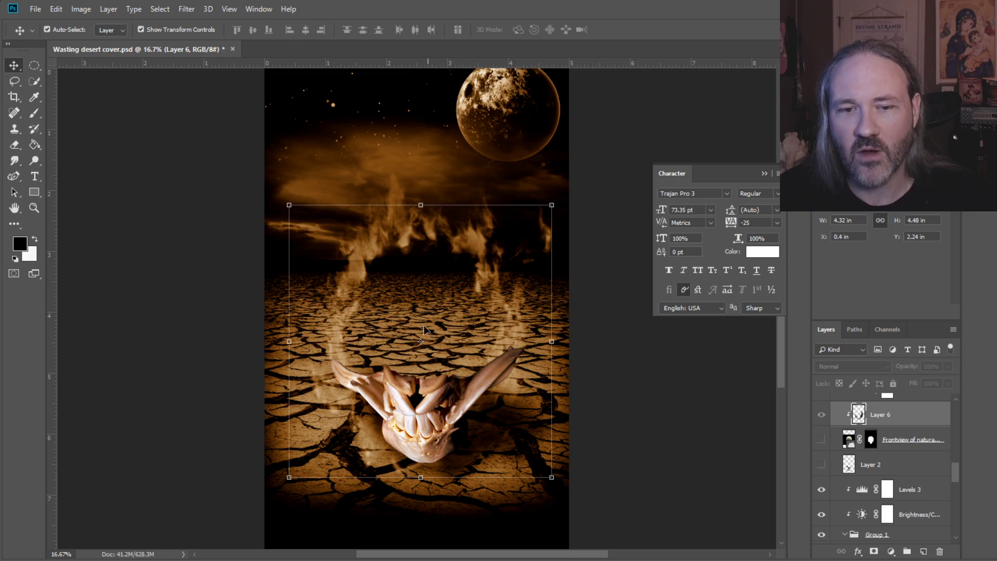
Select the layer masks of the front-view skull and the jaw photo, and hide Group 1
click(872, 442)
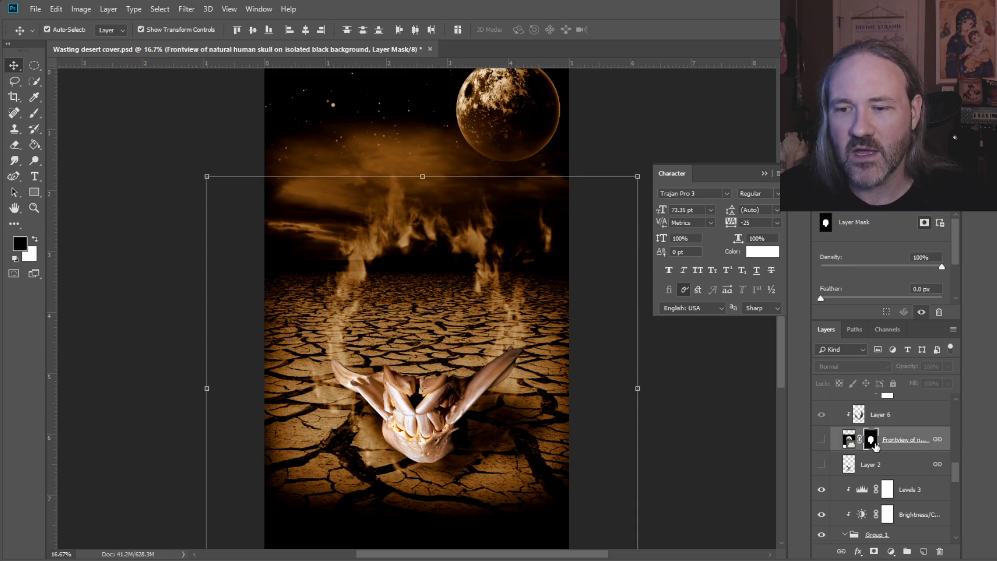
scroll(851, 494, down, 3)
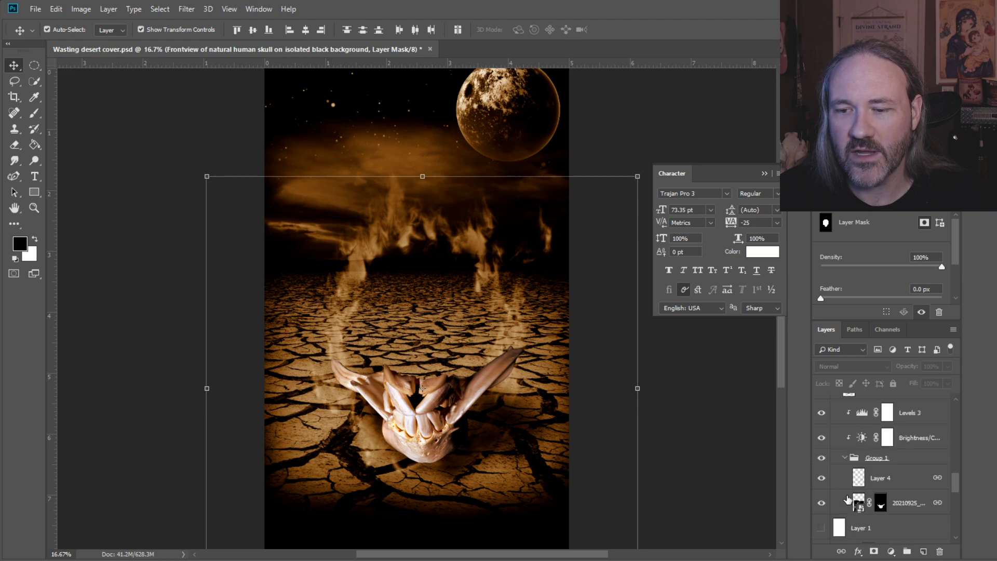
click(882, 503)
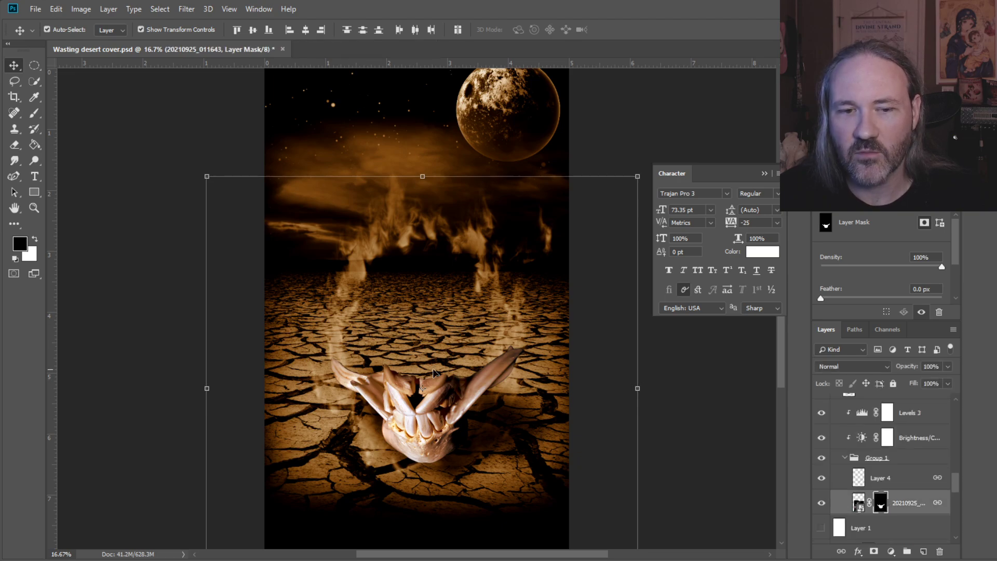
click(821, 457)
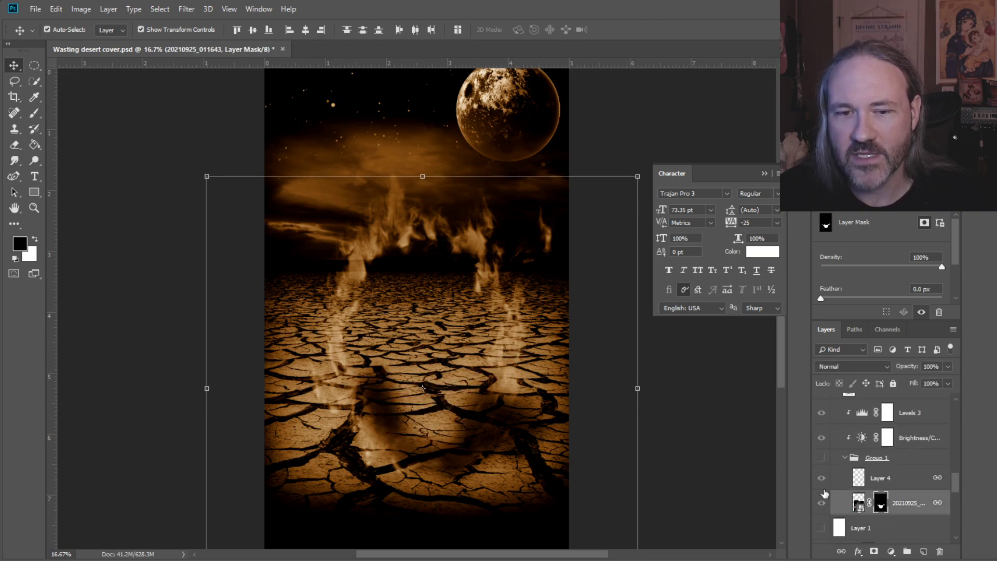
Compare the scene with the Levels 1 adjustment off and on, leaving the adjustment hidden
scroll(824, 501, down, 3)
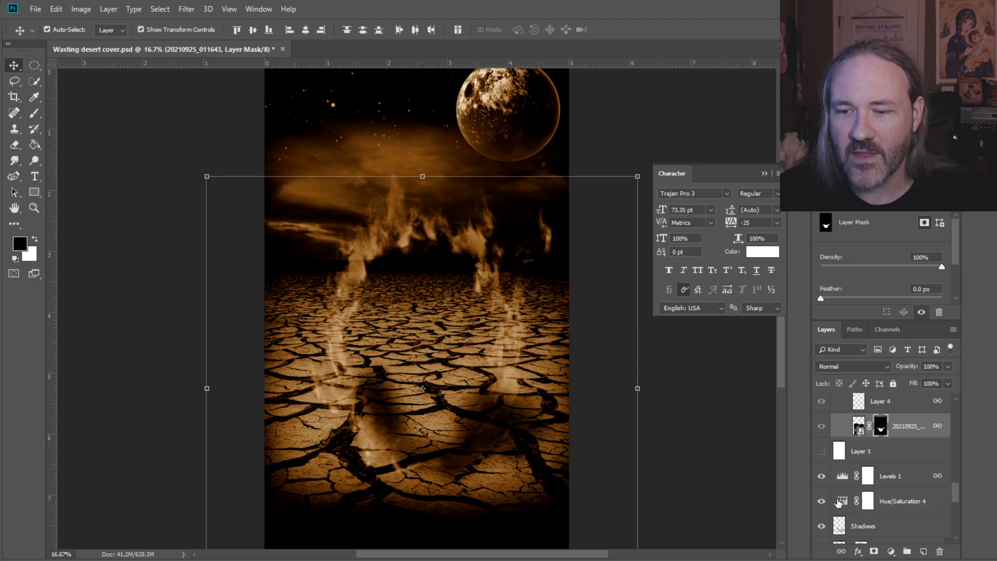
click(821, 477)
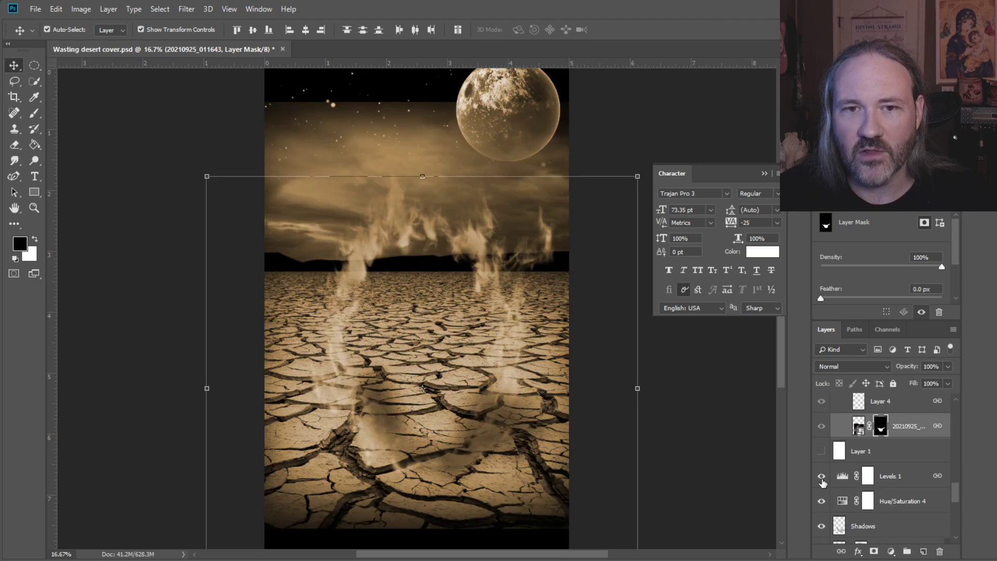
click(821, 478)
click(821, 477)
click(821, 478)
click(822, 478)
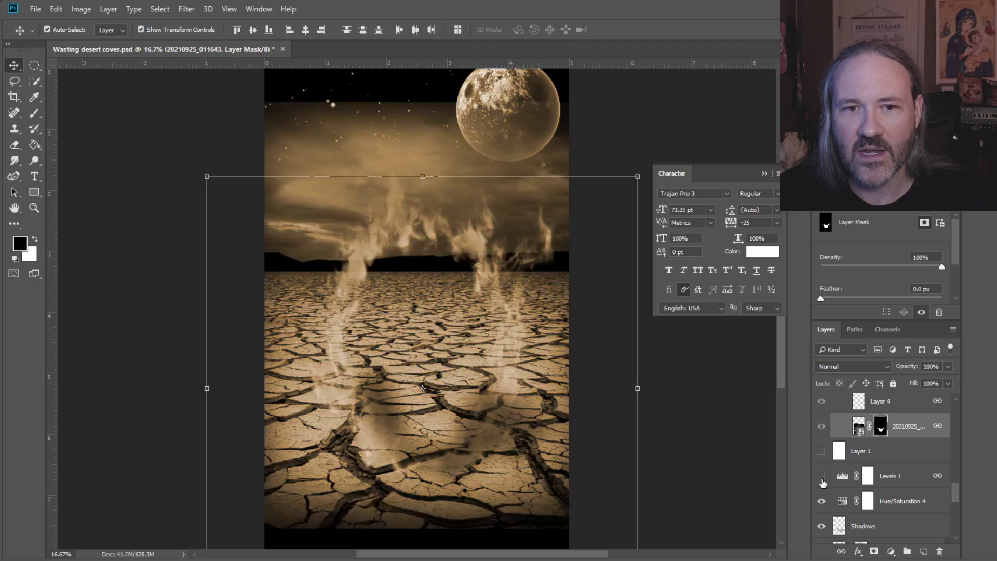
click(821, 477)
scroll(839, 499, down, 1)
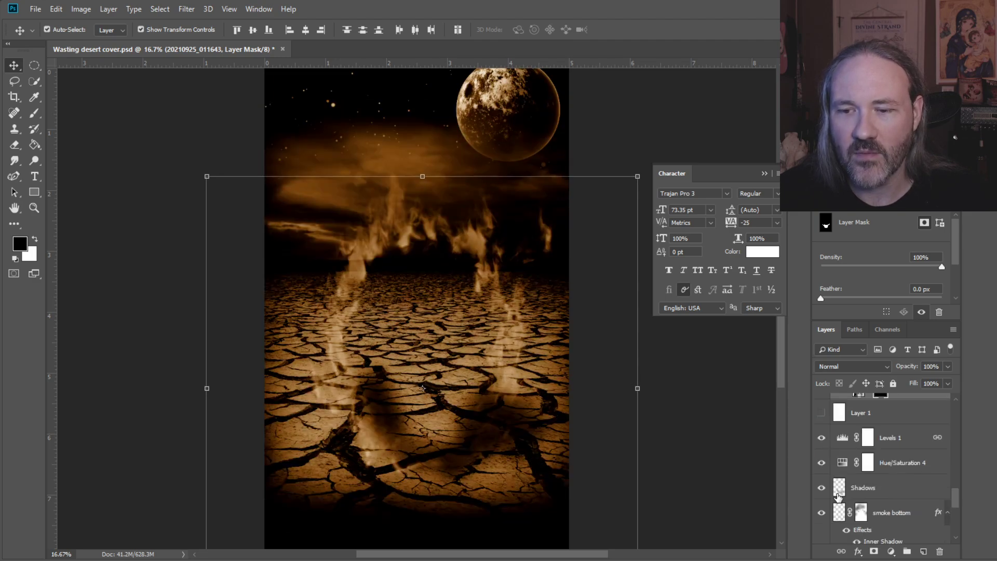
click(820, 439)
Compare the scene's colors with the Hue/Saturation 4 adjustment off and on, leaving the adjustment visible
scroll(854, 494, down, 1)
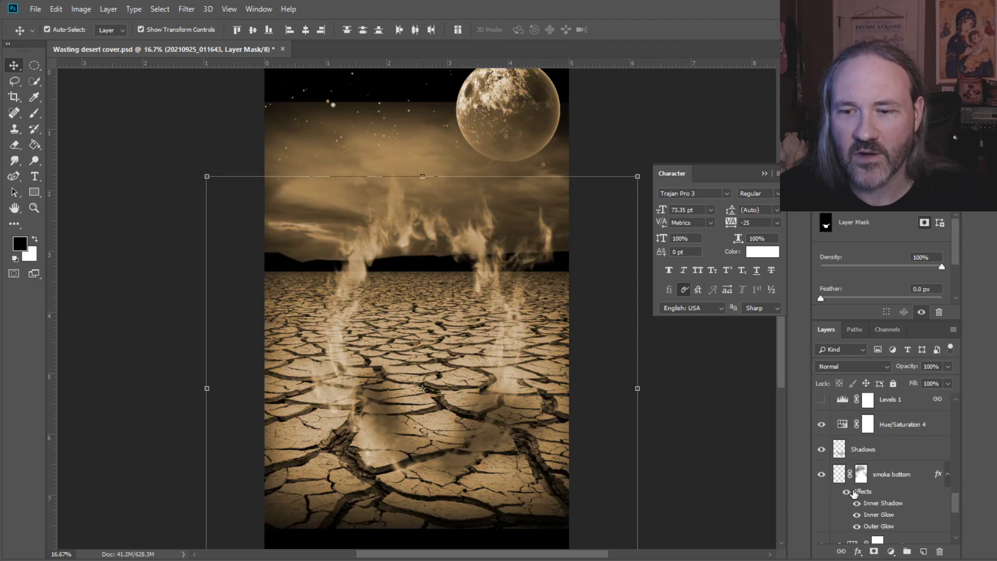
click(820, 426)
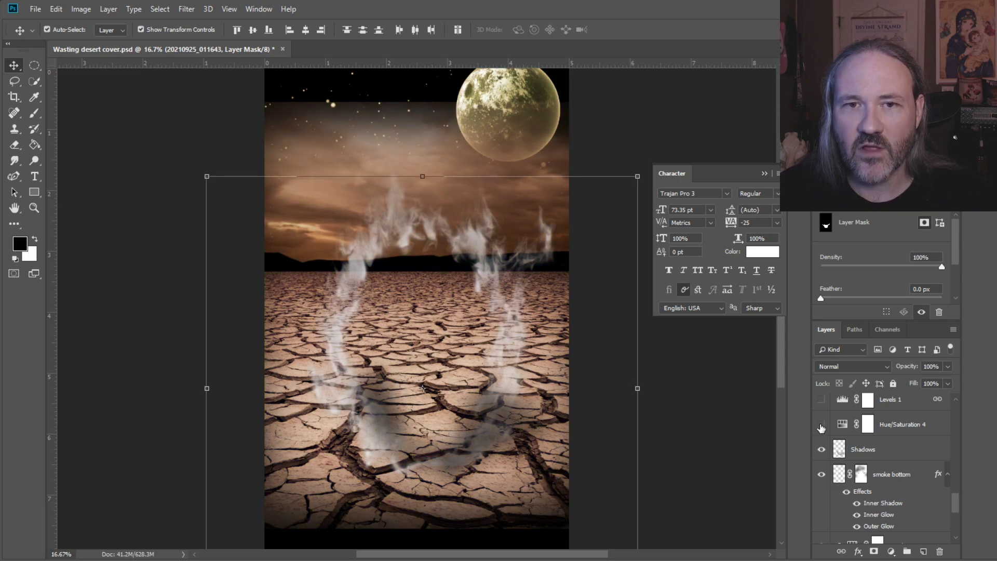
click(821, 426)
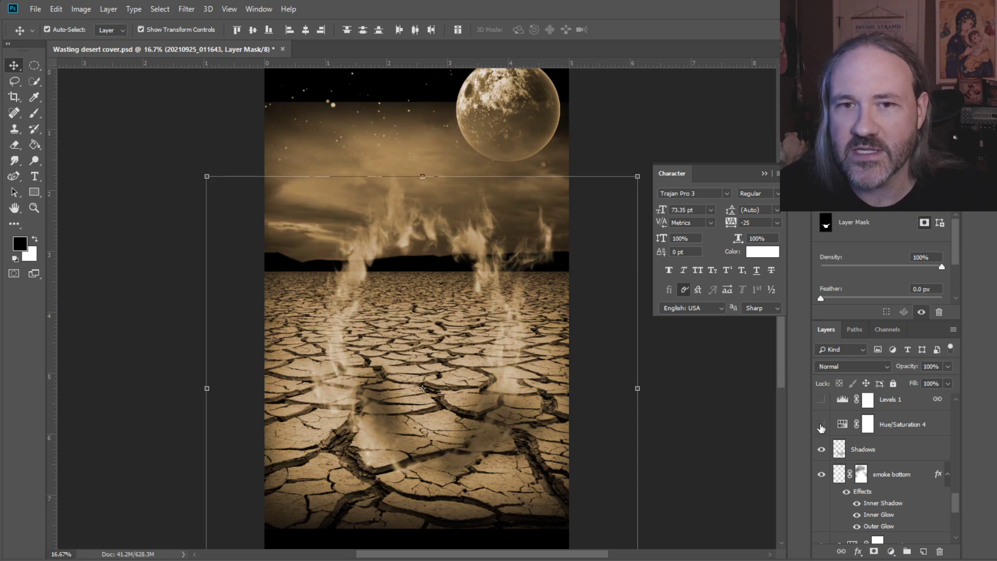
click(821, 426)
click(820, 426)
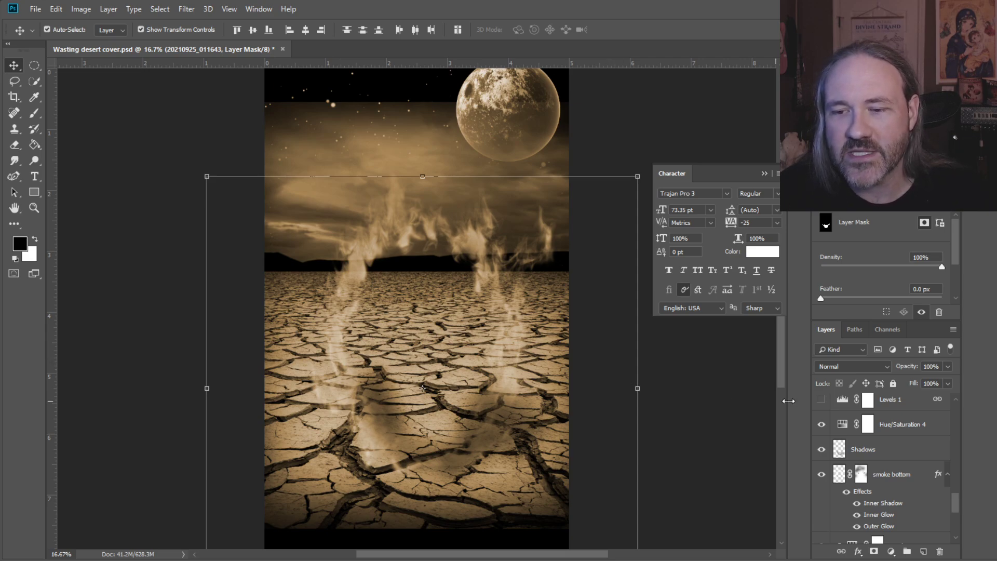
Compare the cracked ground with the Shadows layer off and on, leaving the layer hidden
scroll(863, 493, down, 2)
scroll(858, 489, up, 2)
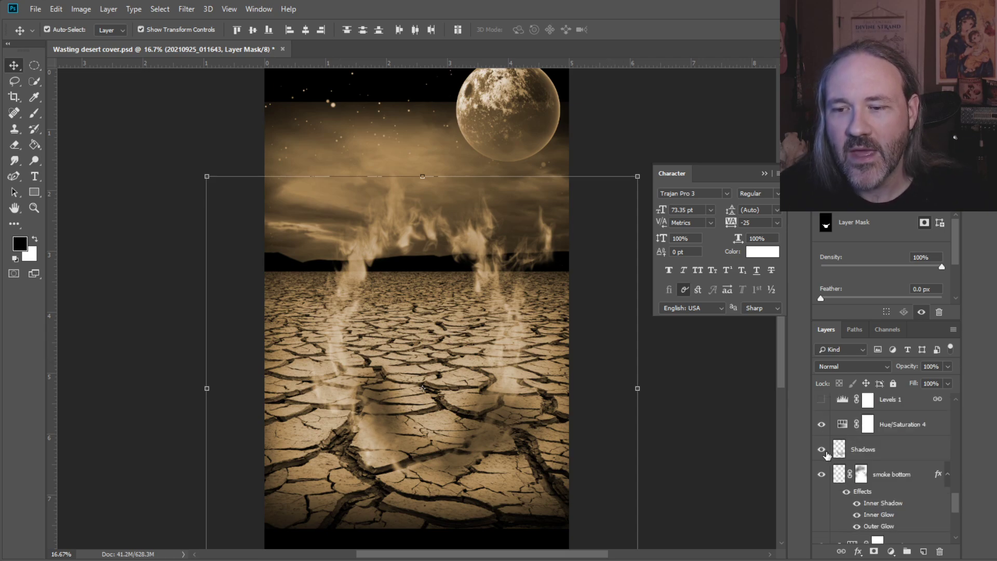
click(822, 450)
click(821, 450)
click(822, 450)
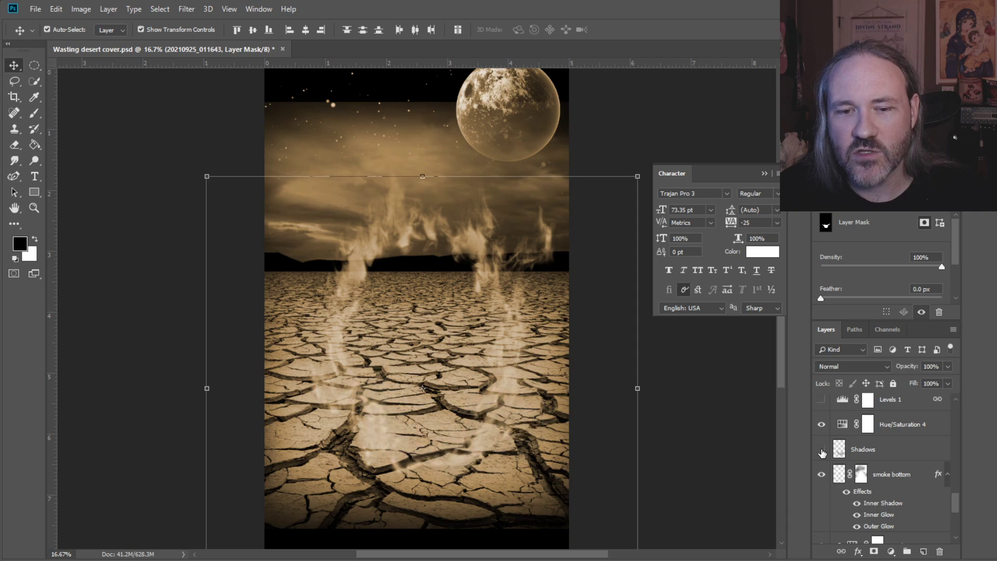
click(822, 450)
click(822, 451)
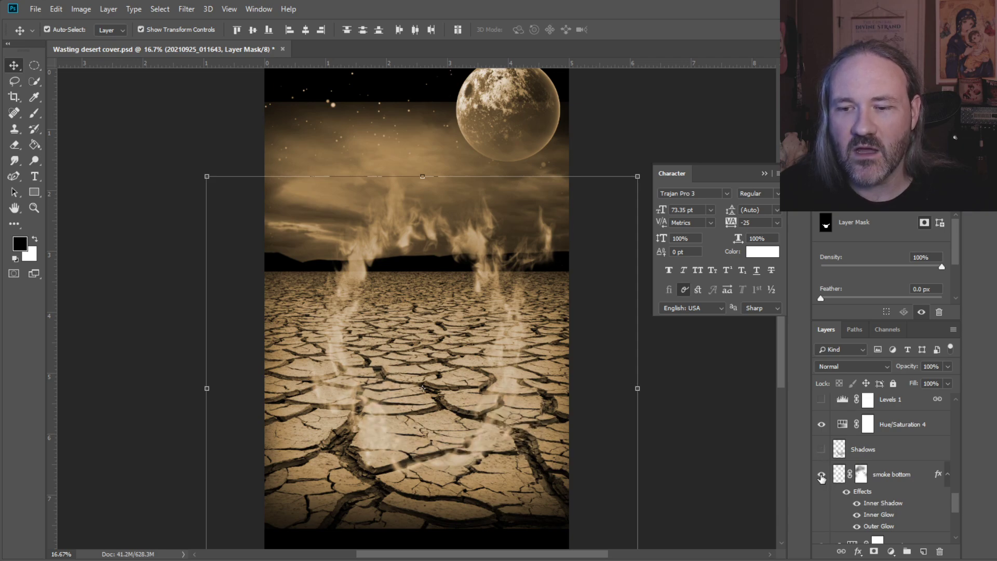
Toggle the smoke bottom layer off and on to examine the smoke, leaving the layer hidden
click(821, 475)
click(821, 475)
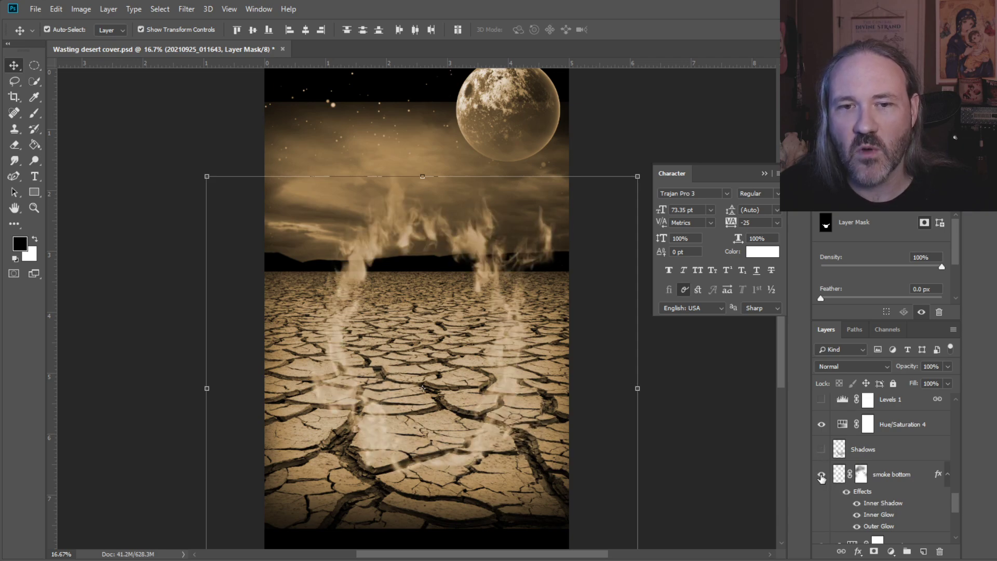
click(821, 475)
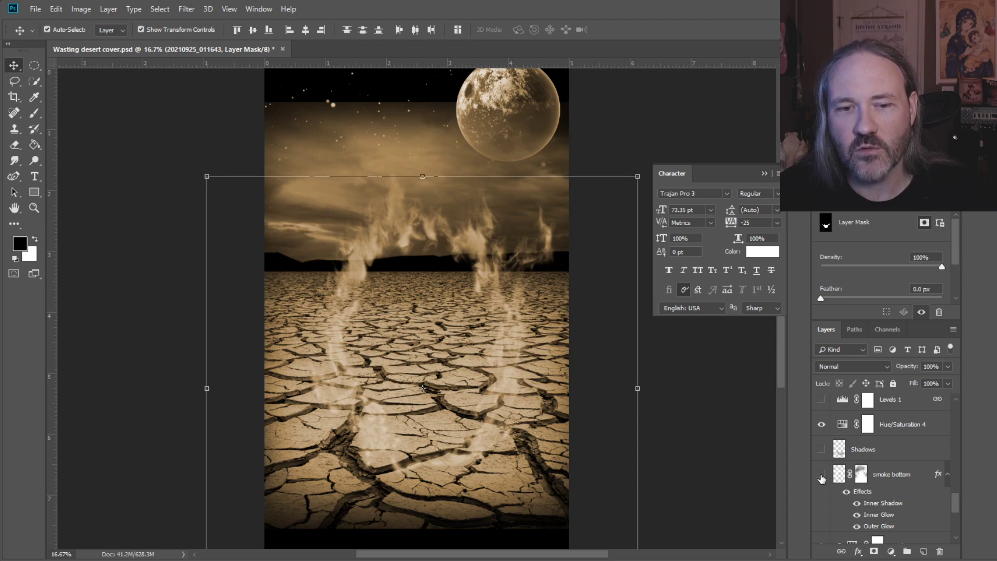
Hide the Hue/Saturation 3 and Hue/Saturation 4 adjustments to show the desert and sky in their original colors
scroll(825, 480, down, 3)
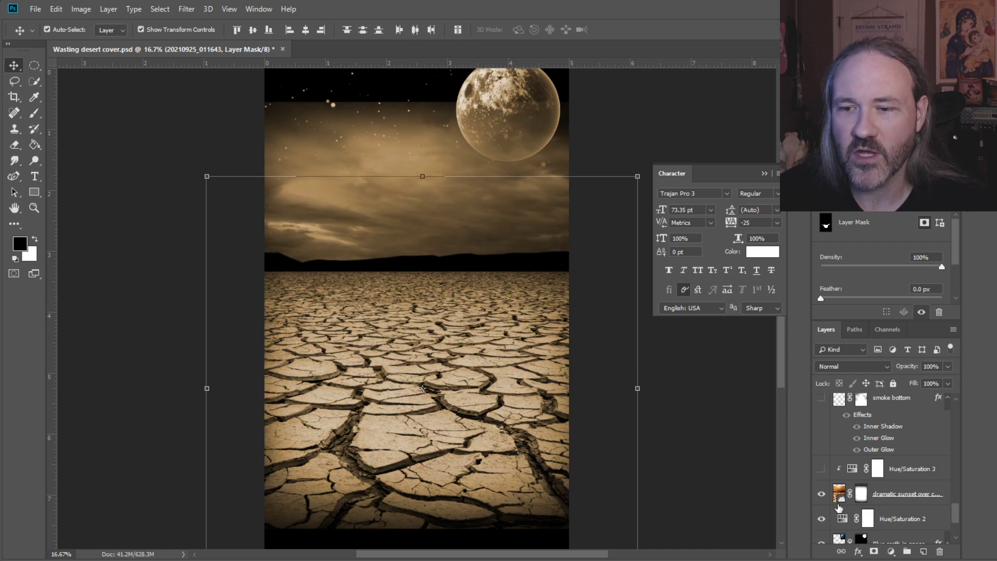
scroll(838, 508, up, 5)
scroll(838, 508, up, 3)
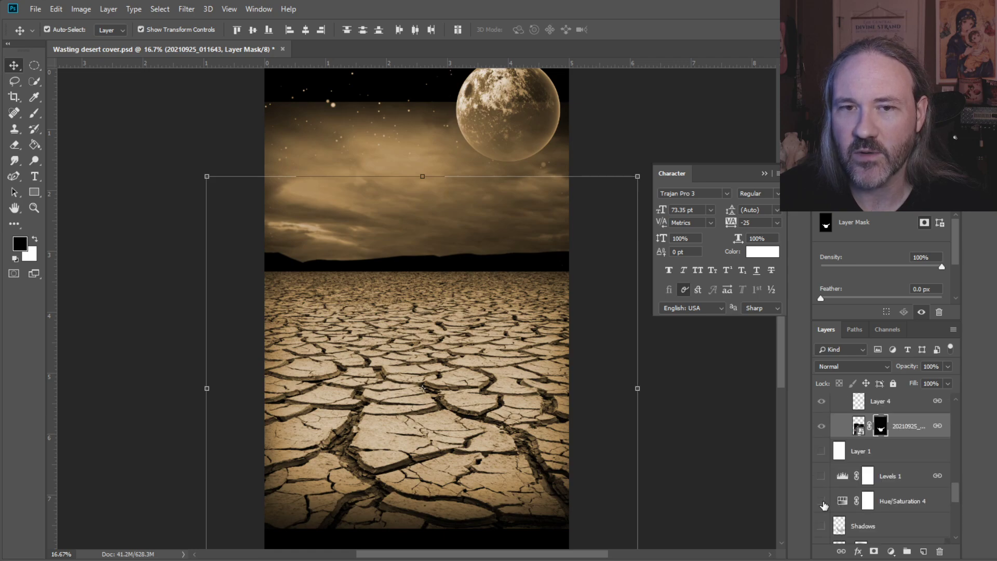
click(821, 502)
scroll(830, 506, down, 5)
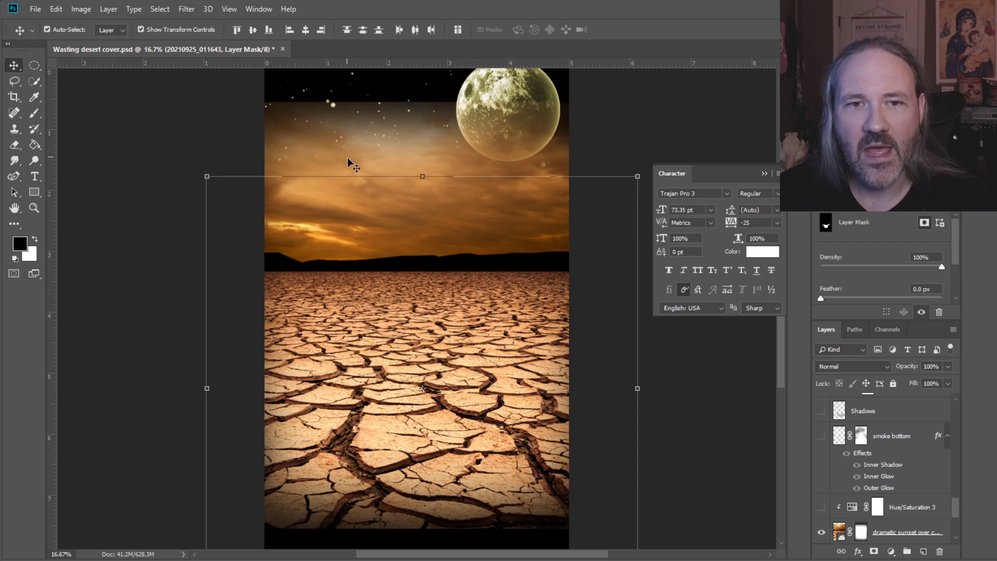
scroll(905, 481, up, 5)
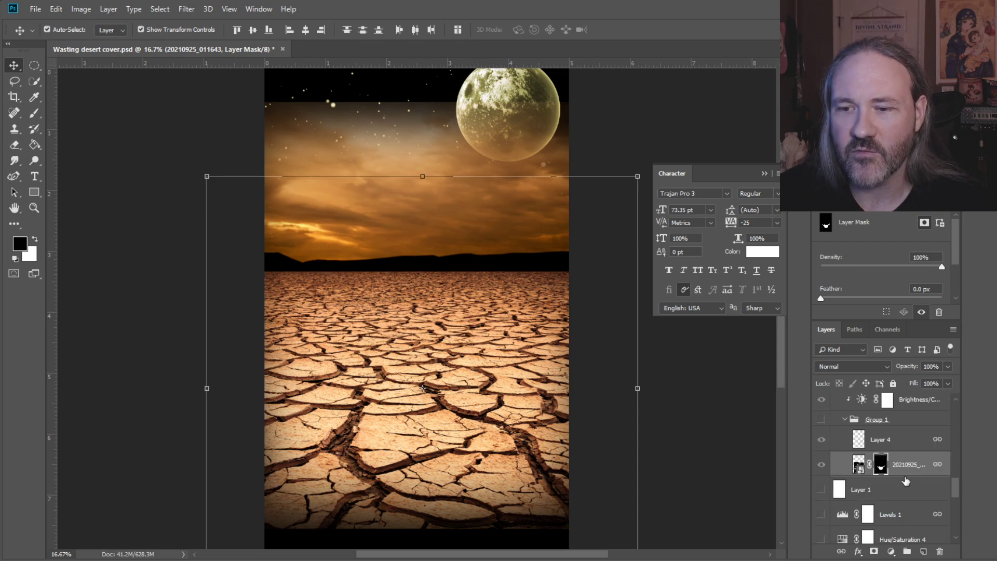
Paint on the dramatic sunset layer's mask with a soft black brush at 51% opacity to fade part of the upper sky
scroll(890, 488, down, 5)
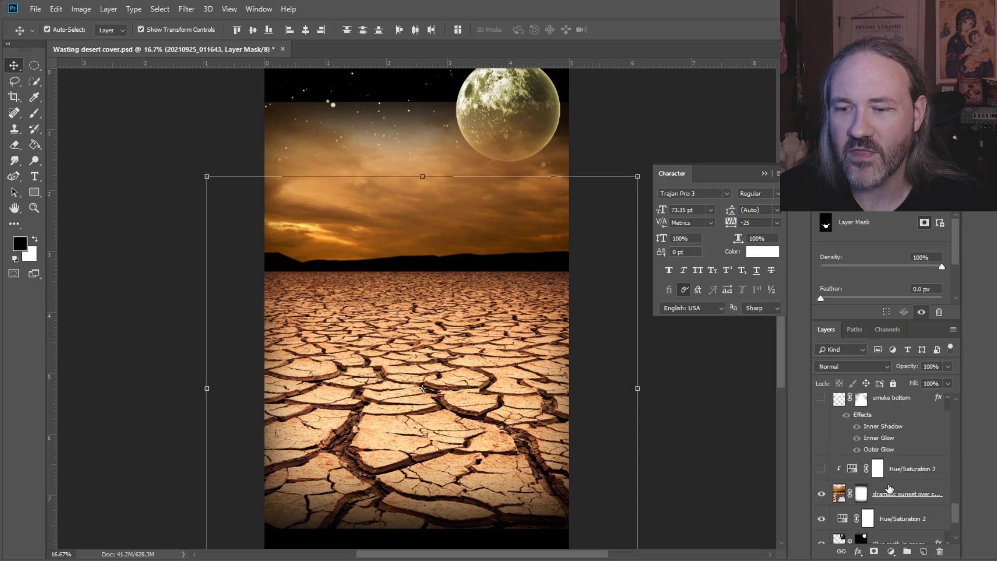
scroll(889, 488, down, 1)
click(860, 458)
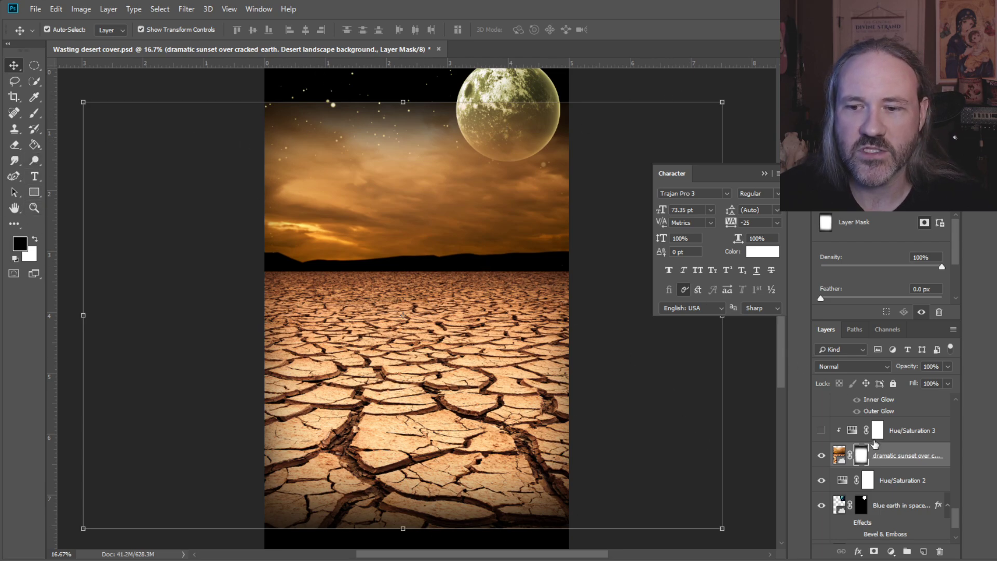
click(34, 113)
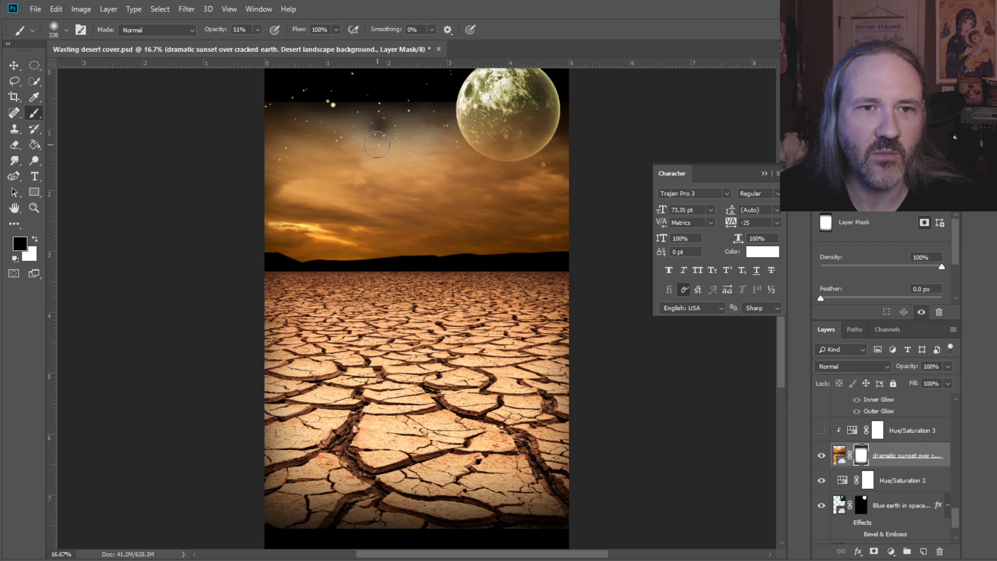
drag(368, 125, 398, 117)
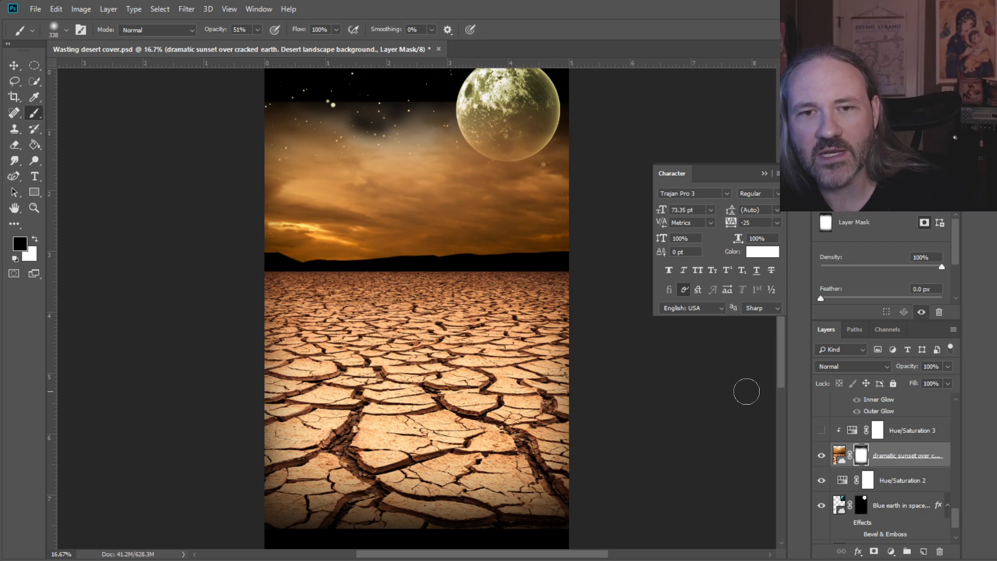
Hide the dramatic sunset layer and toggle the Layer 14 stars off and on, leaving the stars visible
scroll(876, 493, down, 2)
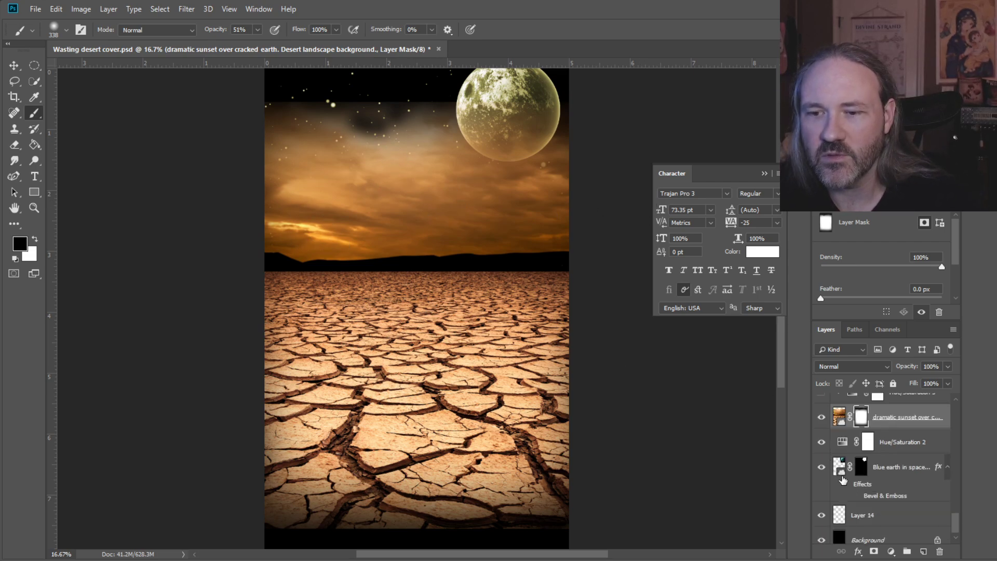
click(821, 410)
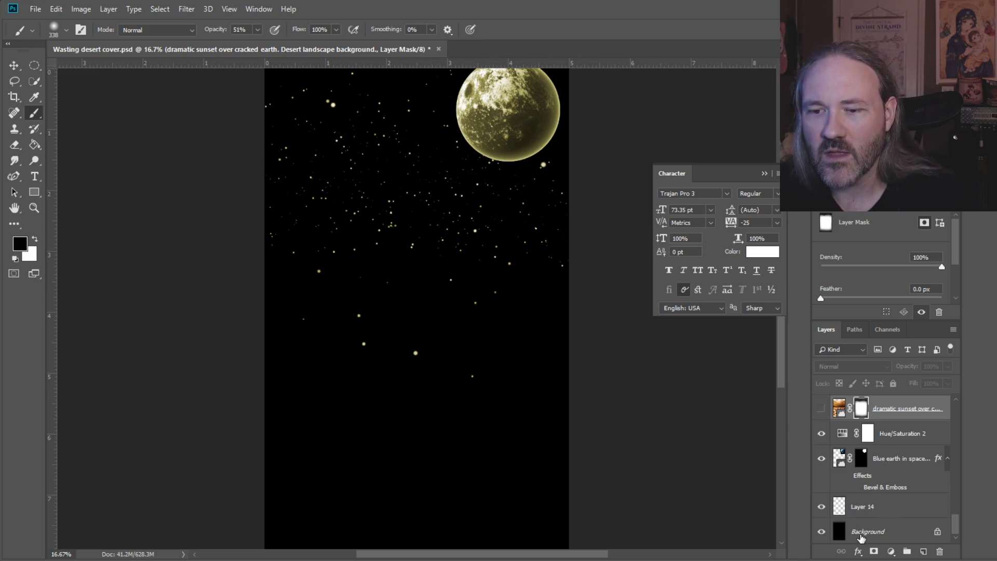
click(819, 507)
click(820, 508)
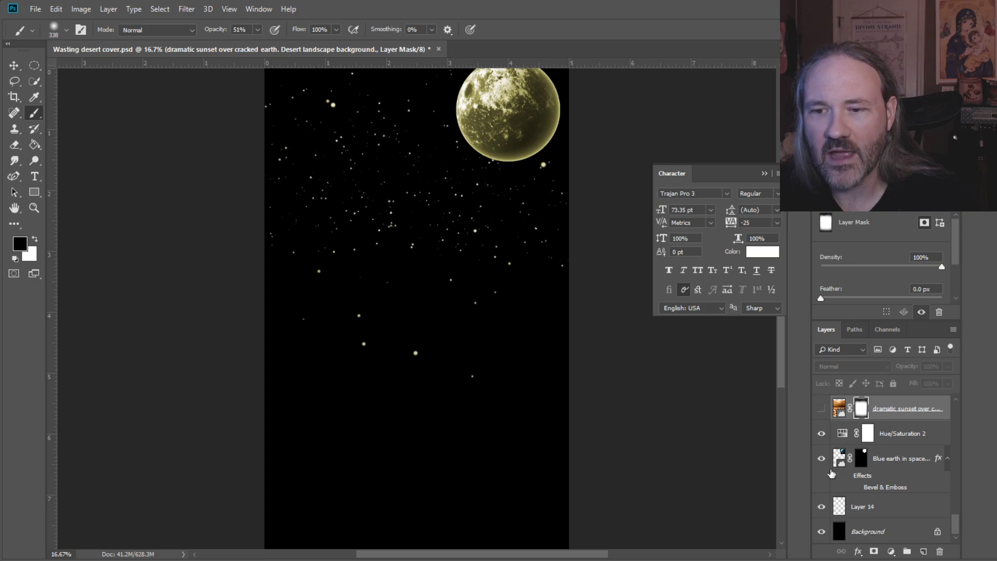
Hide the Hue/Saturation 2 adjustment and compare the sky with the Blue earth layer off and on, leaving the planet hidden
click(821, 434)
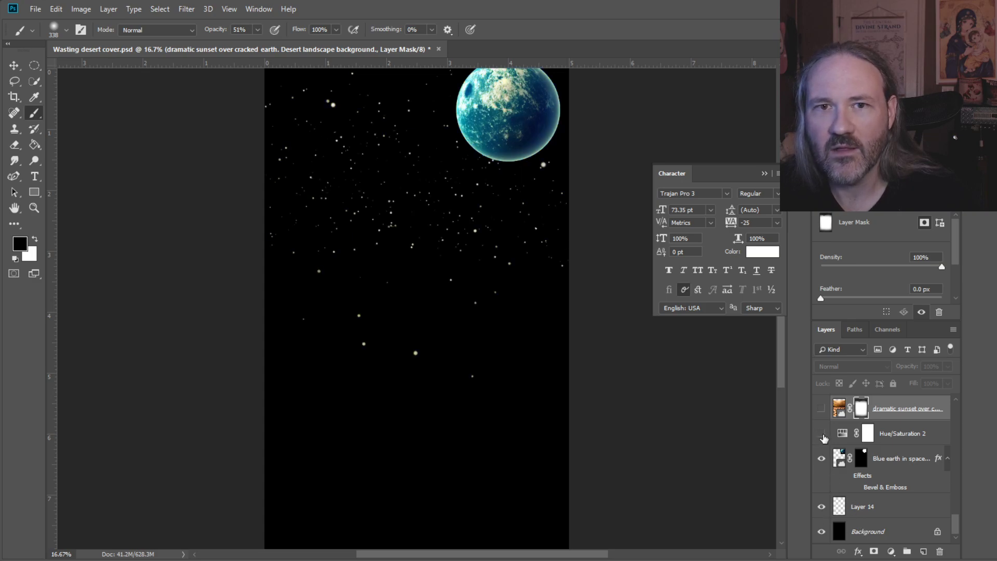
click(821, 459)
click(821, 459)
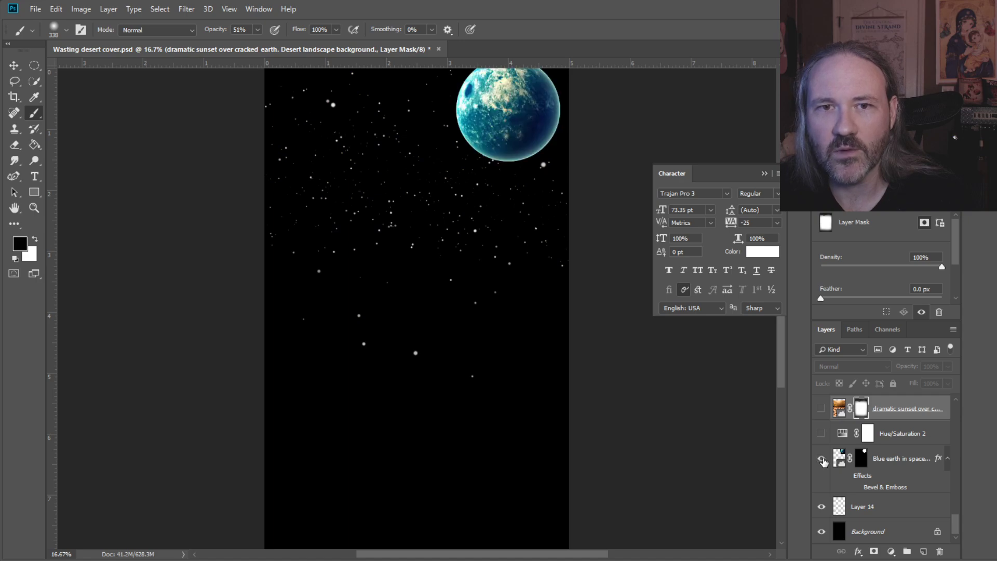
click(821, 459)
click(821, 459)
click(821, 459)
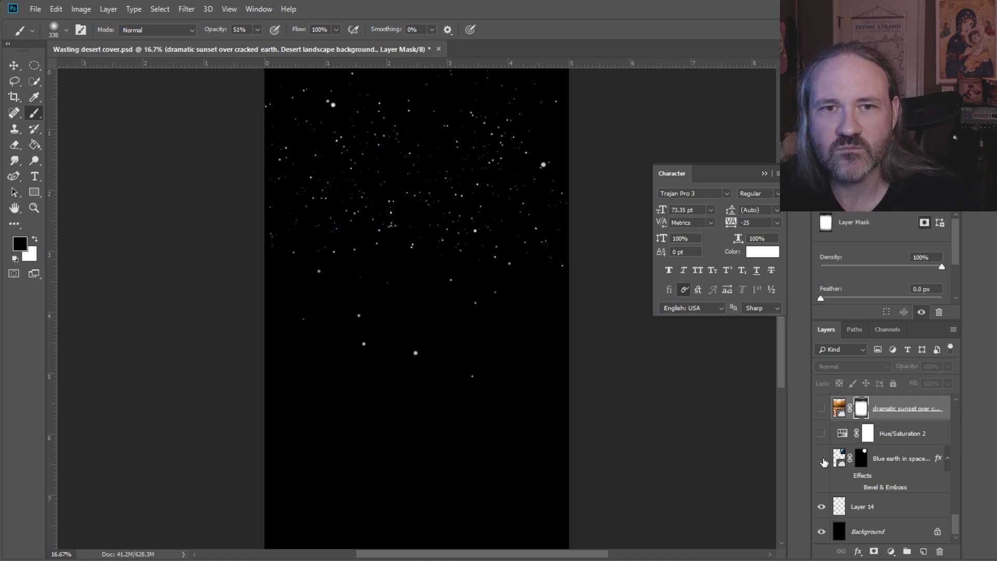
click(822, 459)
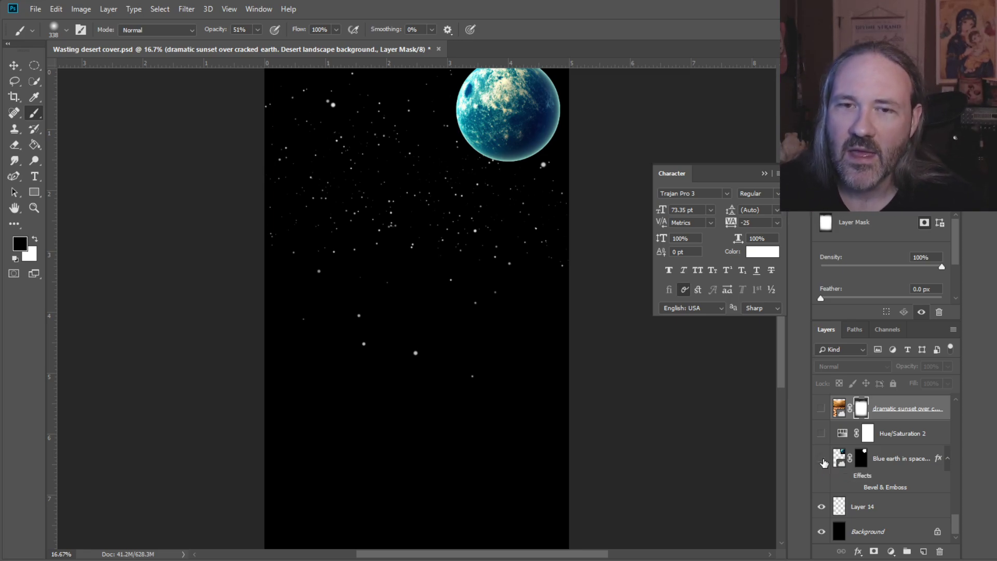
click(821, 459)
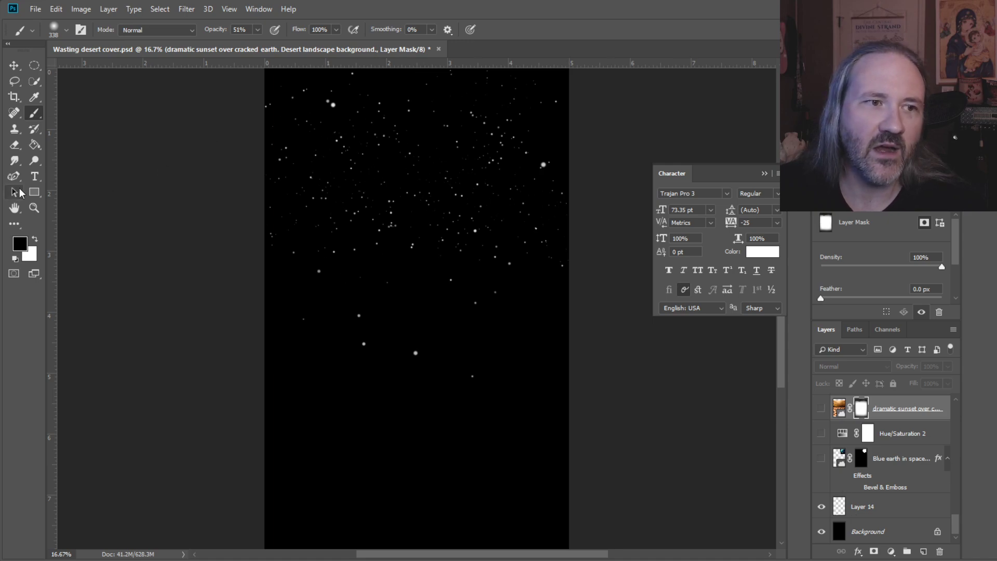
Choose the 1029 px "star brush final" preset for the Brush tool
click(66, 30)
scroll(119, 389, down, 3)
scroll(118, 389, down, 15)
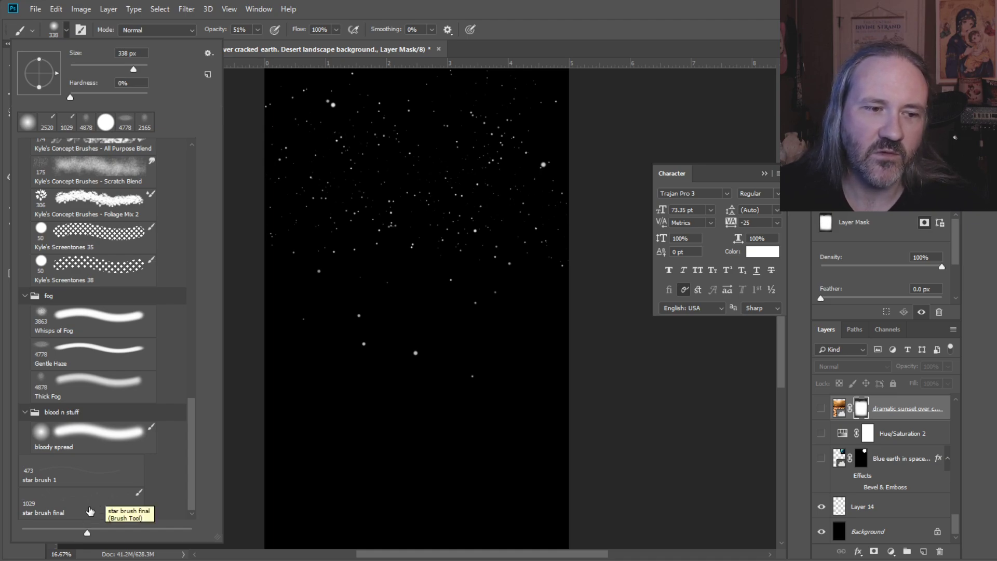
click(71, 498)
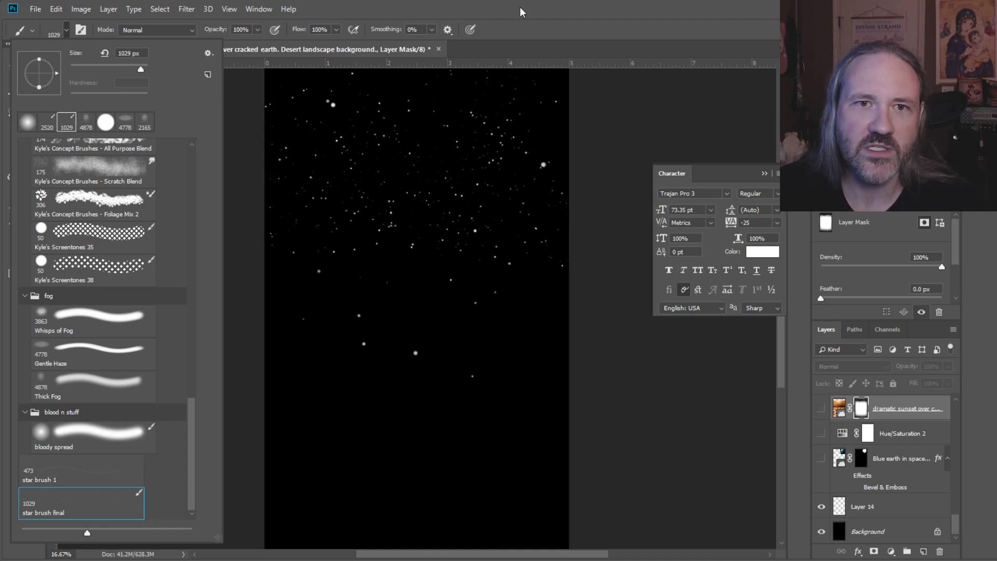
Try scattering extra stars over Layer 14 with the star brush, undo them, and toggle the layer off and on
click(536, 13)
click(865, 511)
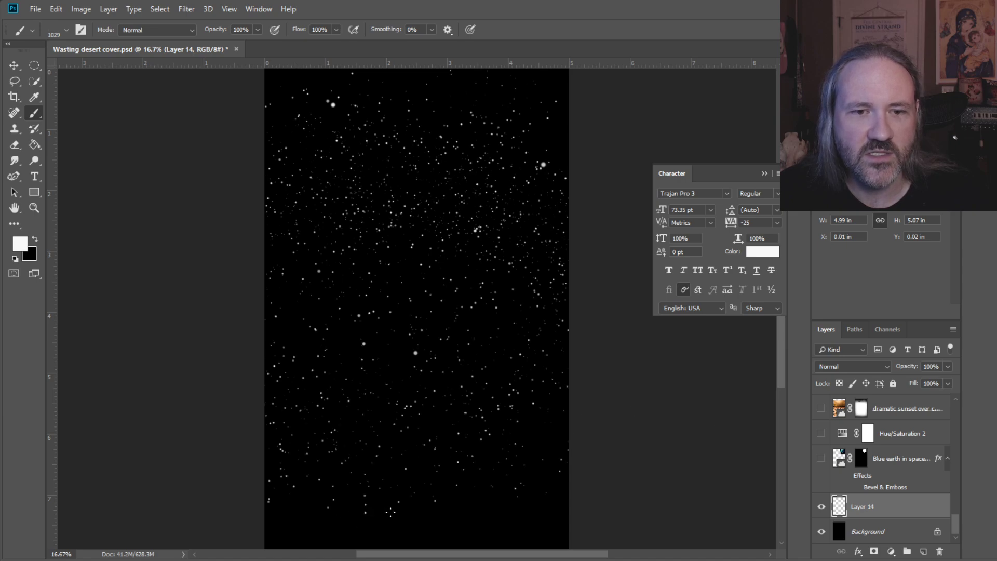
key(ctrl+z)
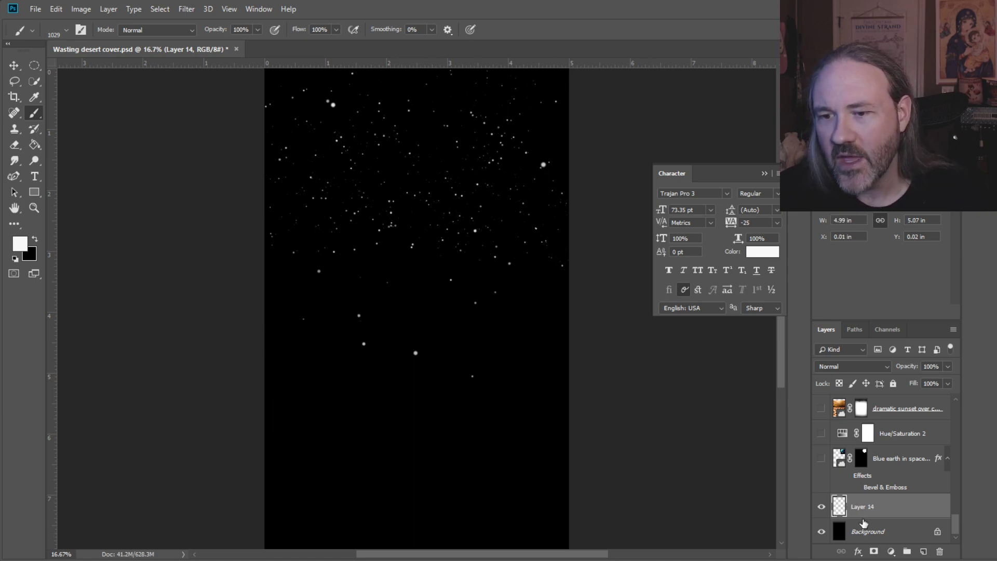
click(821, 507)
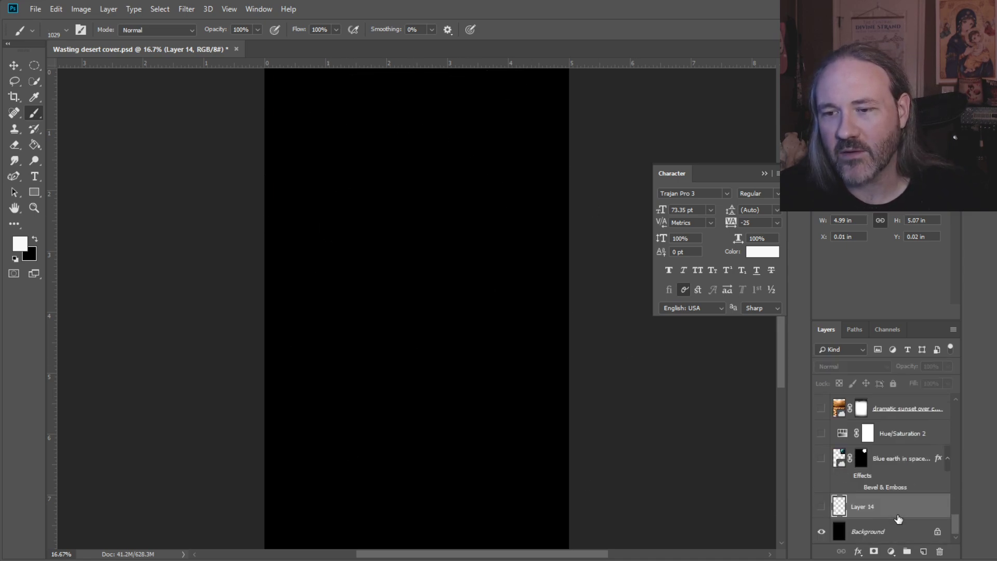
click(820, 508)
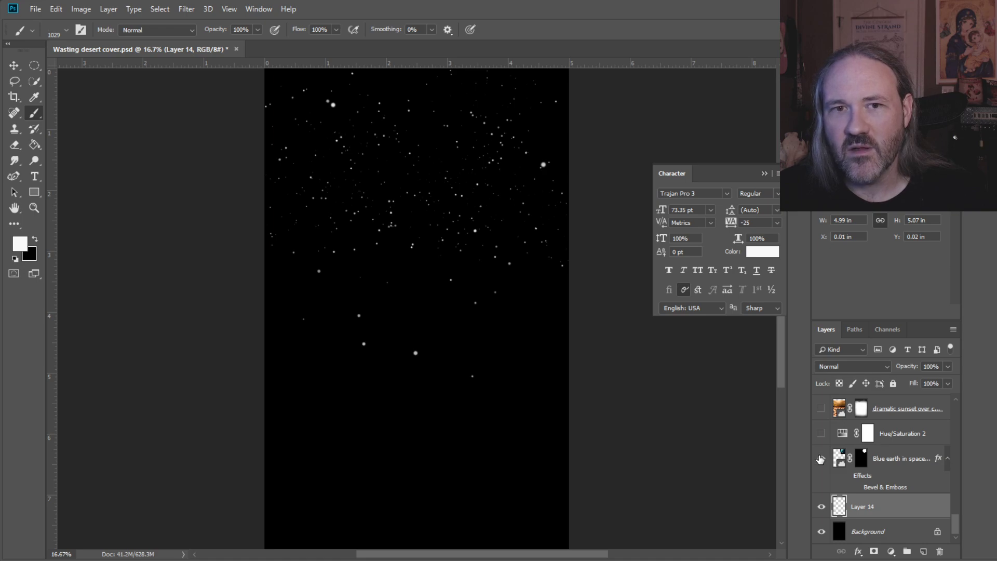
Show the Blue earth, Hue/Saturation 2, dramatic sunset and Hue/Saturation 3 layers above the stars
click(820, 459)
scroll(831, 483, up, 2)
click(822, 473)
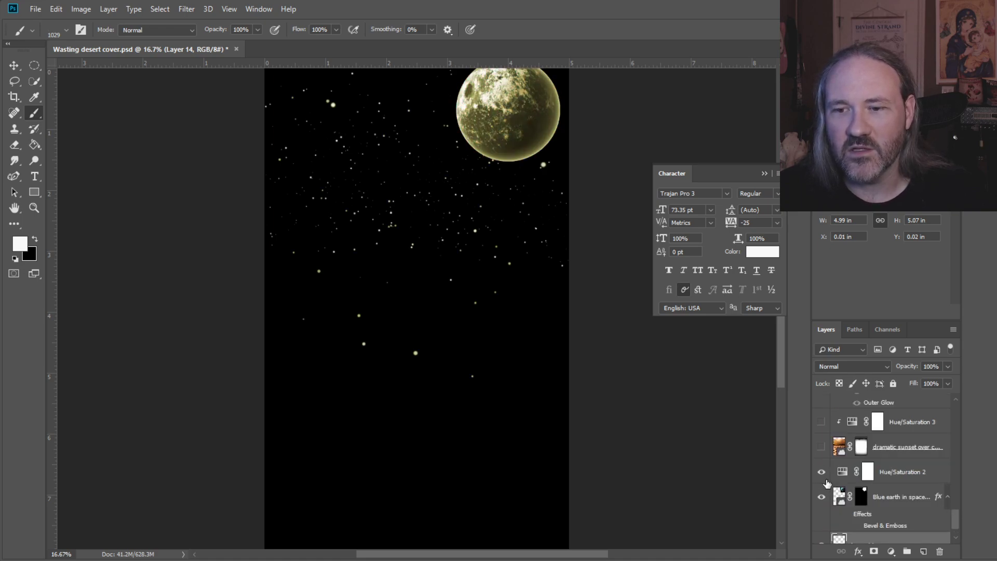
click(820, 447)
scroll(833, 480, up, 2)
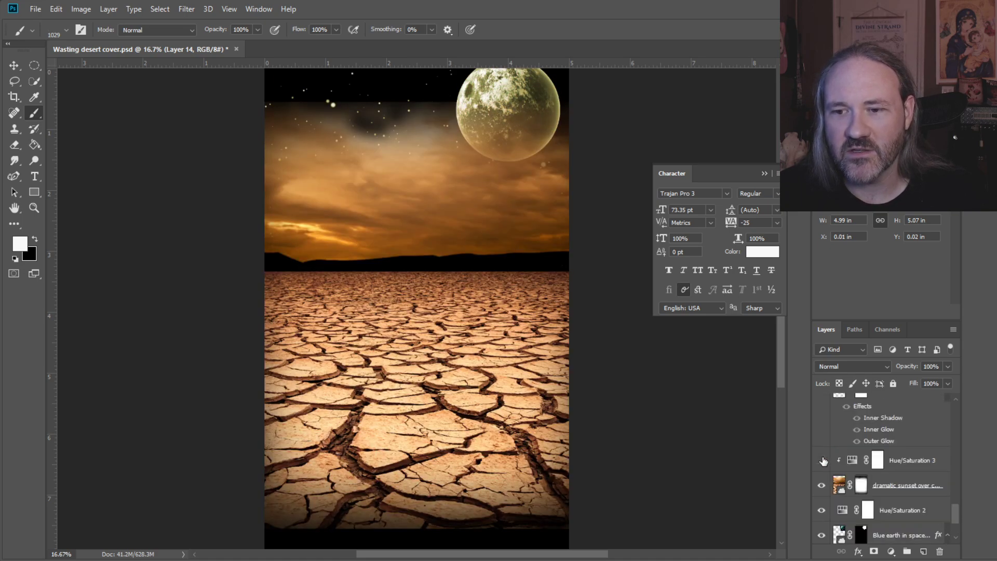
click(821, 460)
Show the smoke bottom and Shadows layers along with the Hue/Saturation 4 and Levels 1 adjustments
scroll(829, 472, up, 4)
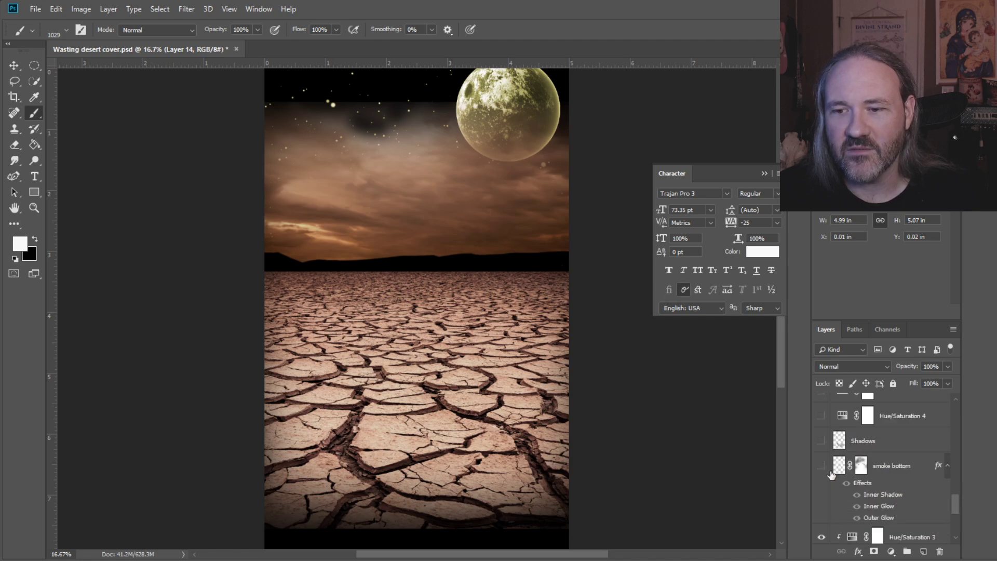
click(821, 465)
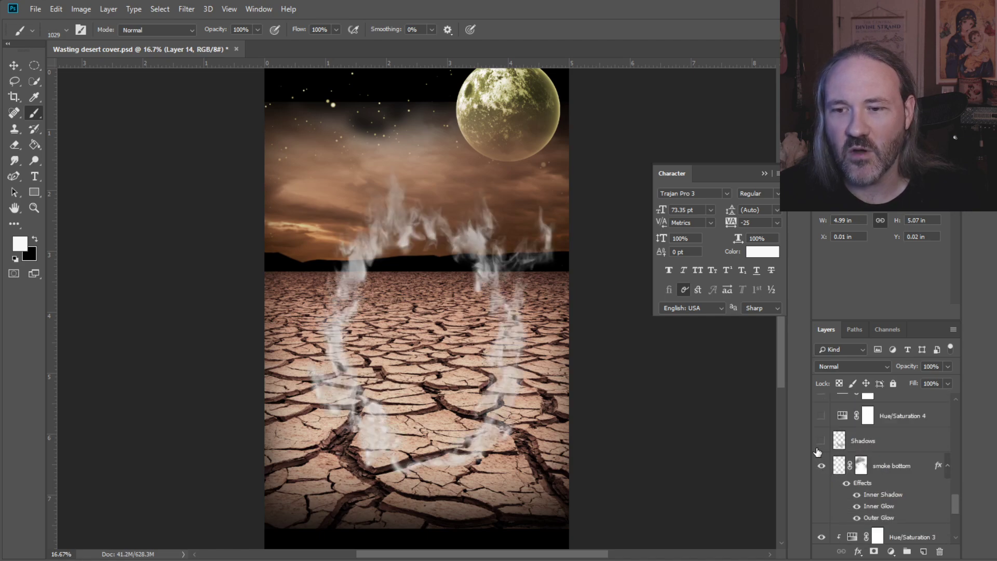
click(821, 440)
scroll(830, 470, up, 2)
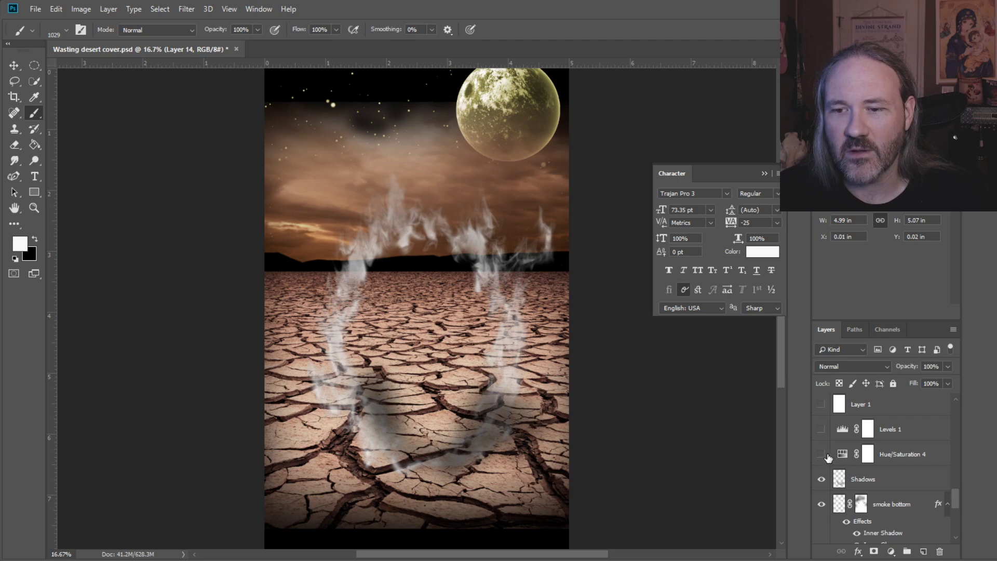
click(821, 454)
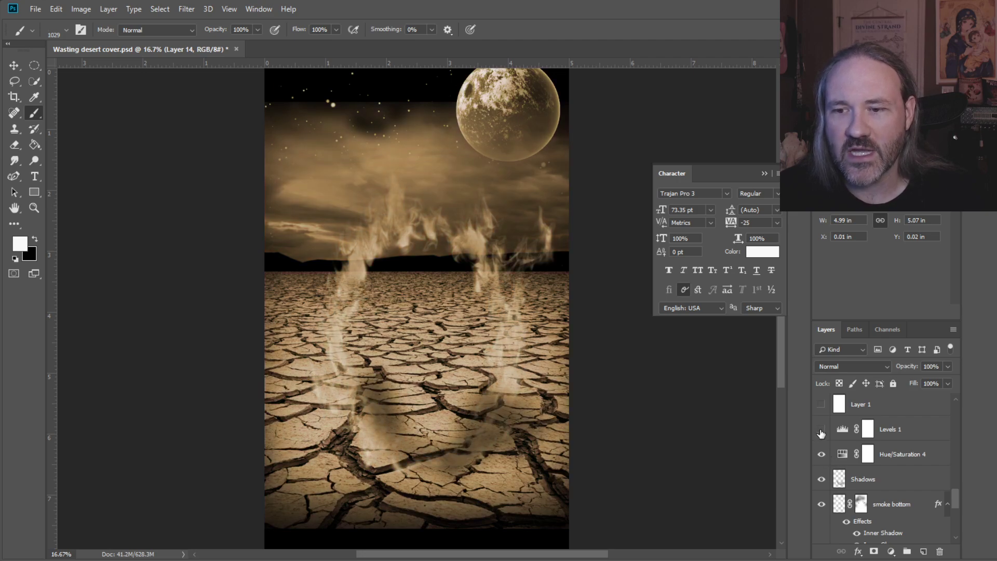
click(821, 429)
scroll(832, 482, up, 3)
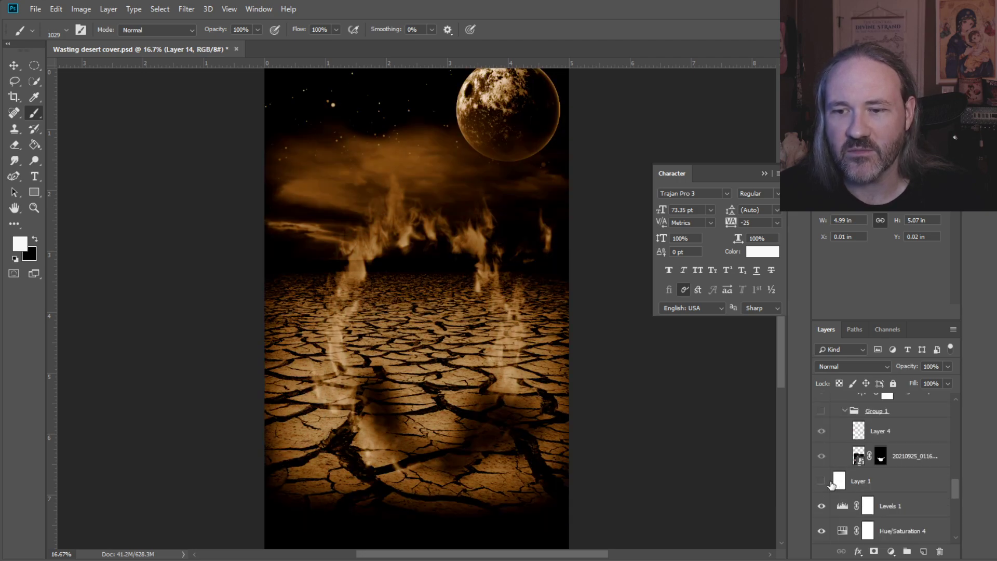
click(821, 482)
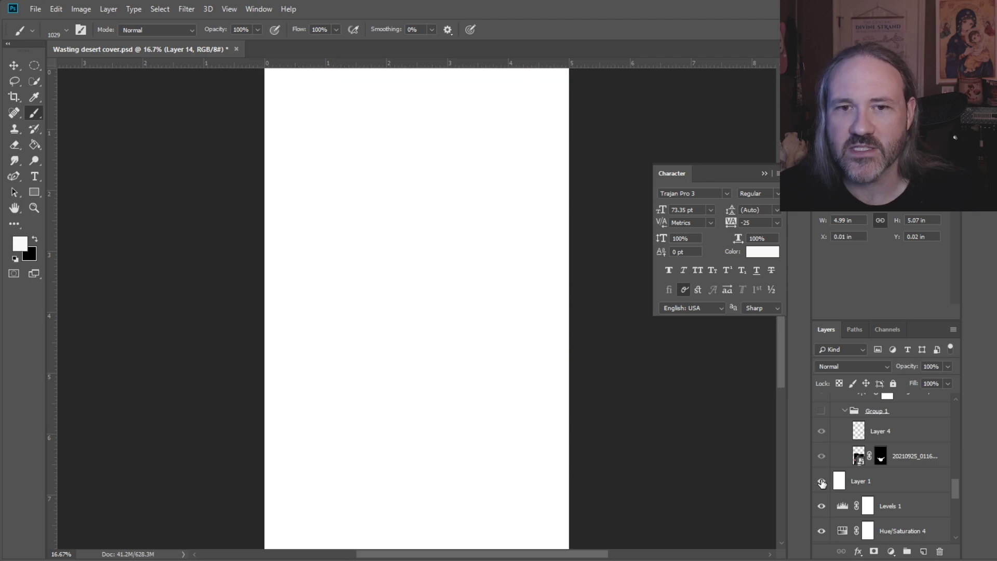
click(822, 481)
Show Layer 2, the front-view skull layer and the Group 1 jaw to rebuild the skull
scroll(820, 486, up, 3)
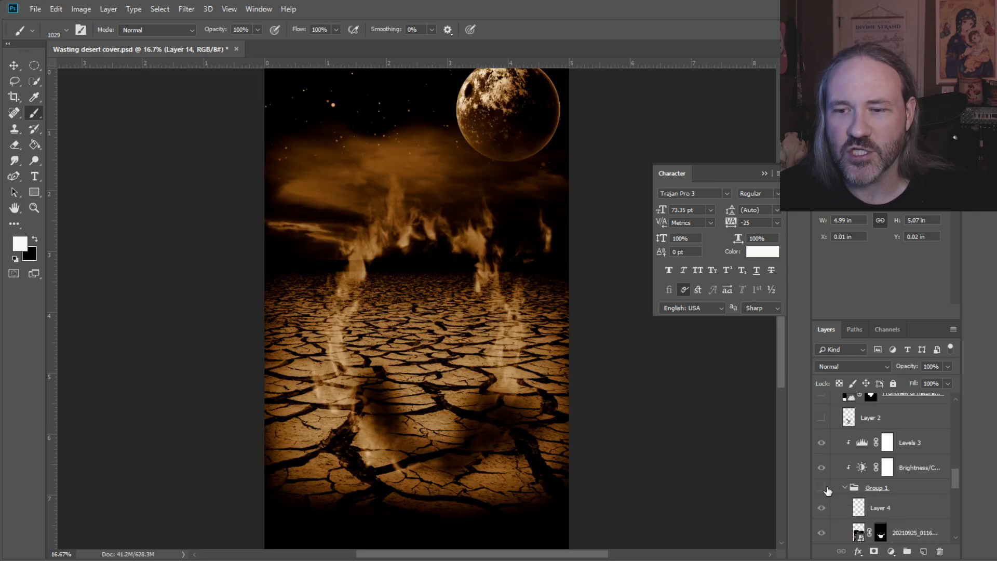
scroll(828, 491, up, 3)
click(821, 496)
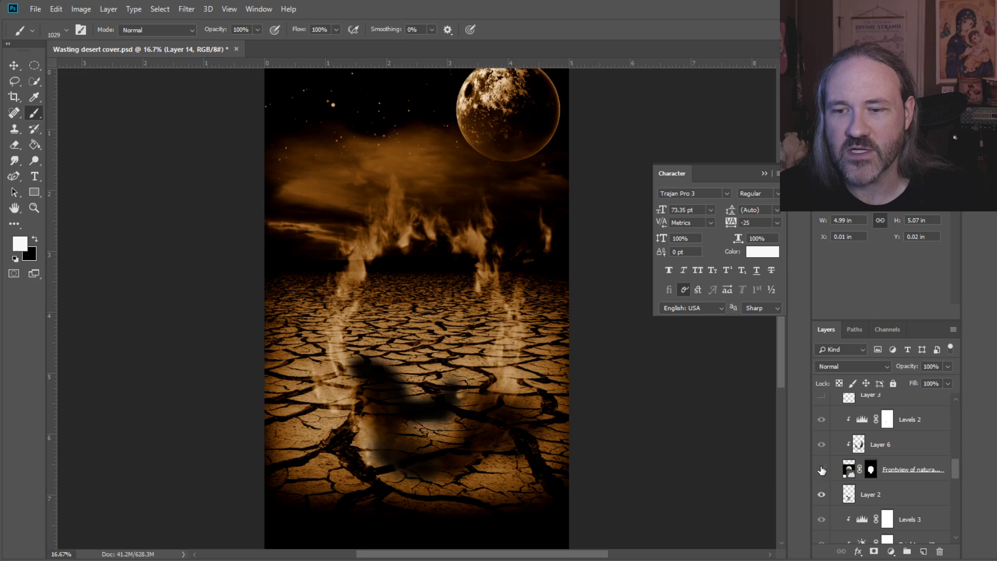
click(821, 470)
scroll(828, 491, down, 6)
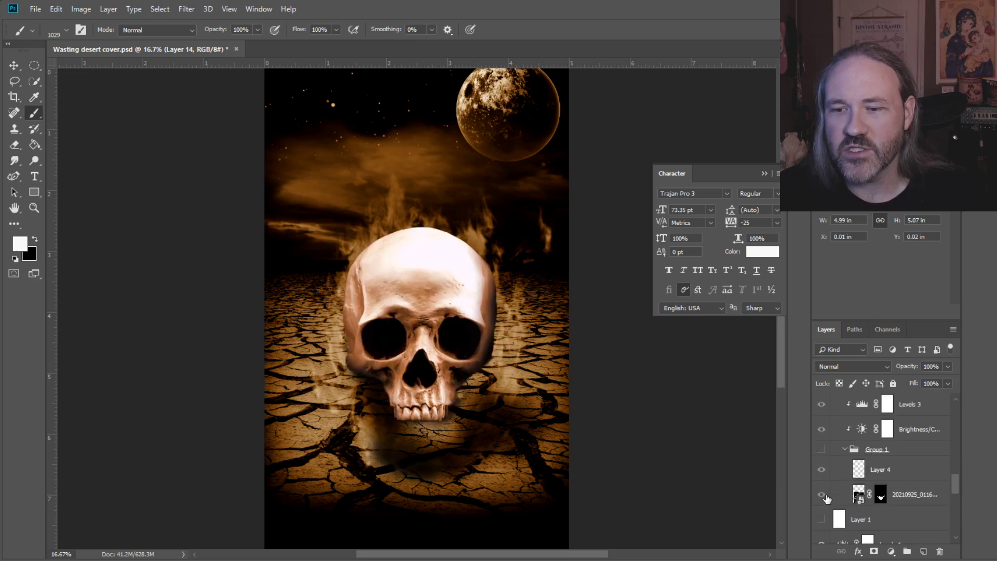
click(820, 411)
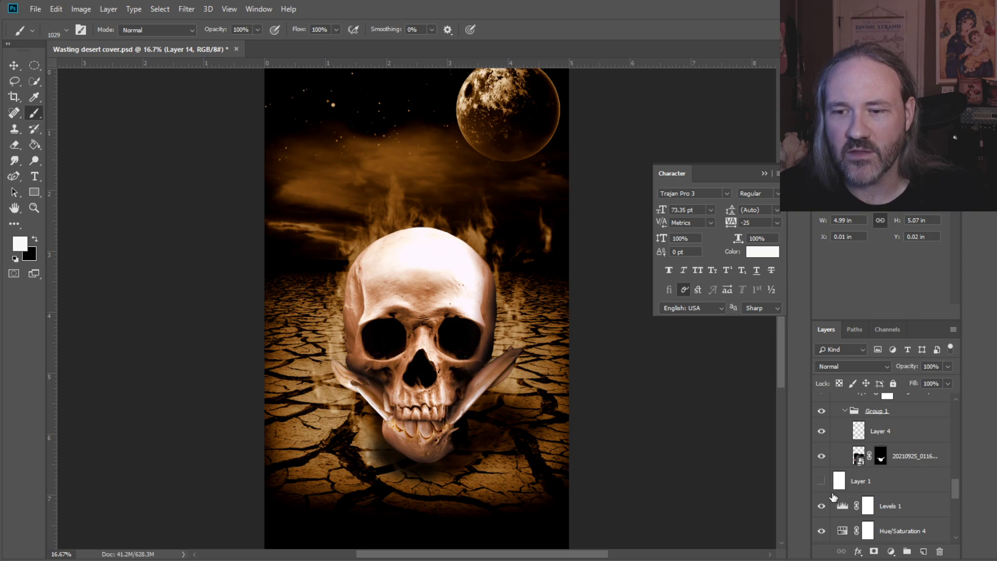
Compare the skull's eye sockets with Layer 3 on and off, leaving it hidden
scroll(834, 491, up, 6)
scroll(833, 491, up, 2)
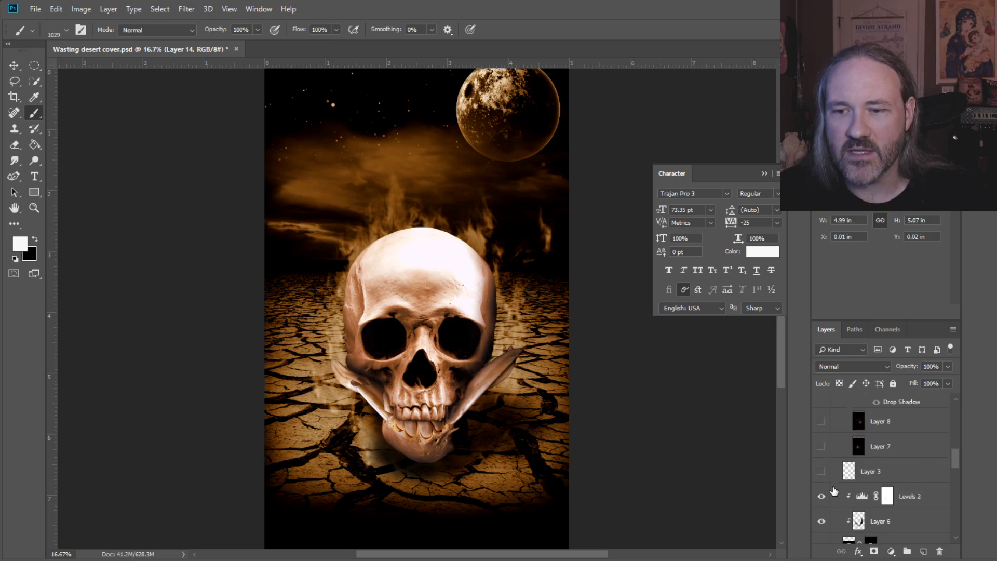
click(821, 471)
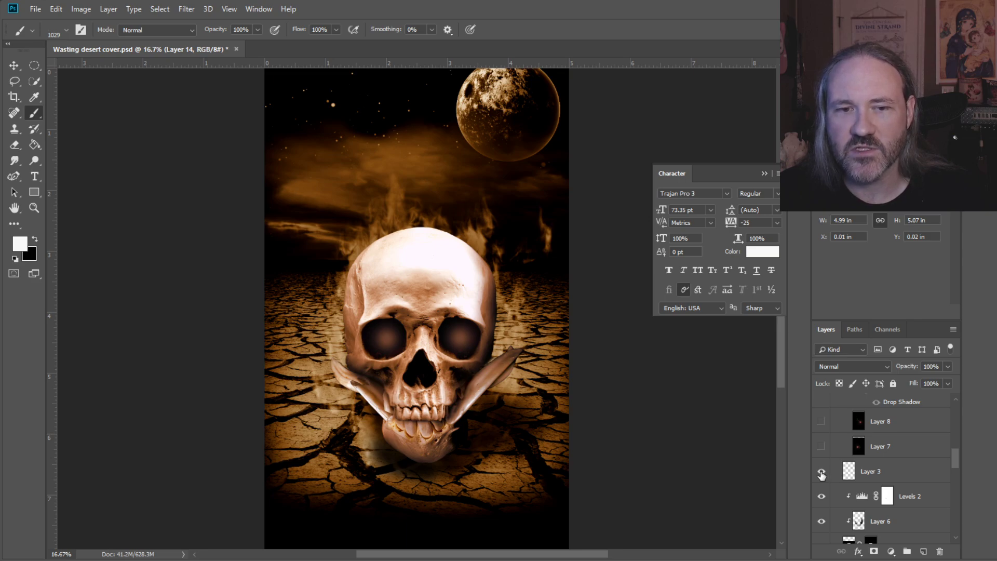
click(821, 472)
click(821, 473)
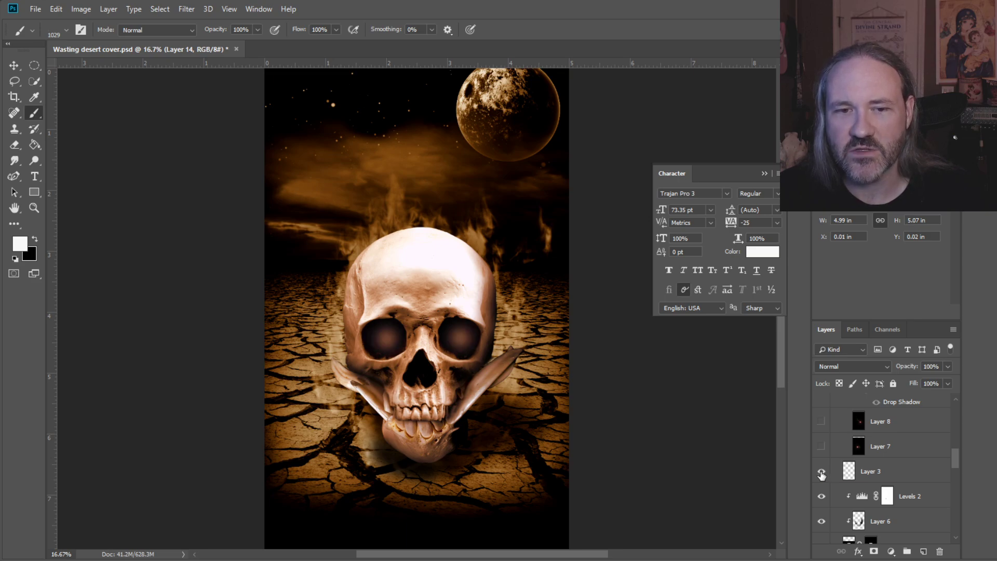
click(821, 473)
Show Layer 7, Layer 8 and Layer 12 in the Eye flares group, comparing the glow with Layer 3 on and off
click(821, 446)
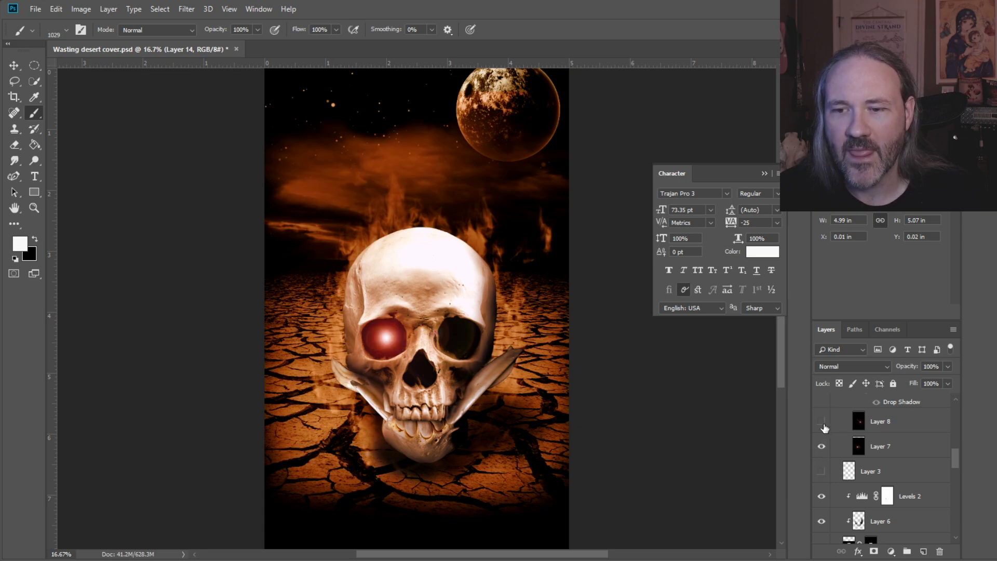
click(821, 421)
click(820, 473)
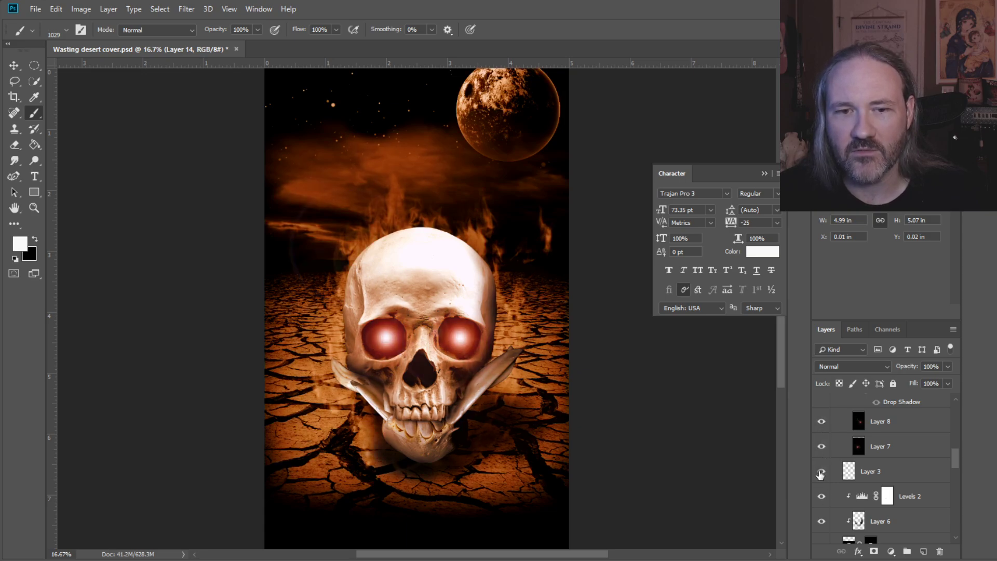
click(820, 473)
click(820, 473)
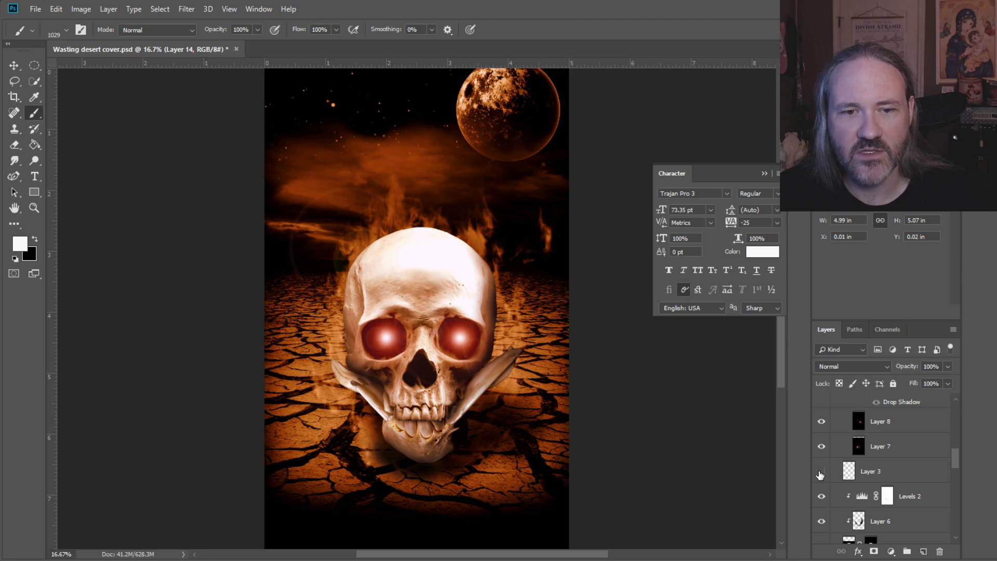
scroll(833, 480, up, 3)
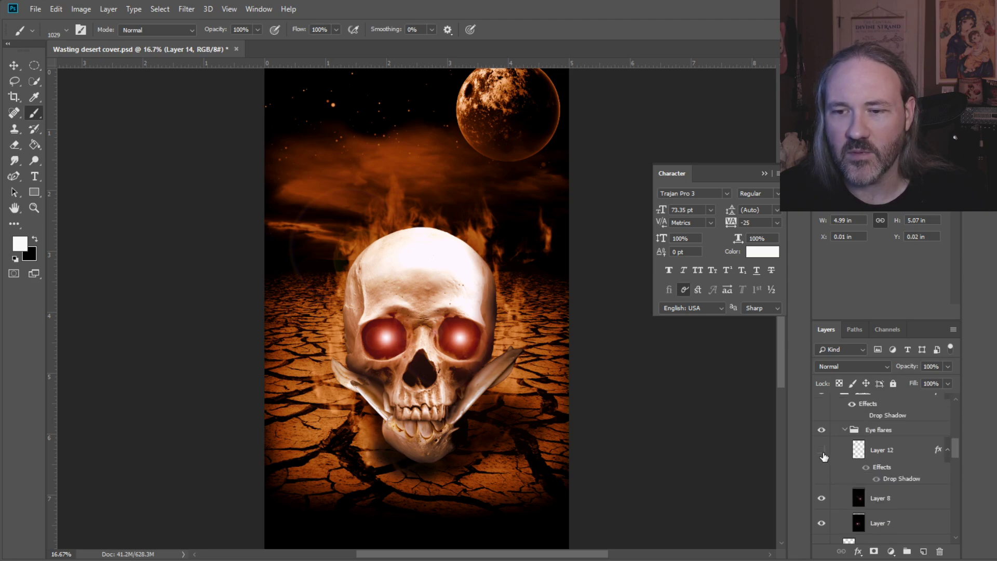
click(821, 451)
Compare the cover's colours with the Hue/Saturation 1 adjustment on and off, leaving it hidden
scroll(823, 457, up, 4)
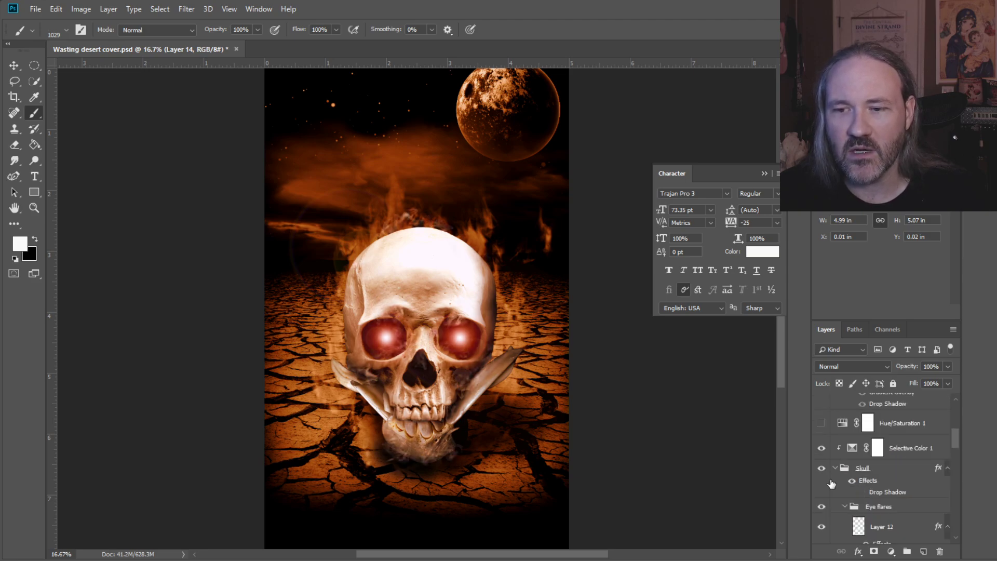
click(821, 462)
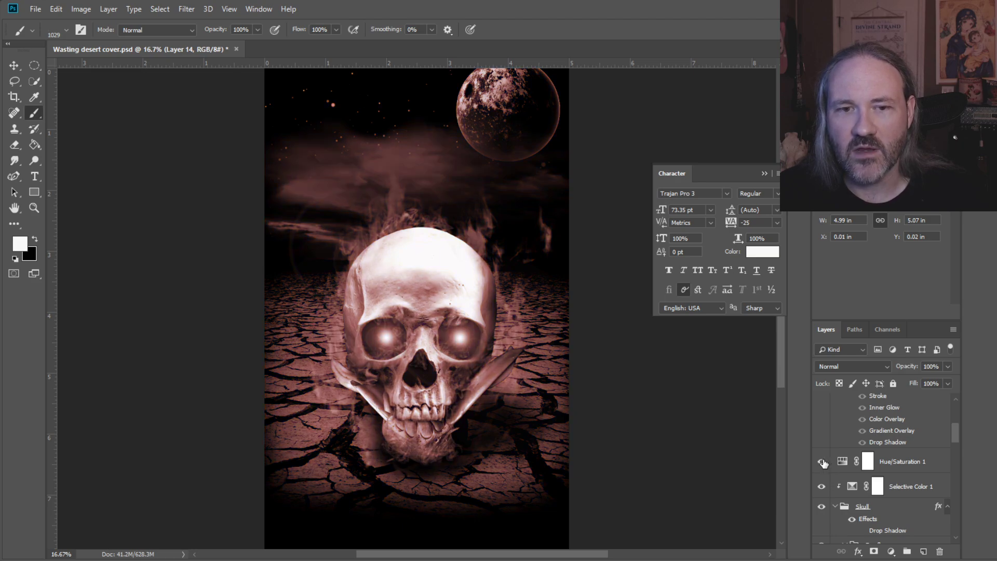
click(821, 461)
click(821, 462)
click(821, 461)
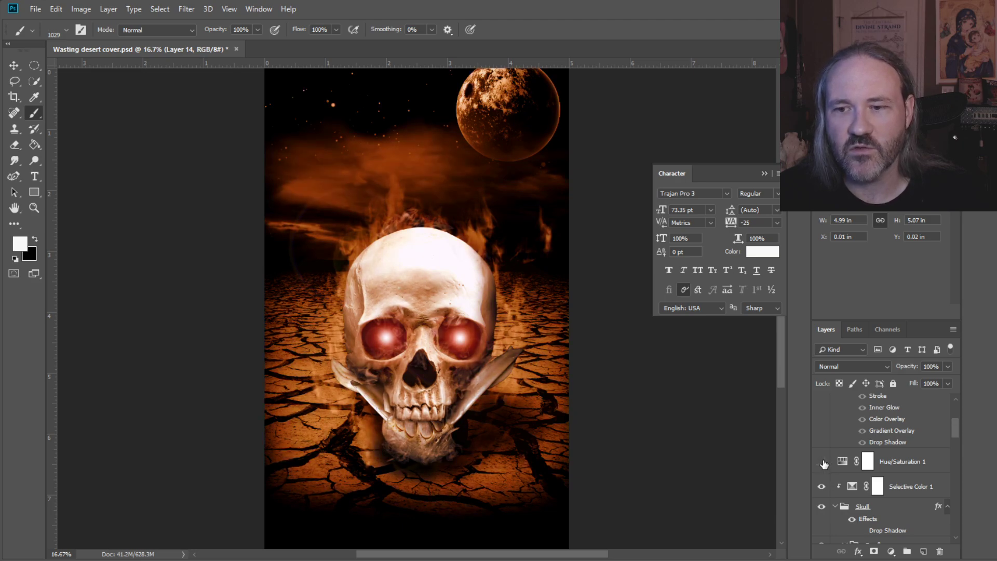
Show the Title Text and Author text groups to complete the cover
scroll(824, 467, up, 3)
scroll(825, 474, up, 2)
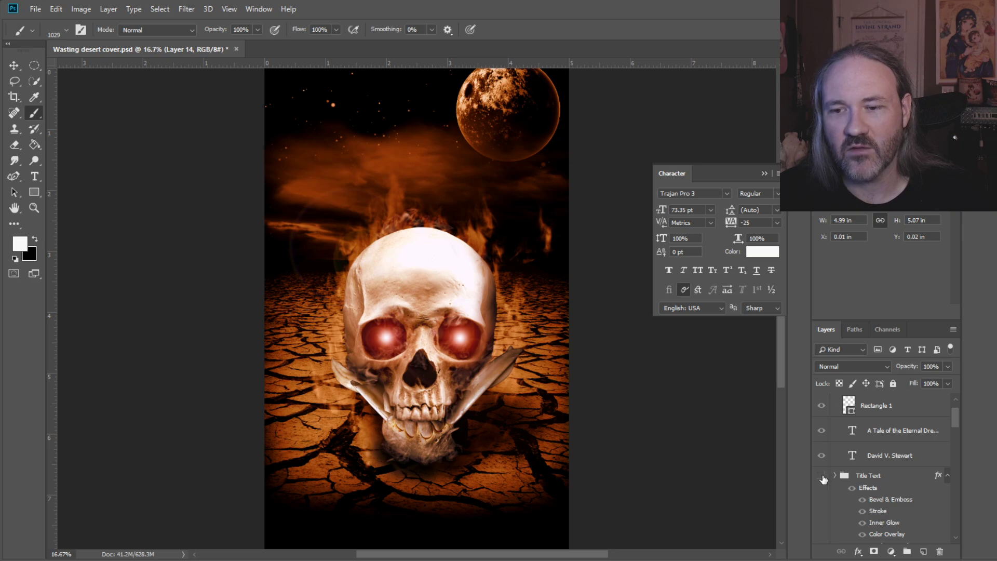
click(821, 475)
scroll(823, 478, up, 2)
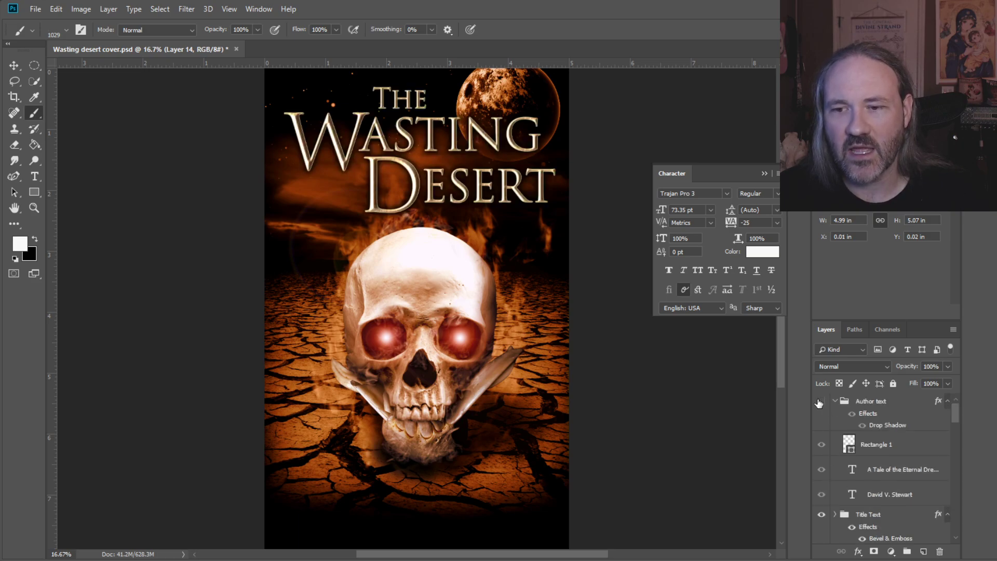
click(821, 401)
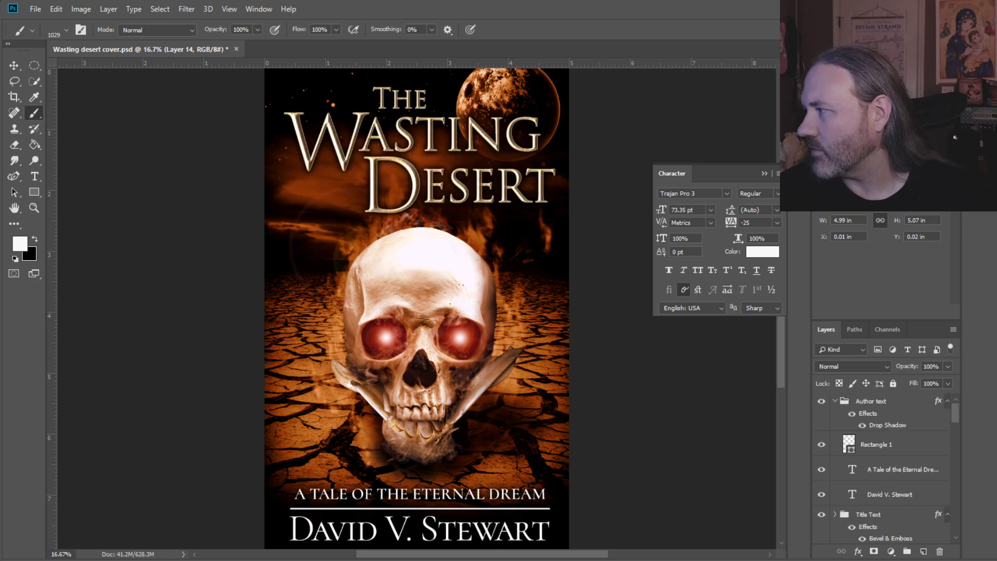